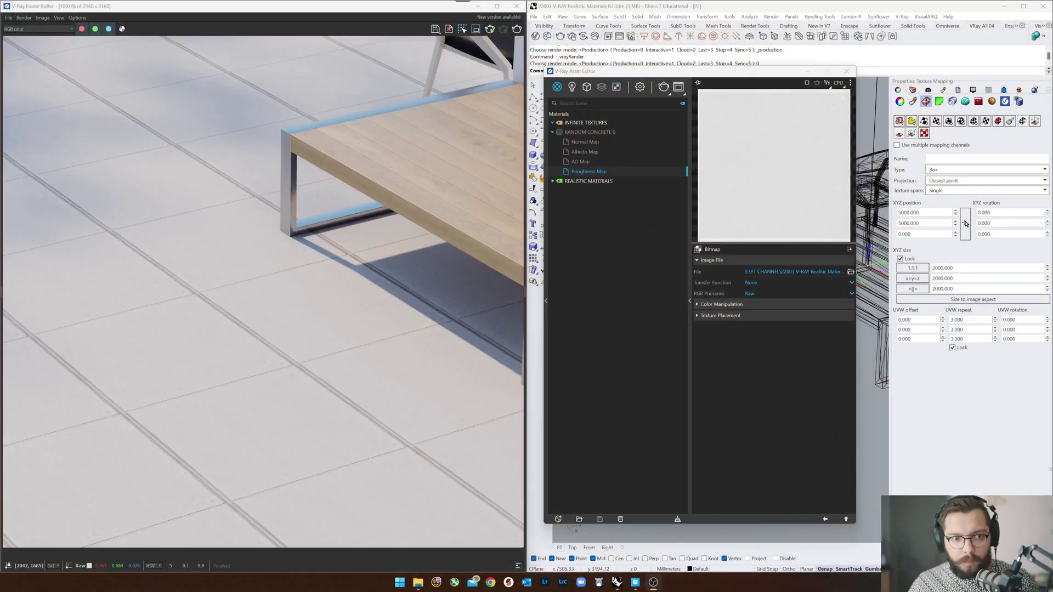
Step: Examine the concrete paving tiles beside the bench in the rendered image
scroll(356, 337, down, 4)
scroll(339, 331, up, 4)
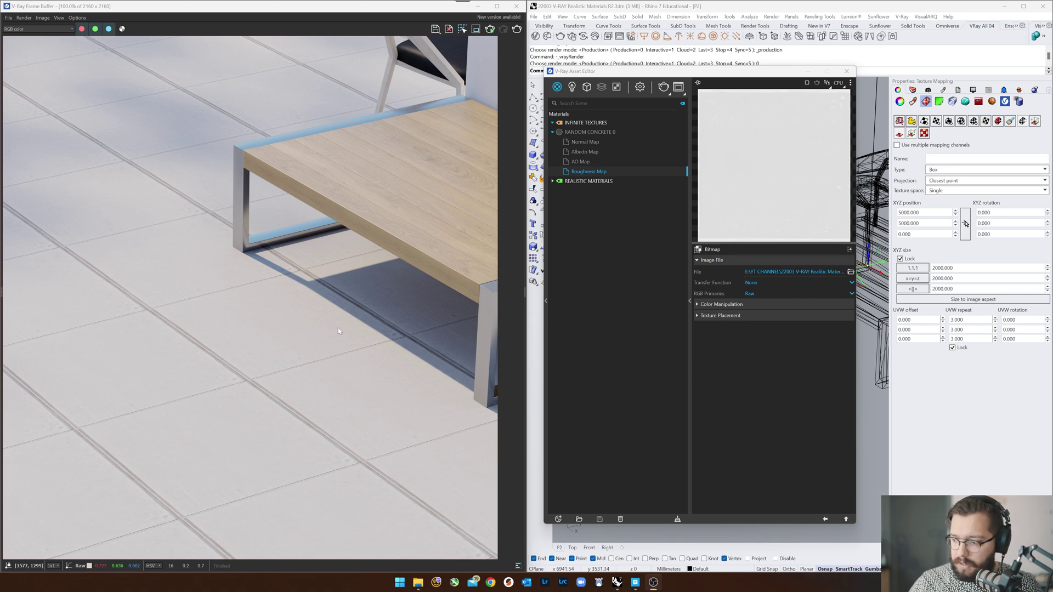
scroll(331, 333, down, 4)
scroll(287, 320, up, 4)
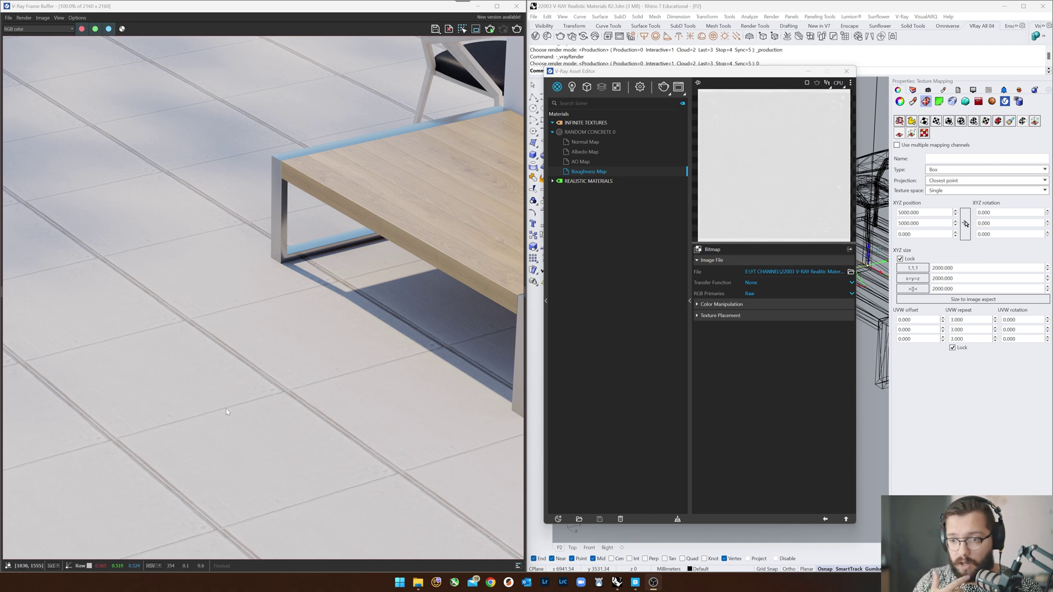
scroll(297, 461, up, 1)
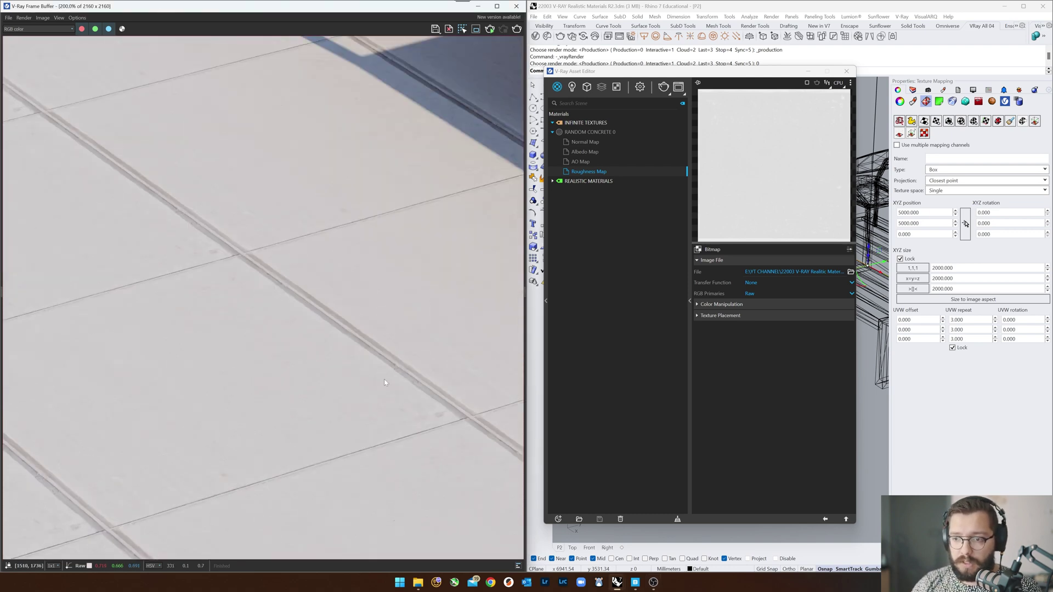
Step: View tg1kfdzq_Preview.png in the RANDOM CONCRETE 0 folder and return to the V-Ray render
key(alt+Tab)
click(735, 291)
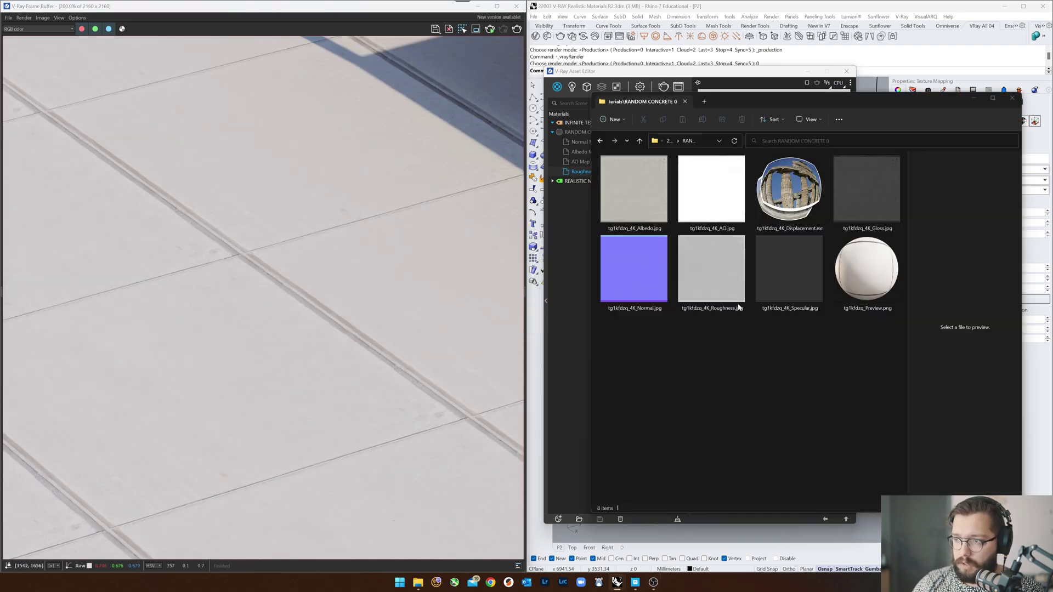
double_click(867, 280)
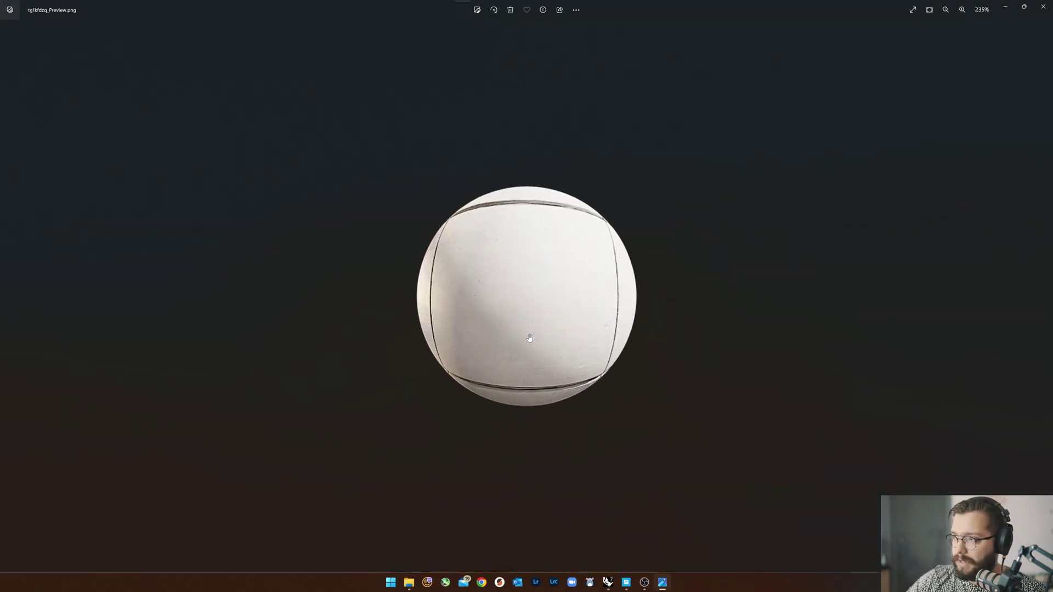
click(1037, 10)
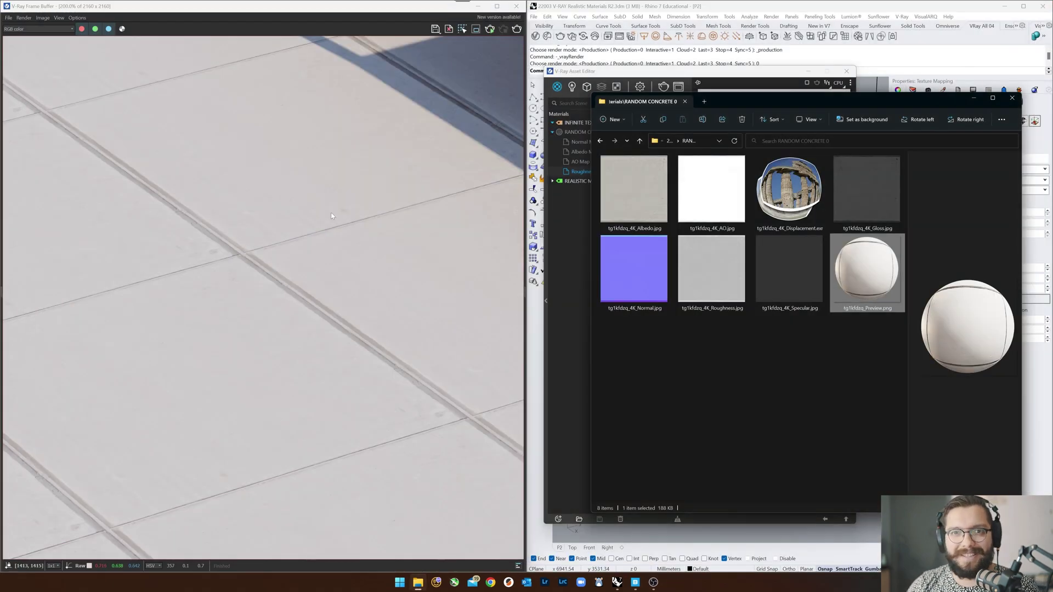
key(Return)
Step: Inspect the rendered floor close up and from further out for stains and joint marks that repeat from tile to tile
scroll(265, 397, up, 4)
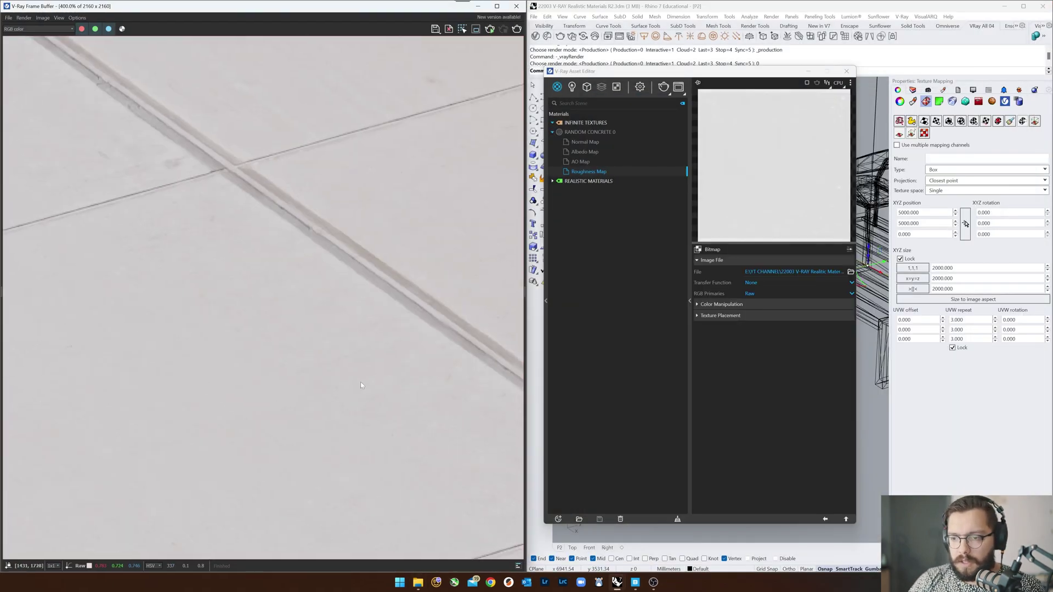
scroll(232, 351, down, 3)
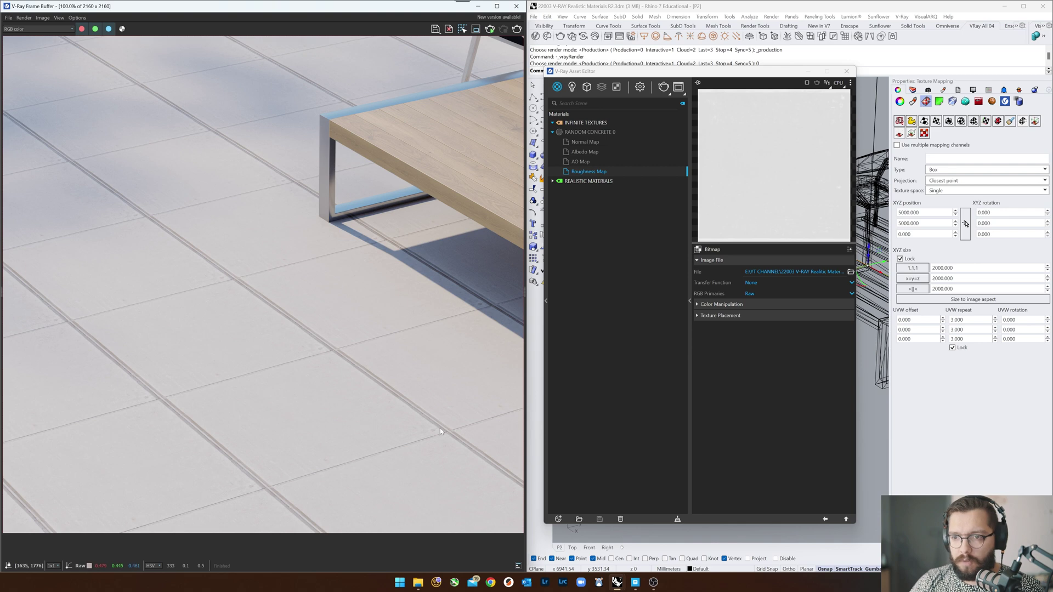
scroll(441, 431, up, 2)
scroll(432, 436, down, 2)
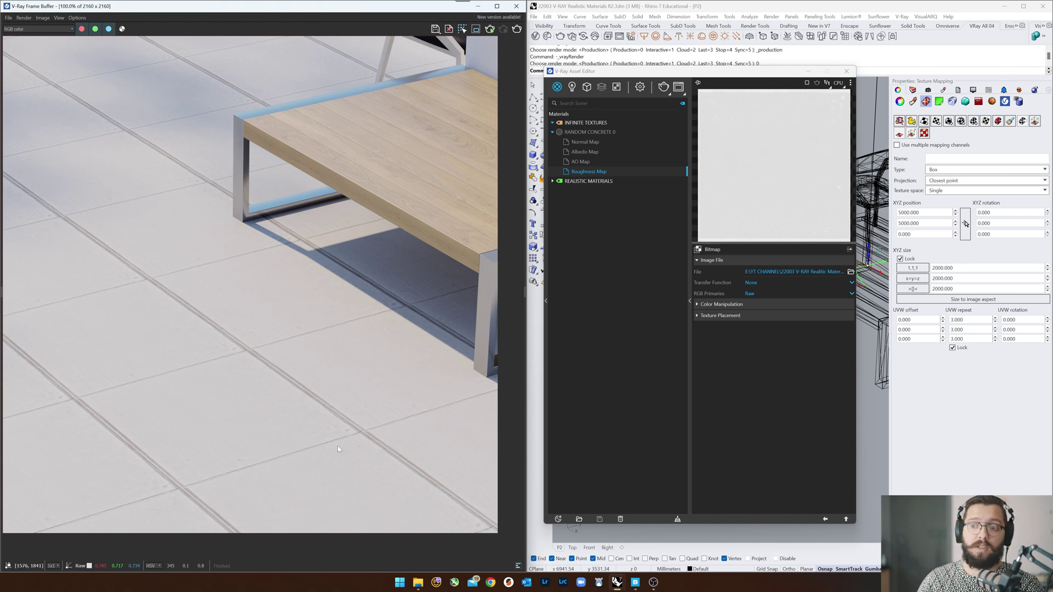
scroll(337, 445, up, 3)
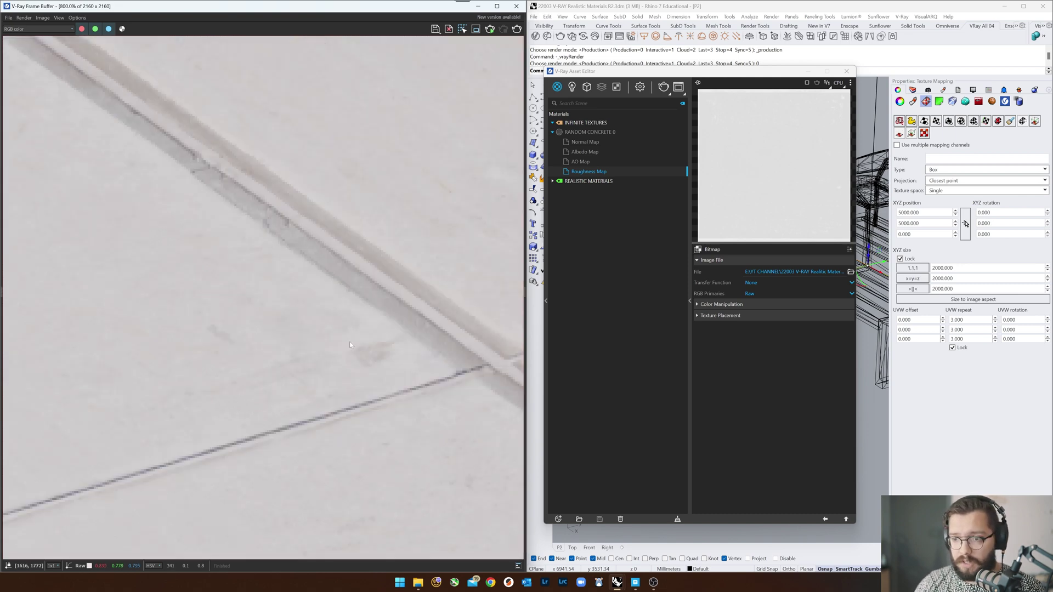
scroll(348, 357, down, 3)
scroll(344, 394, up, 2)
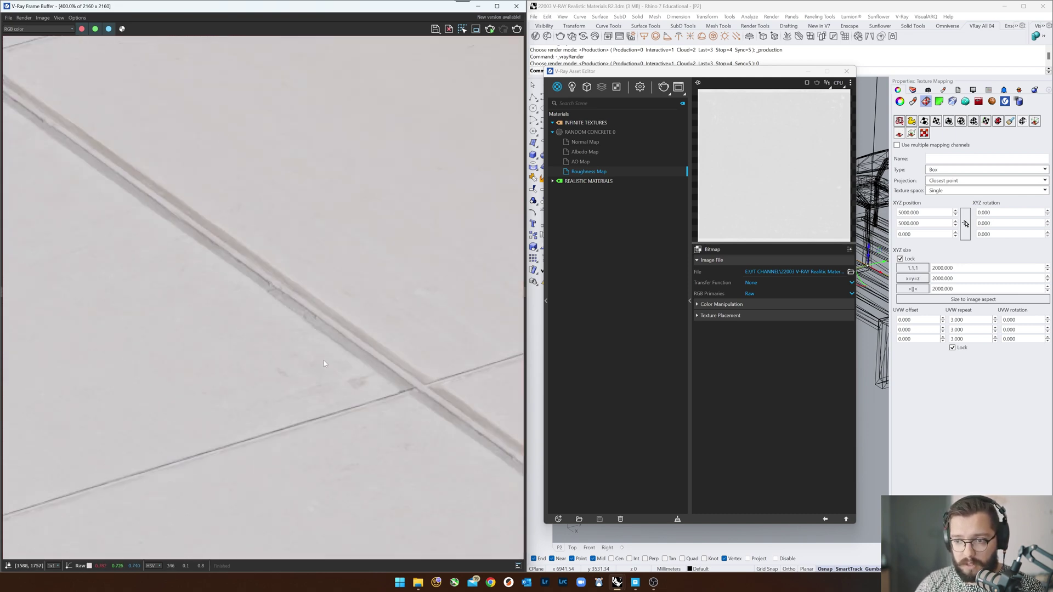
scroll(344, 391, down, 3)
scroll(305, 403, up, 3)
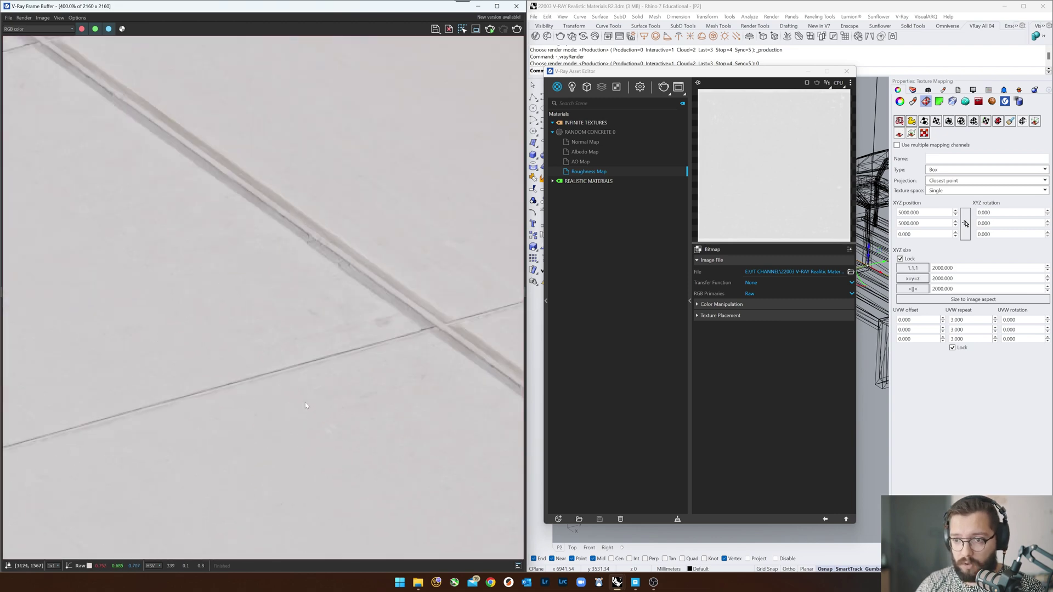
middle_drag(387, 341, 181, 210)
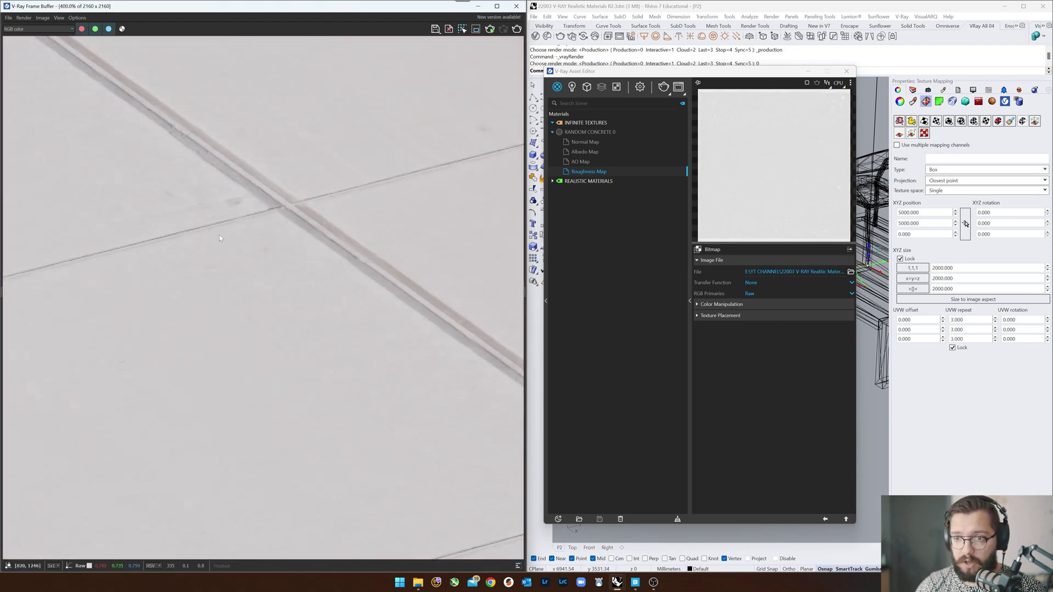
scroll(217, 246, down, 4)
scroll(209, 262, up, 2)
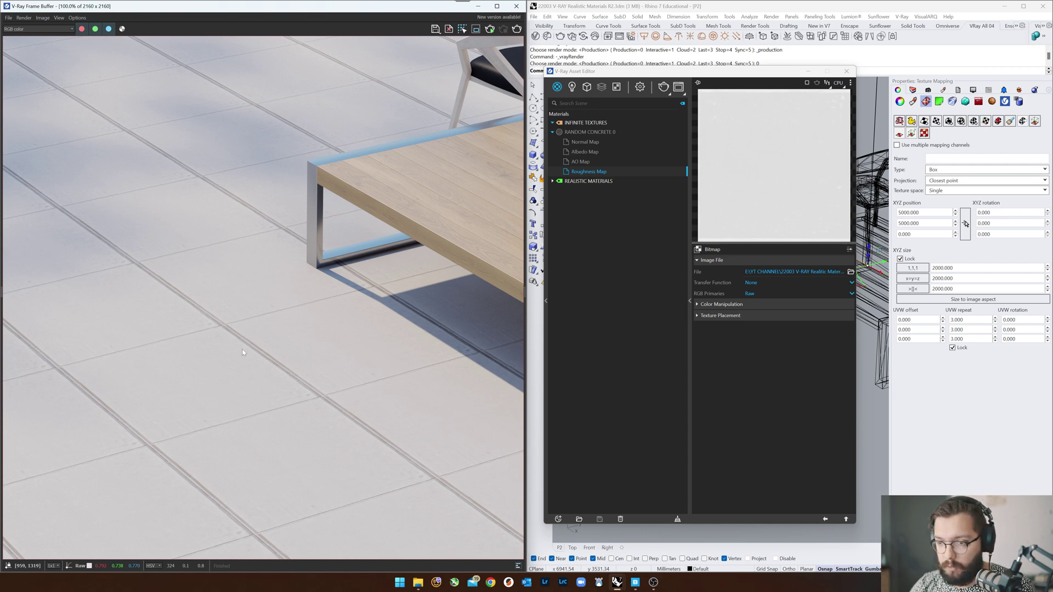
middle_drag(242, 349, 239, 343)
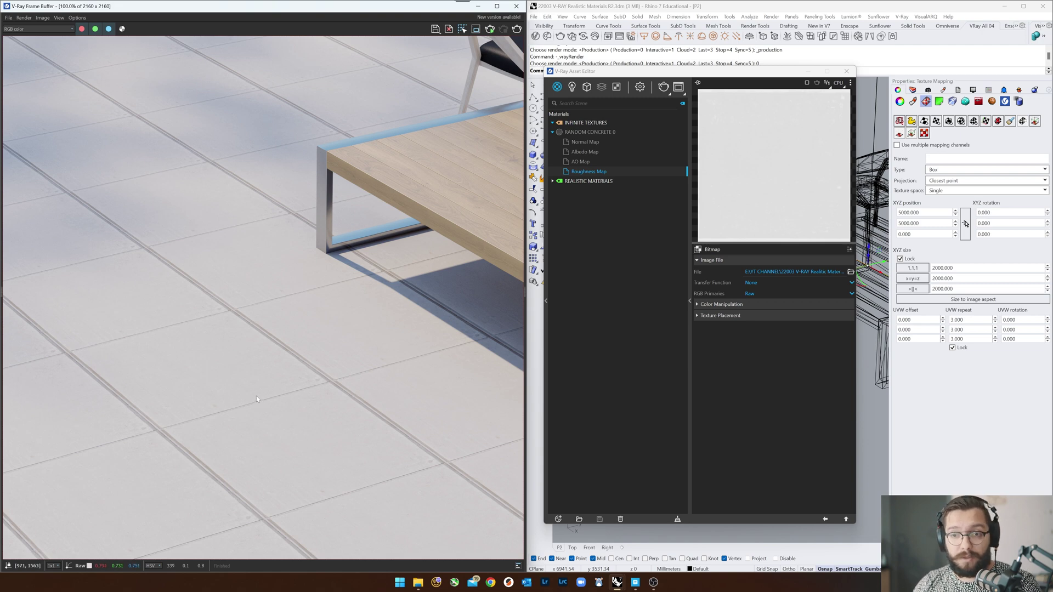
scroll(269, 386, down, 4)
scroll(271, 385, up, 5)
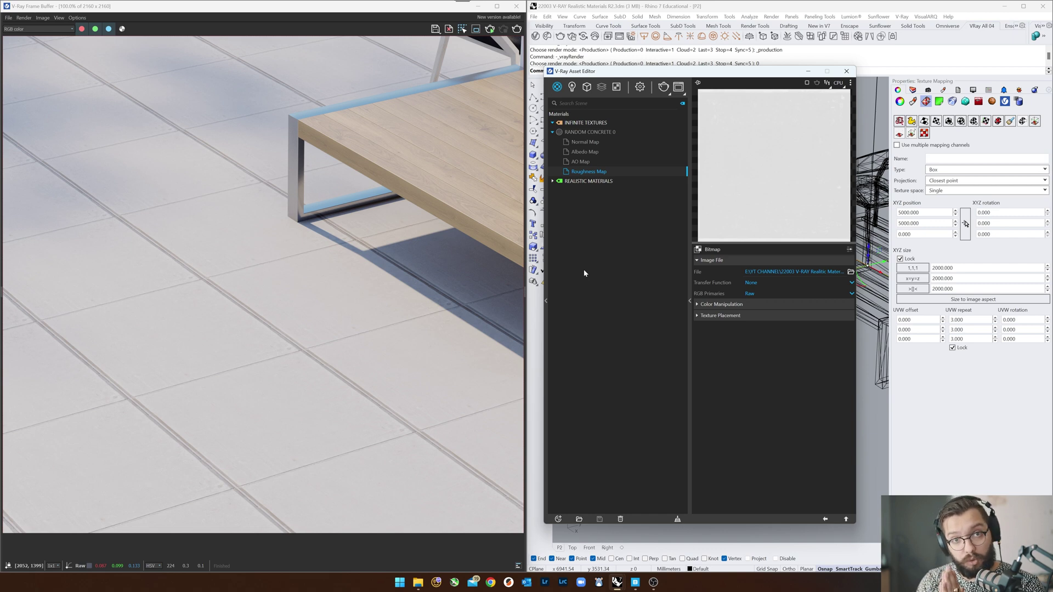
Step: Review the Normal, Albedo, AO and Roughness maps of the RANDOM CONCRETE 0 material and return to its main settings
click(596, 133)
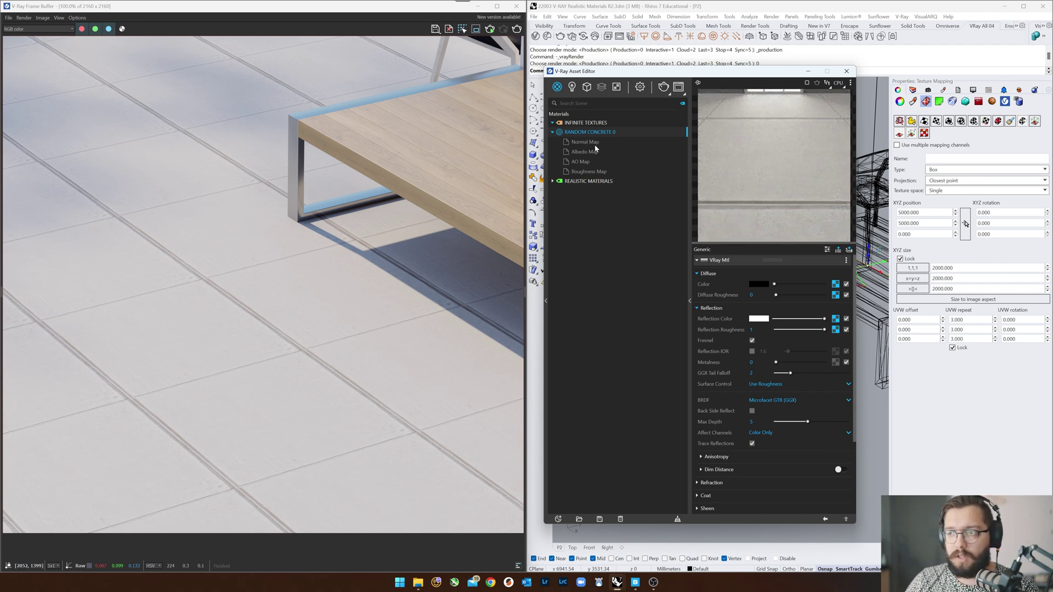
click(595, 144)
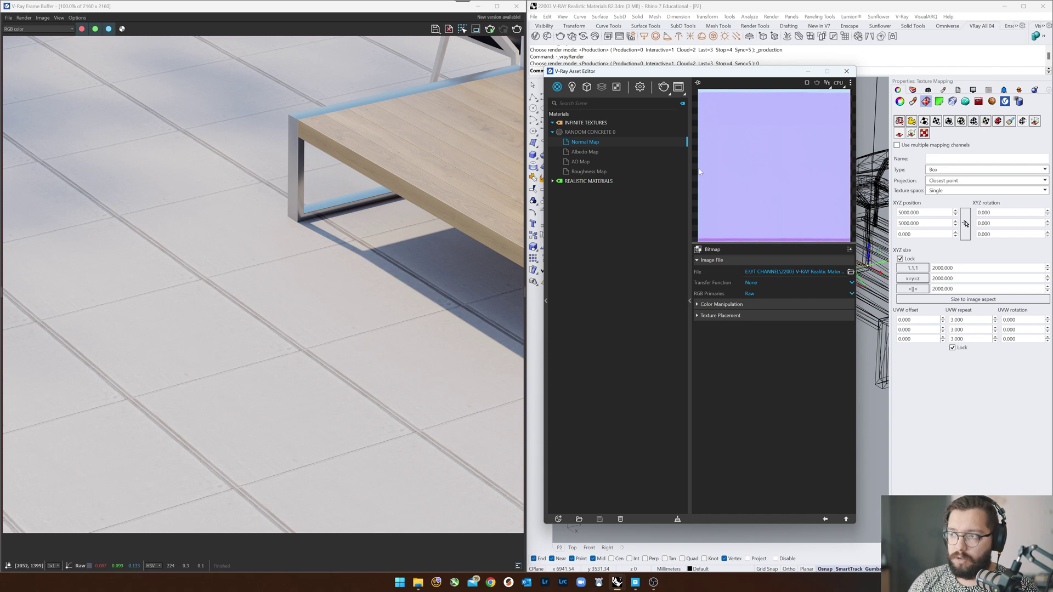
click(583, 152)
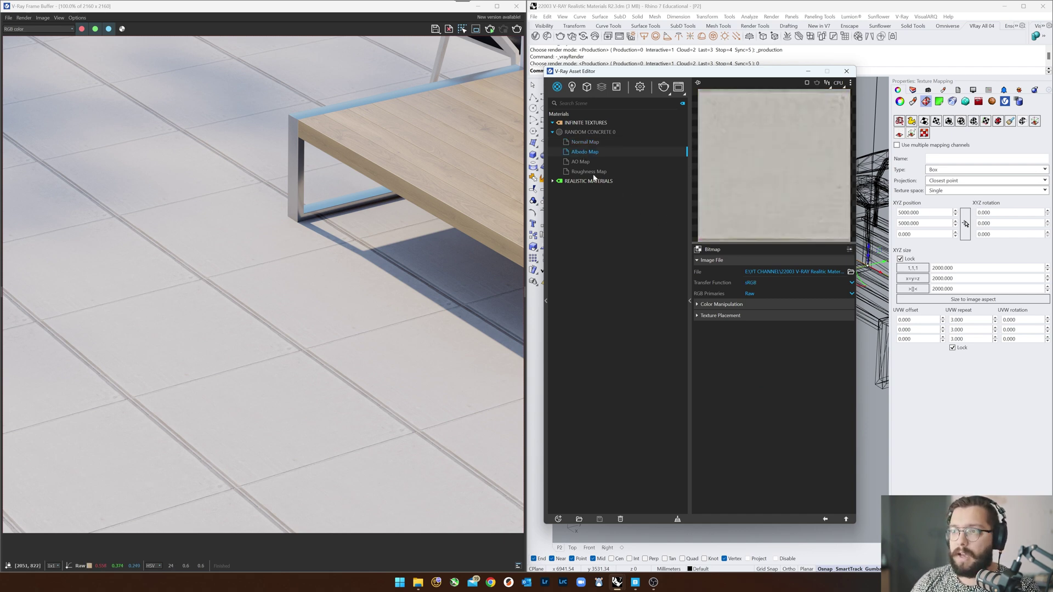
click(583, 162)
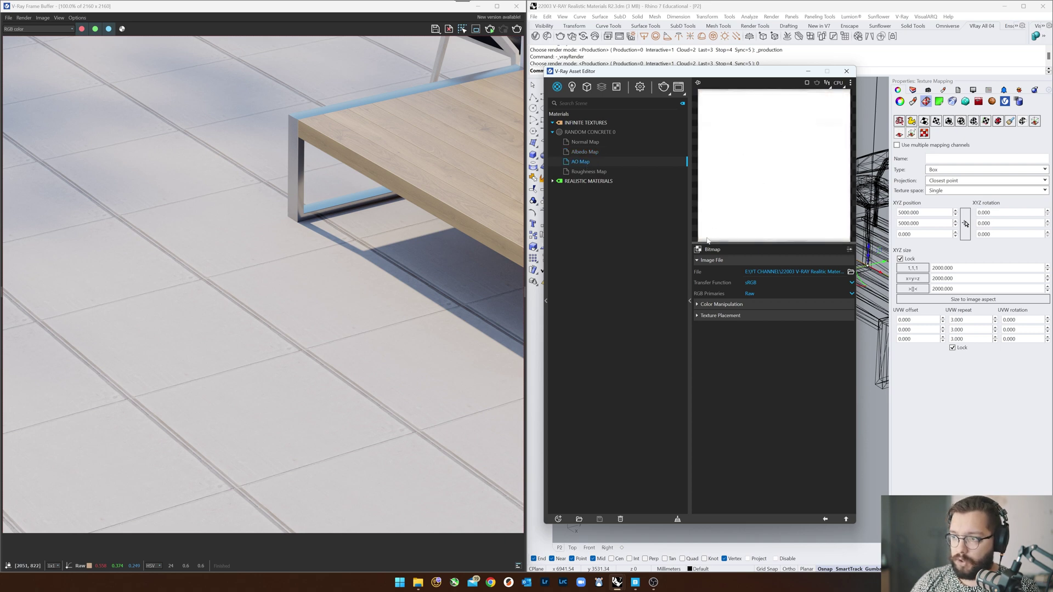
click(591, 172)
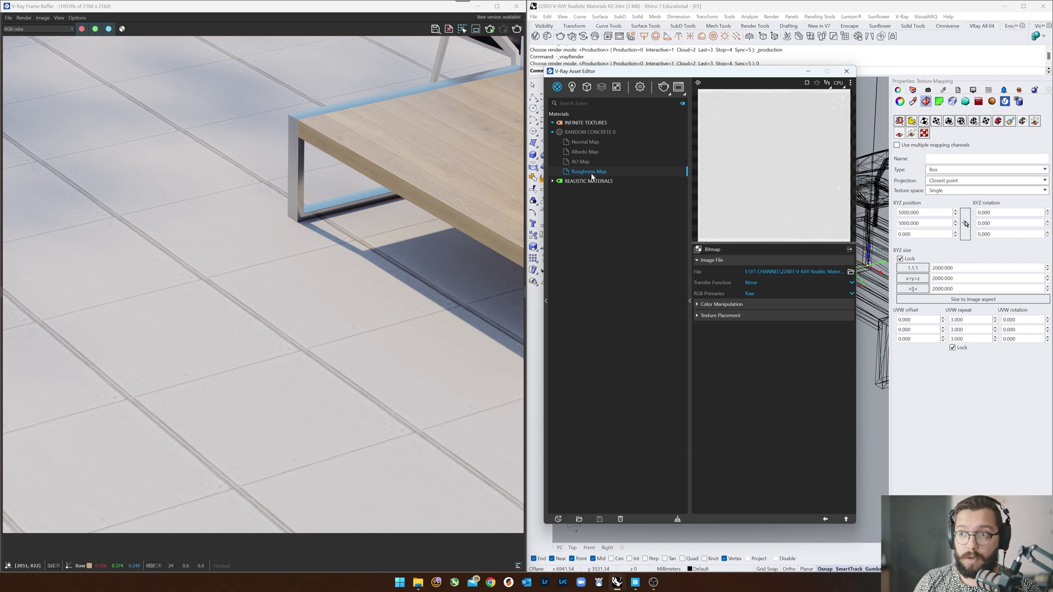
click(597, 133)
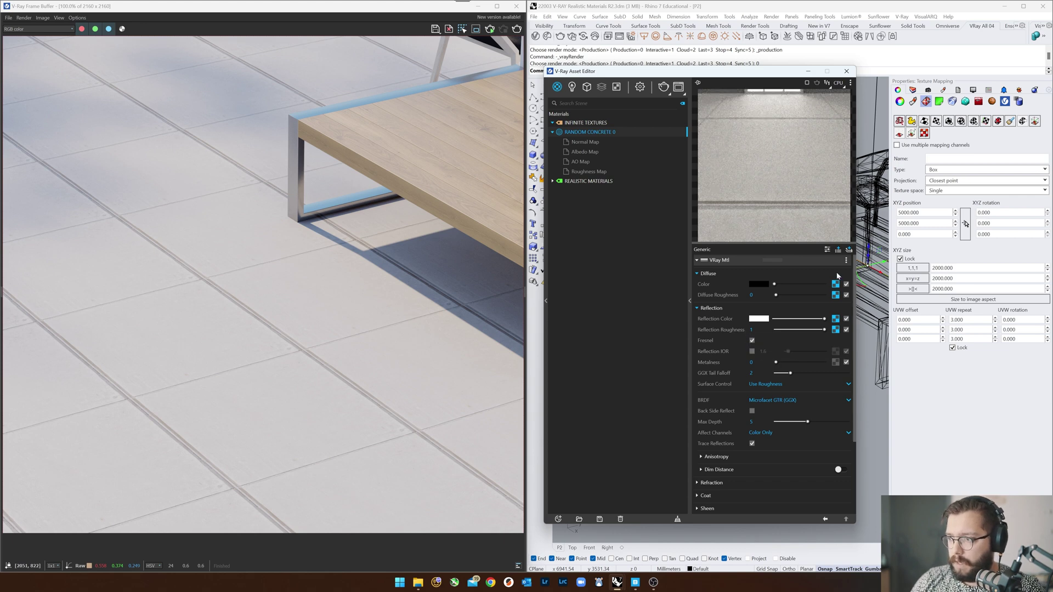
Step: Check the material's bump settings and show the texture placement options of its diffuse Albedo Map
scroll(812, 442, down, 3)
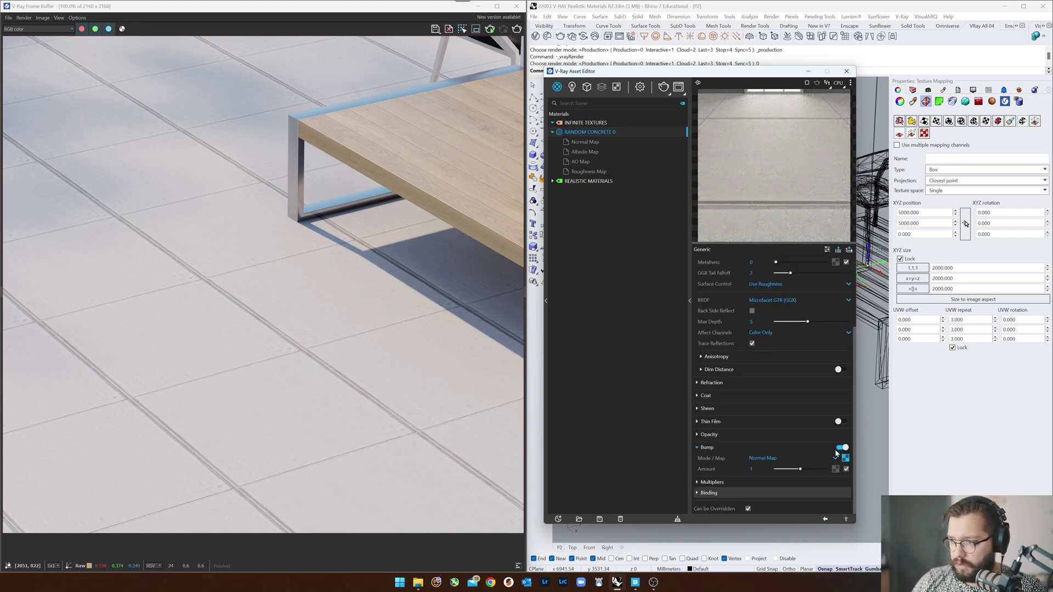
scroll(786, 436, up, 3)
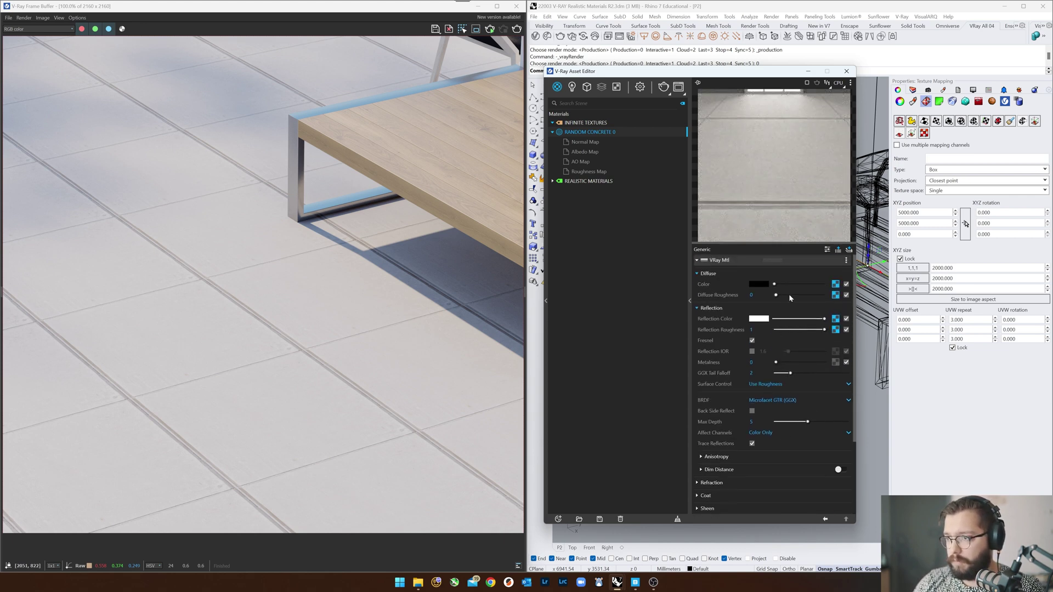
click(835, 285)
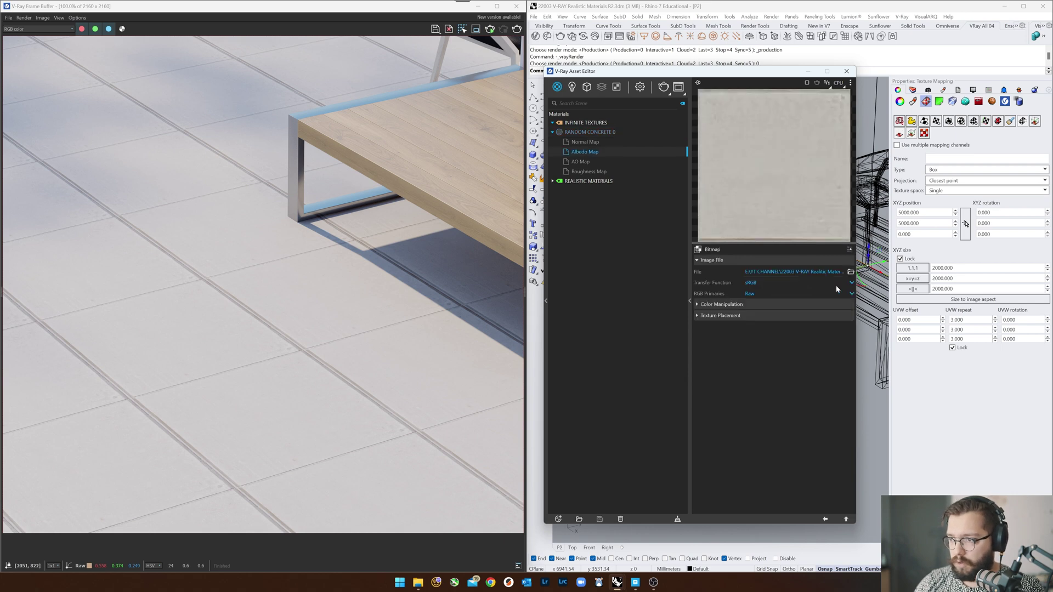
click(713, 317)
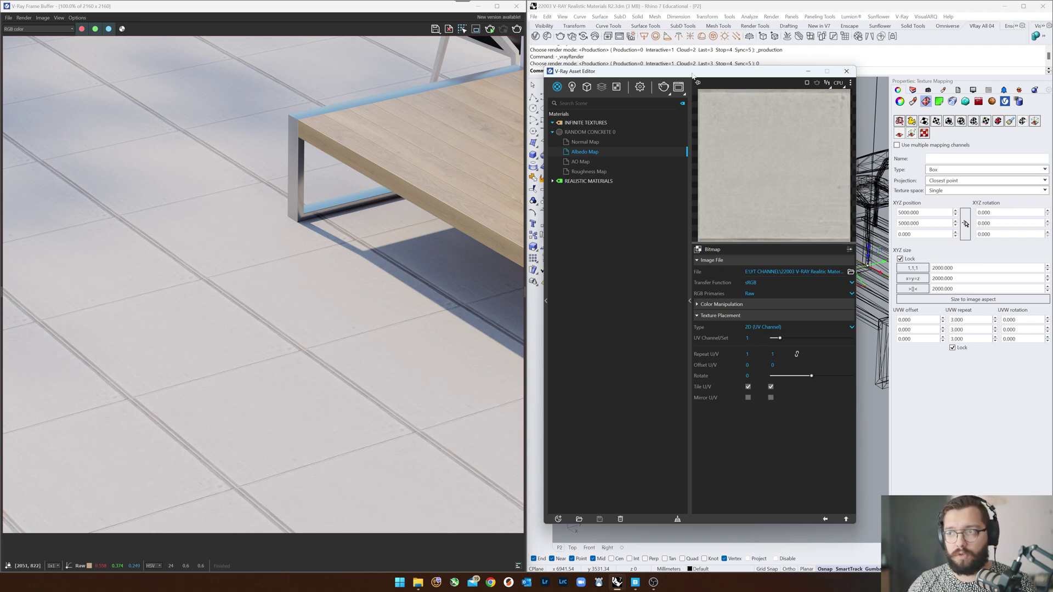
Step: Select the pavement surface in the Rhino viewport and move the V-Ray Asset Editor over the render, clear of the viewport
drag(693, 76, 312, 136)
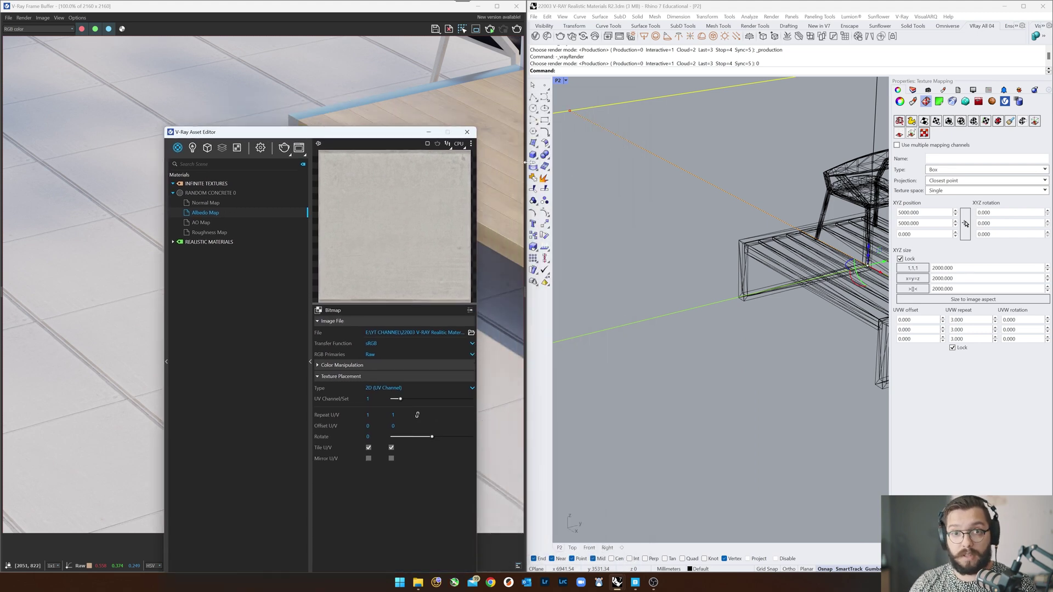
click(660, 169)
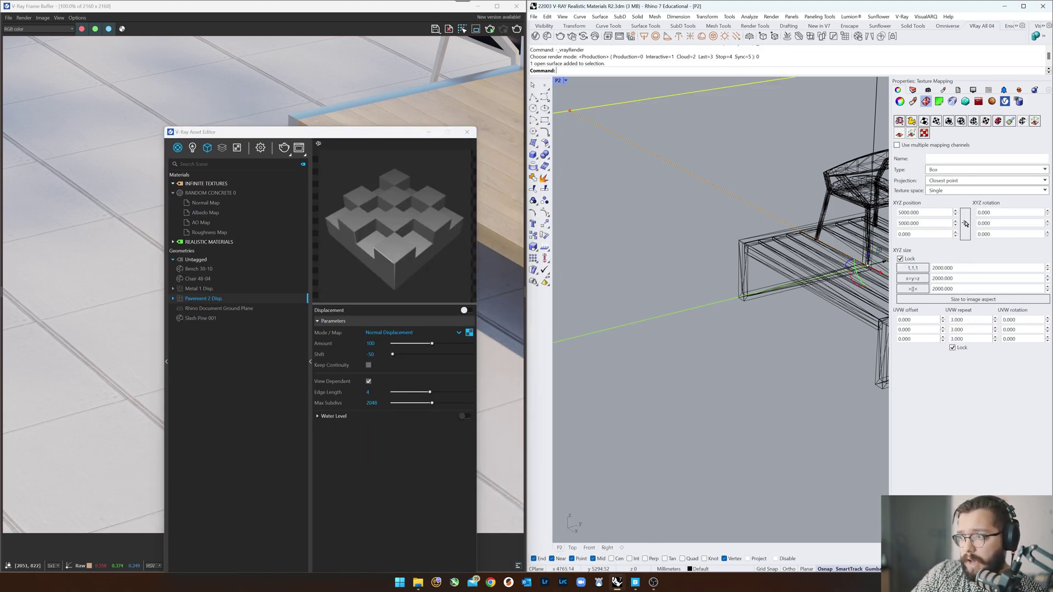
key(Tab)
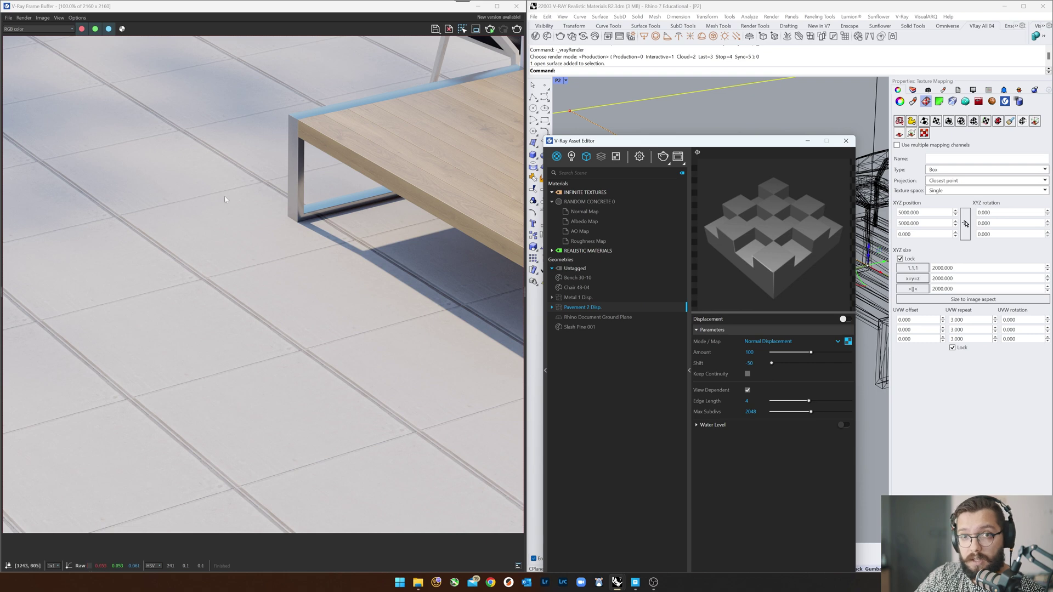
drag(648, 143, 304, 83)
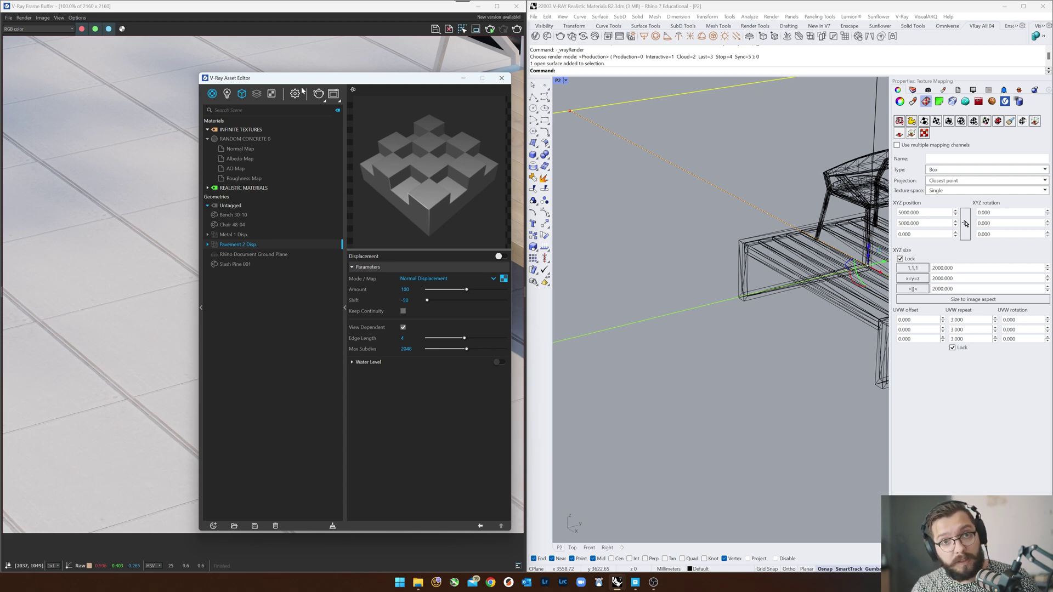
Step: Look through the concrete material's Normal, AO and Roughness bitmaps, which need a shared placement
click(241, 150)
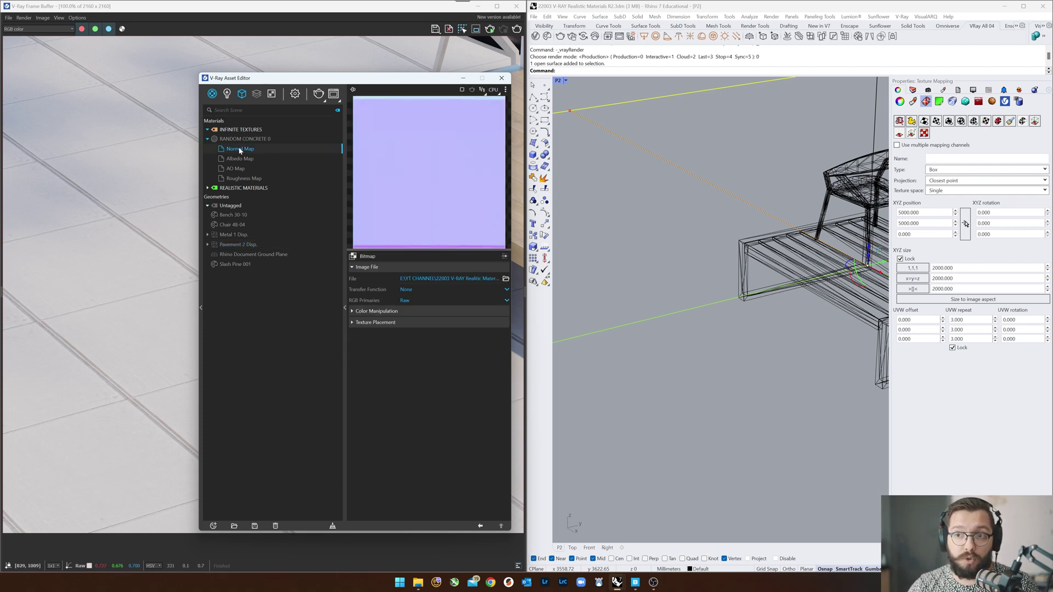
click(248, 168)
click(246, 179)
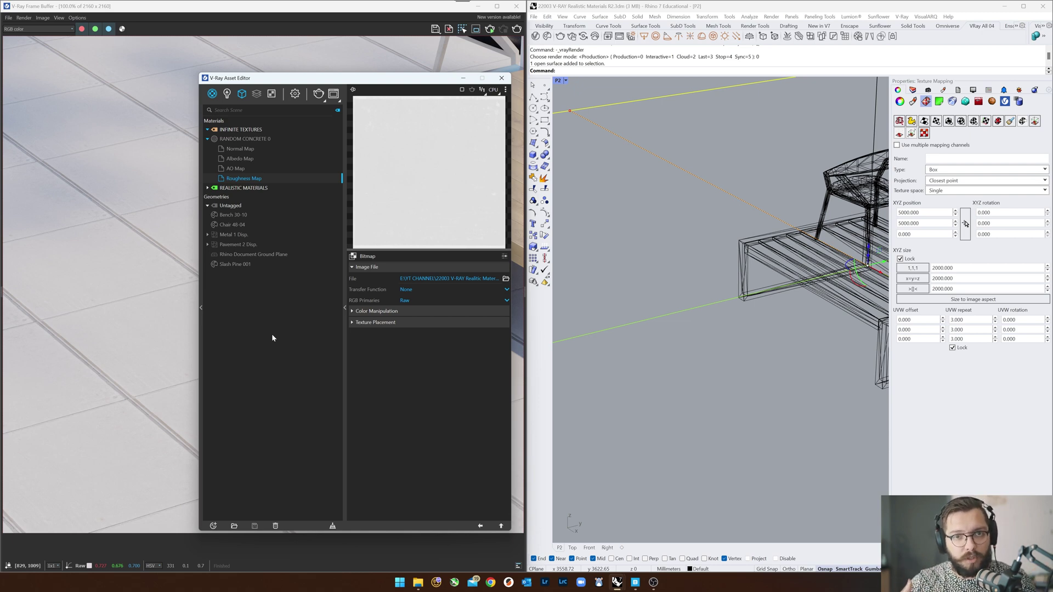
Step: Create a new UVW Placement texture asset in the V-Ray Asset Editor
click(213, 526)
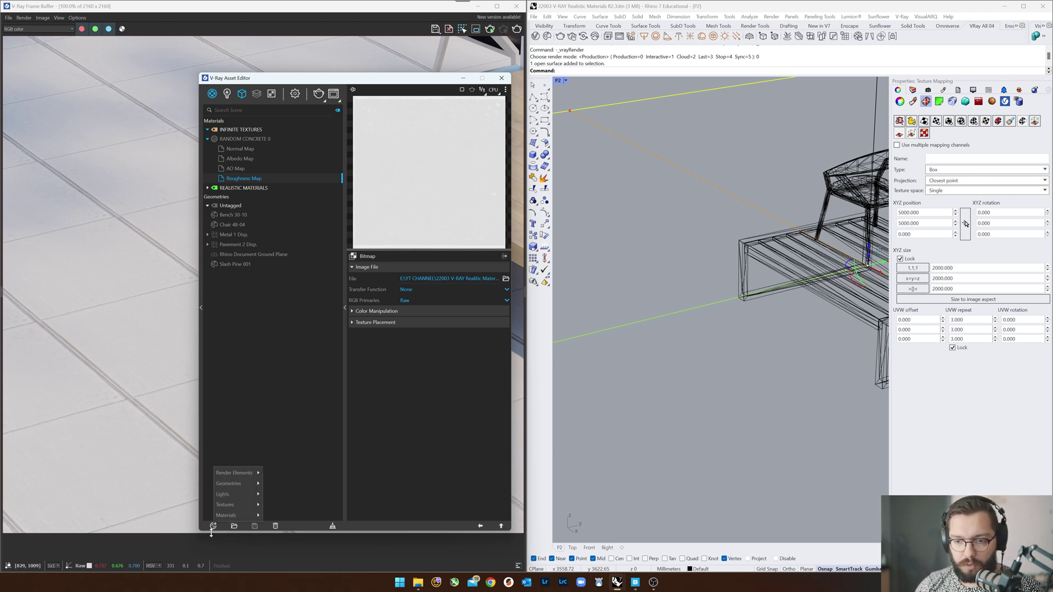
mouse_move(230, 507)
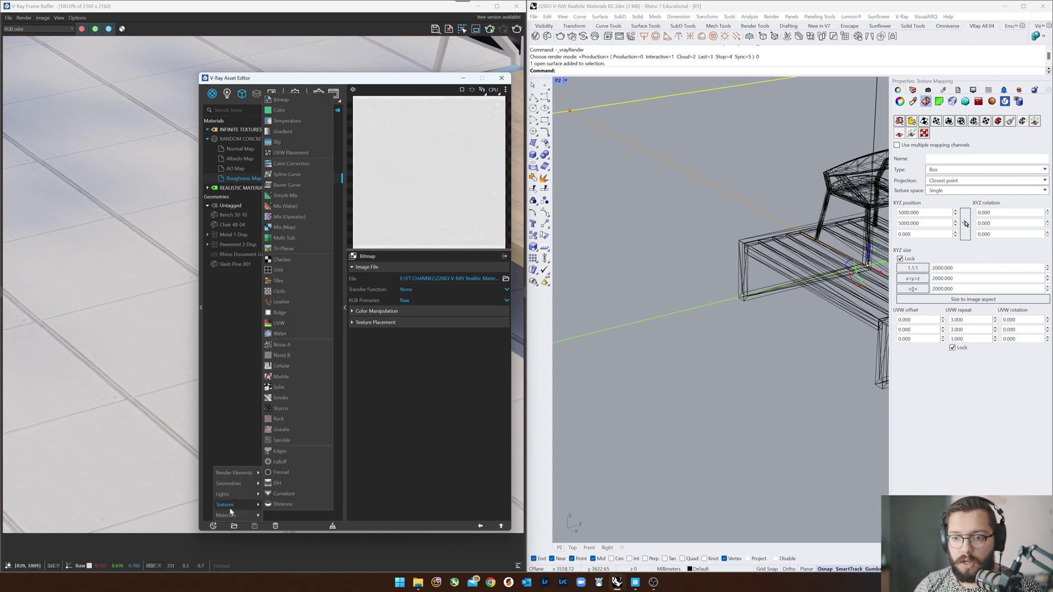
click(290, 155)
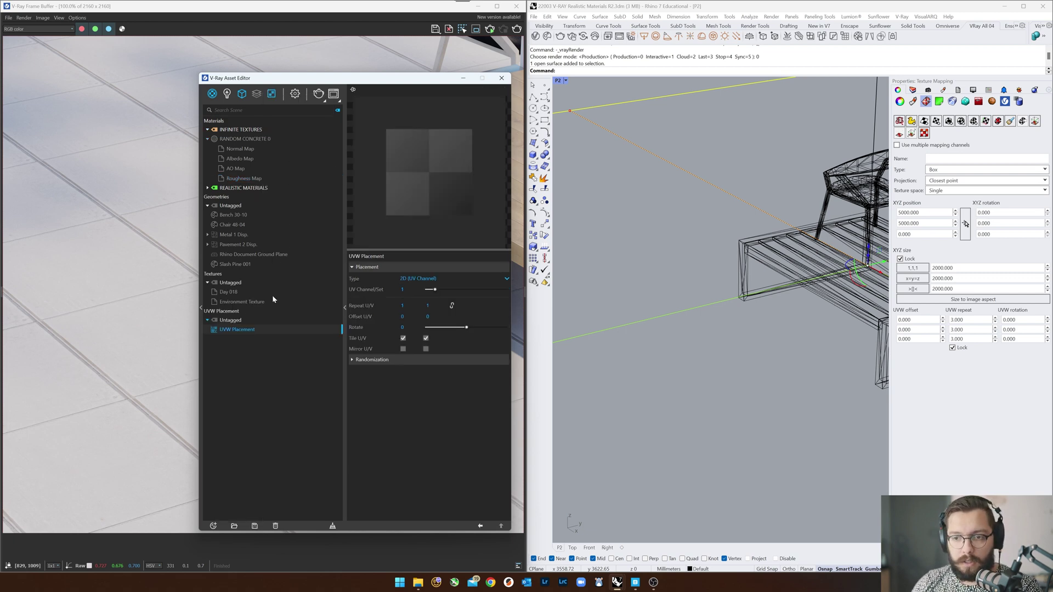
Step: Tag the new UVW Placement asset with the existing INFINITE TEXTURES tag
right_click(221, 329)
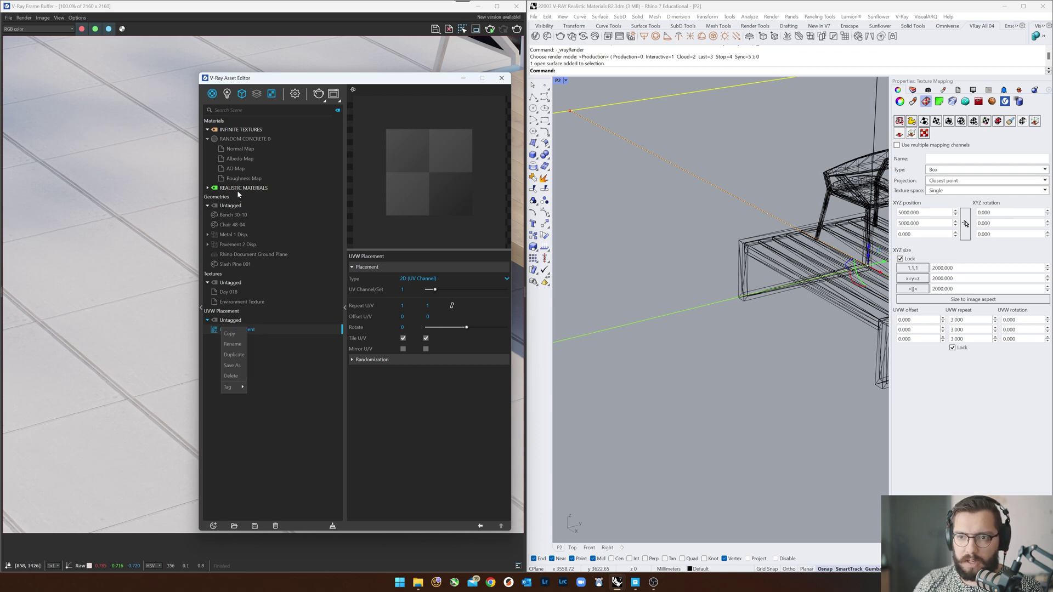
mouse_move(233, 387)
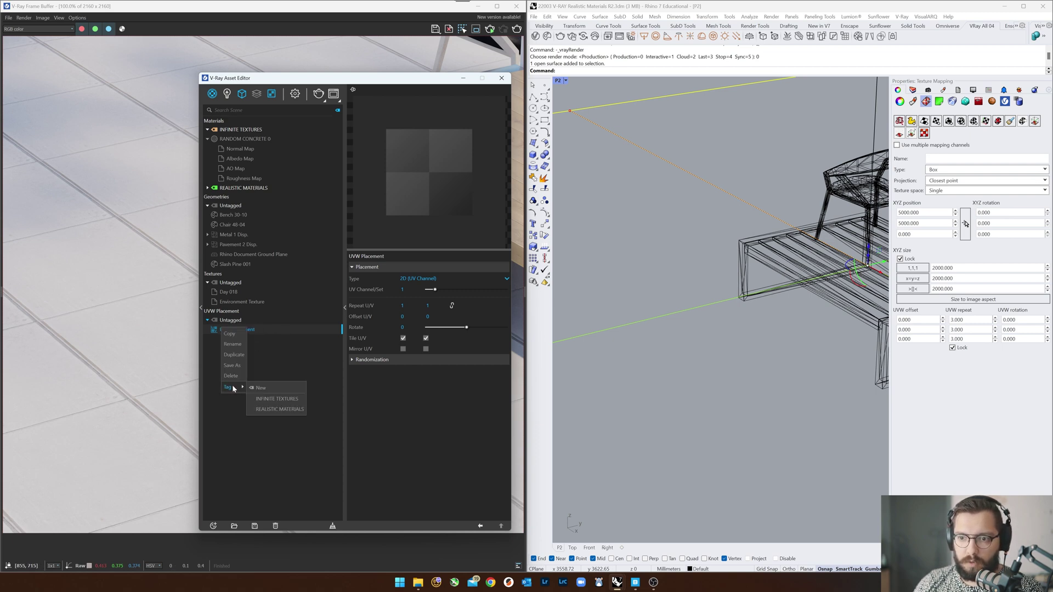
click(280, 399)
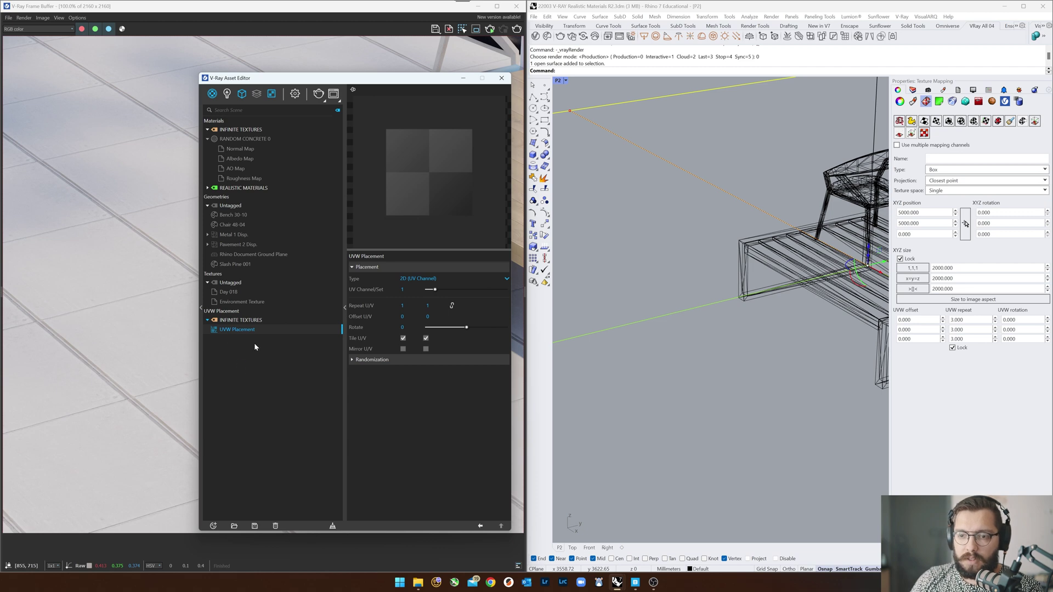
Step: Rename the UVW Placement asset as UVW INFINITE
right_click(244, 332)
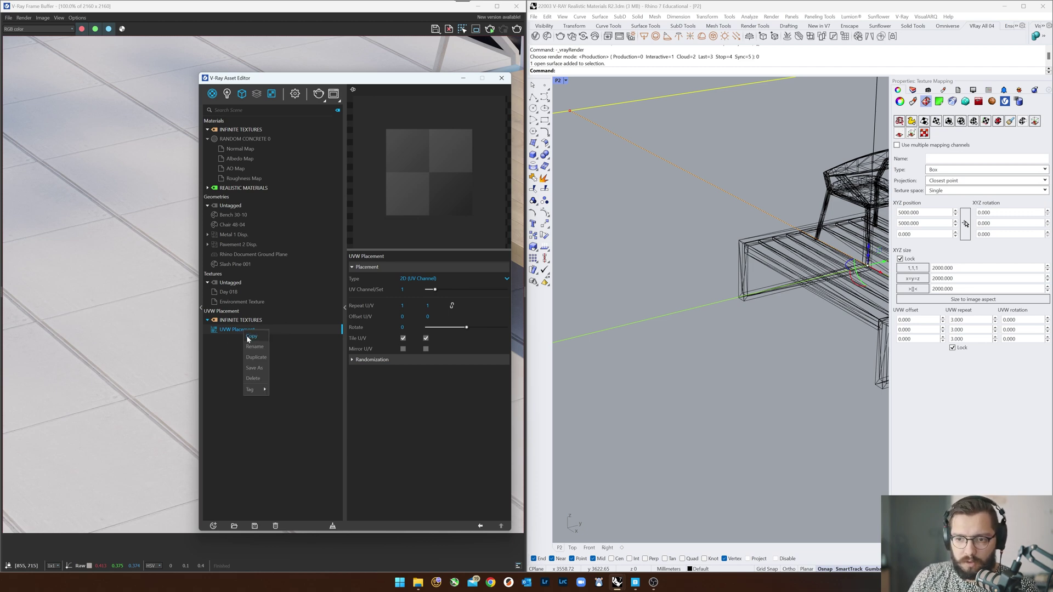
click(261, 346)
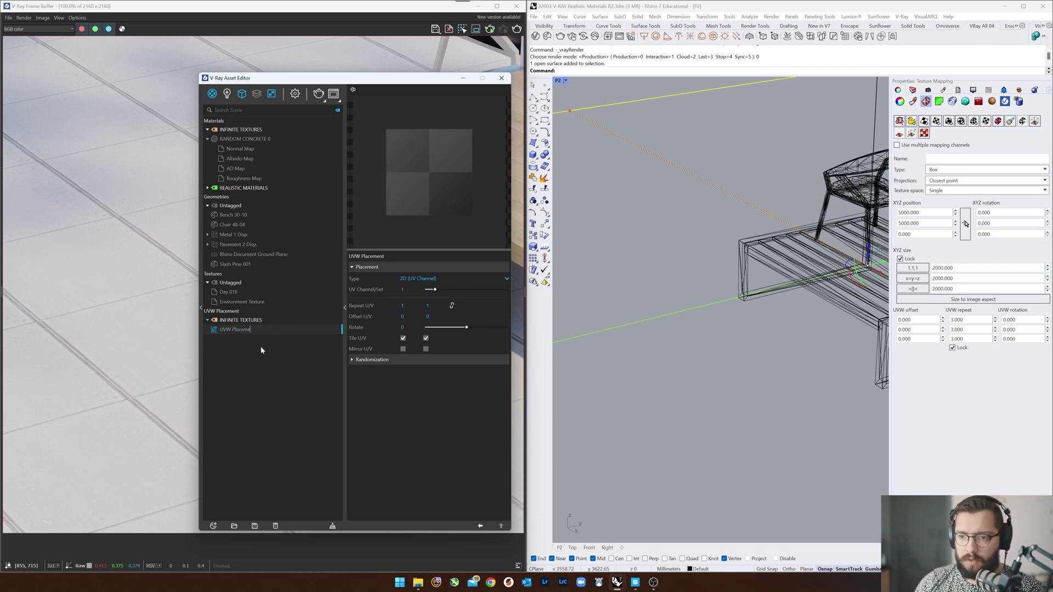
key(Caps_Lock)
text(INFINITE)
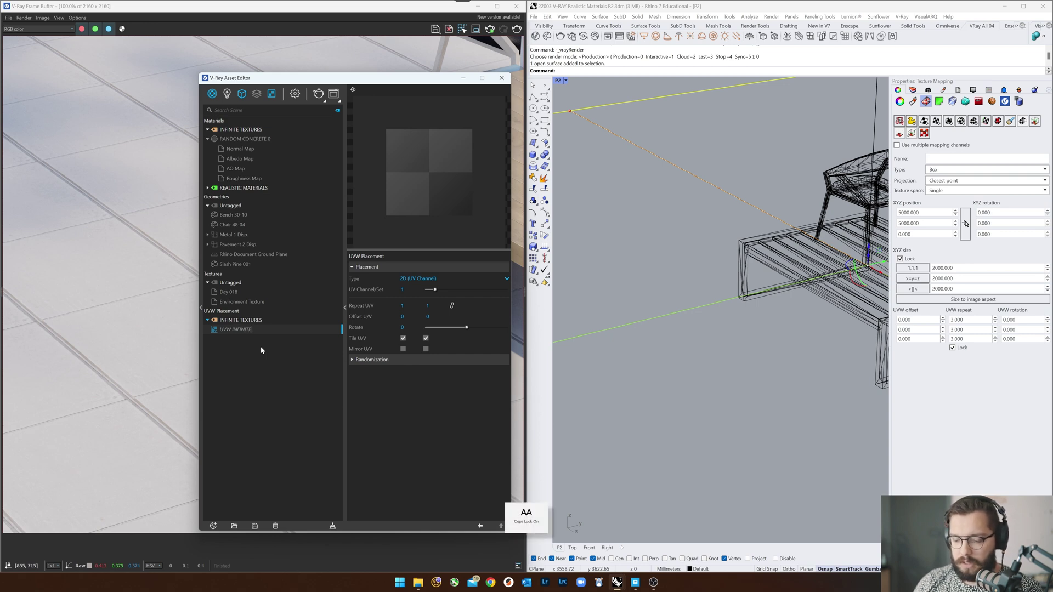
key(Return)
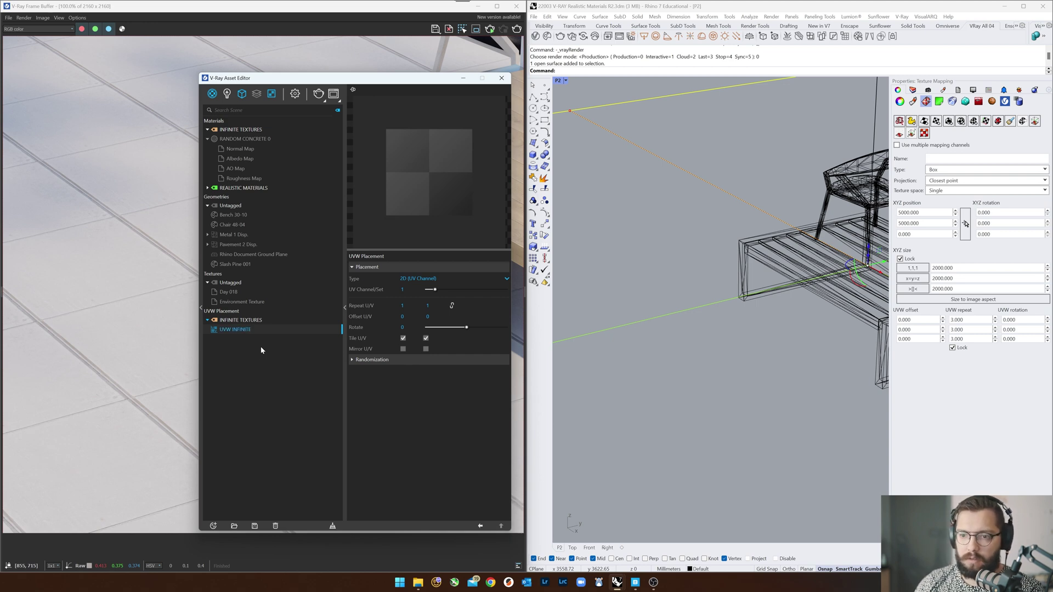
Step: Set the concrete Normal Map's texture placement type to Mapping Source and paste a copied UVW INFINITE as an instance for its UV placement source
right_click(231, 331)
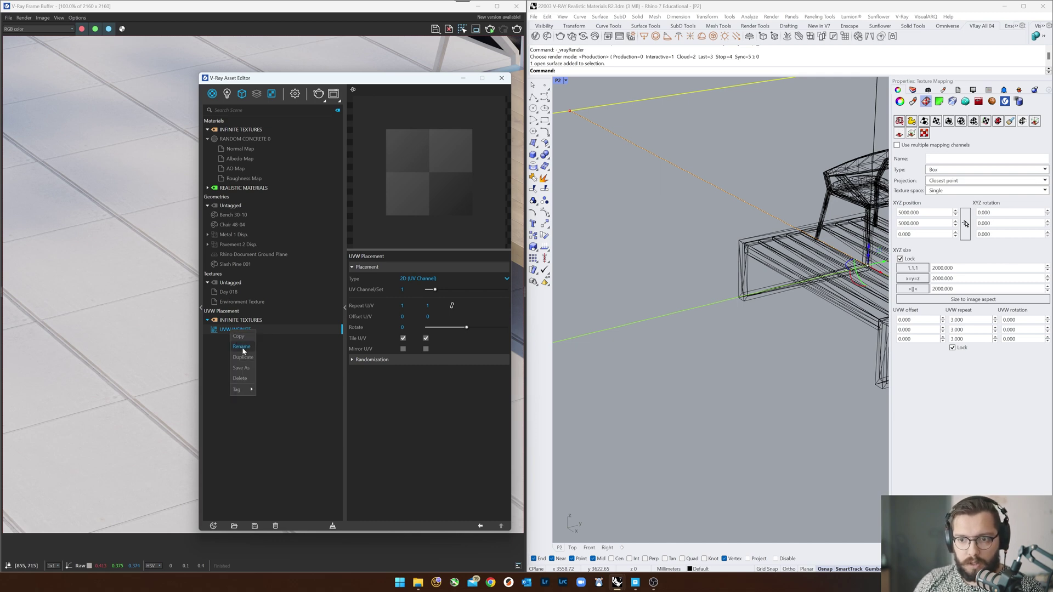
click(246, 337)
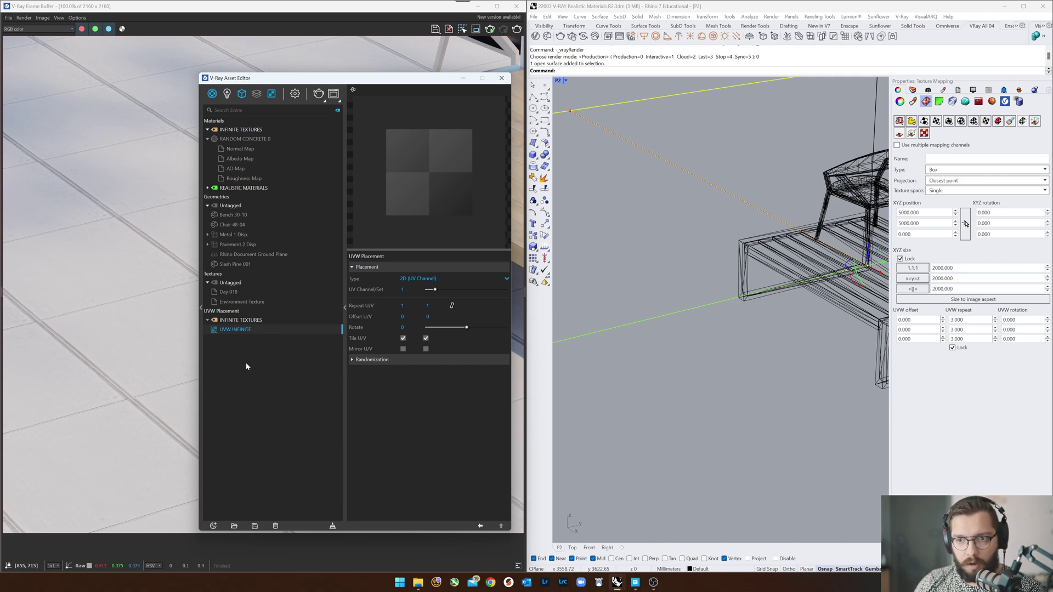
click(247, 138)
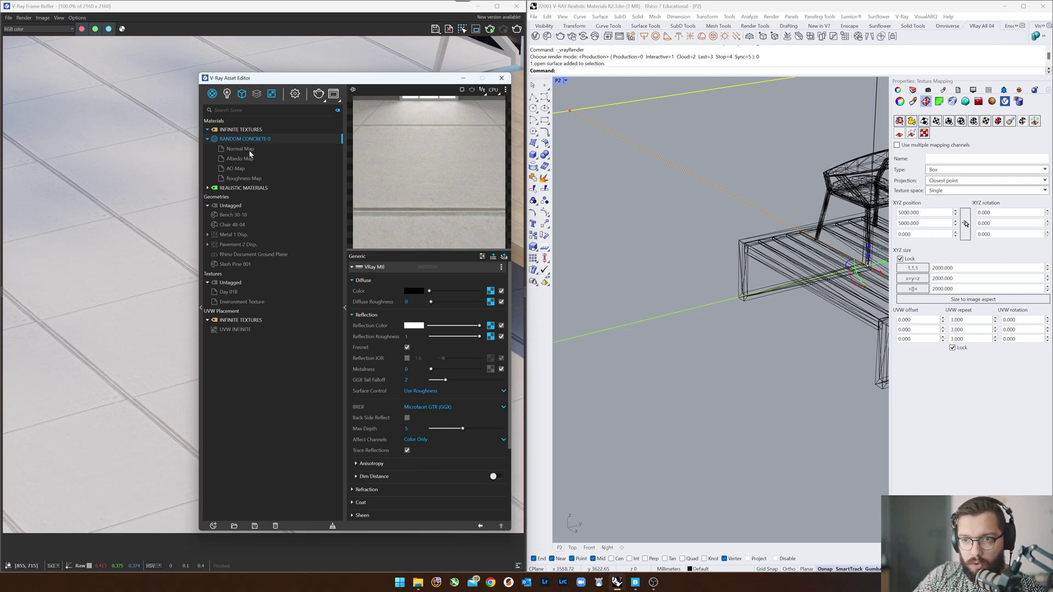
click(250, 150)
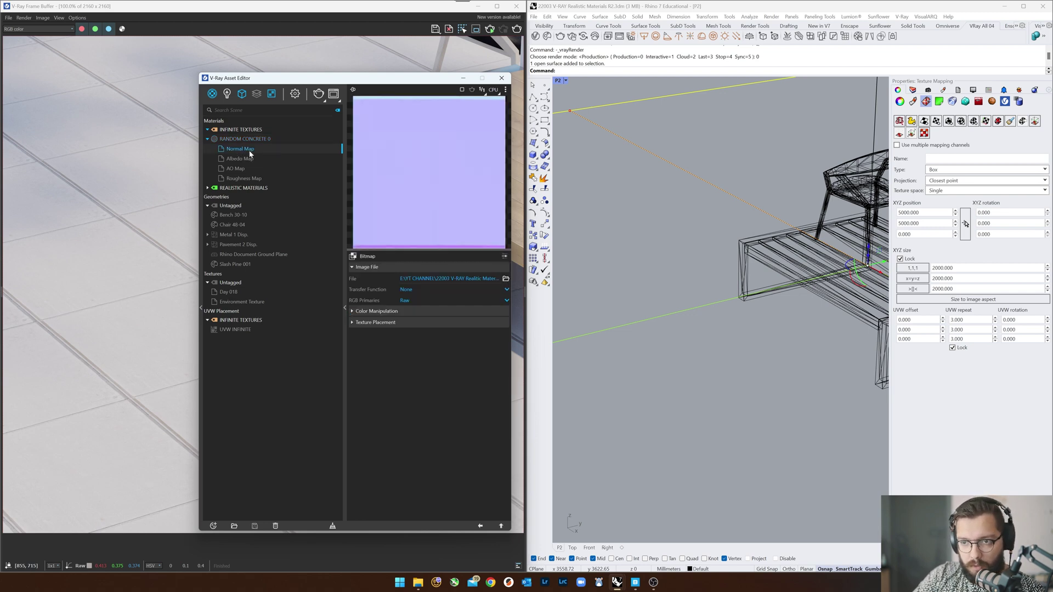
click(357, 324)
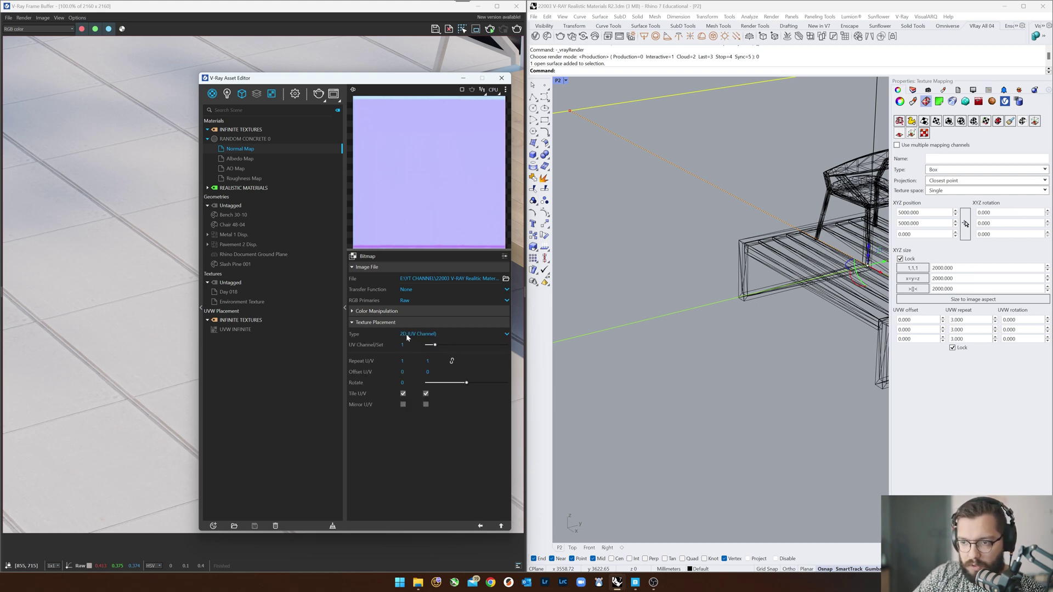
click(414, 336)
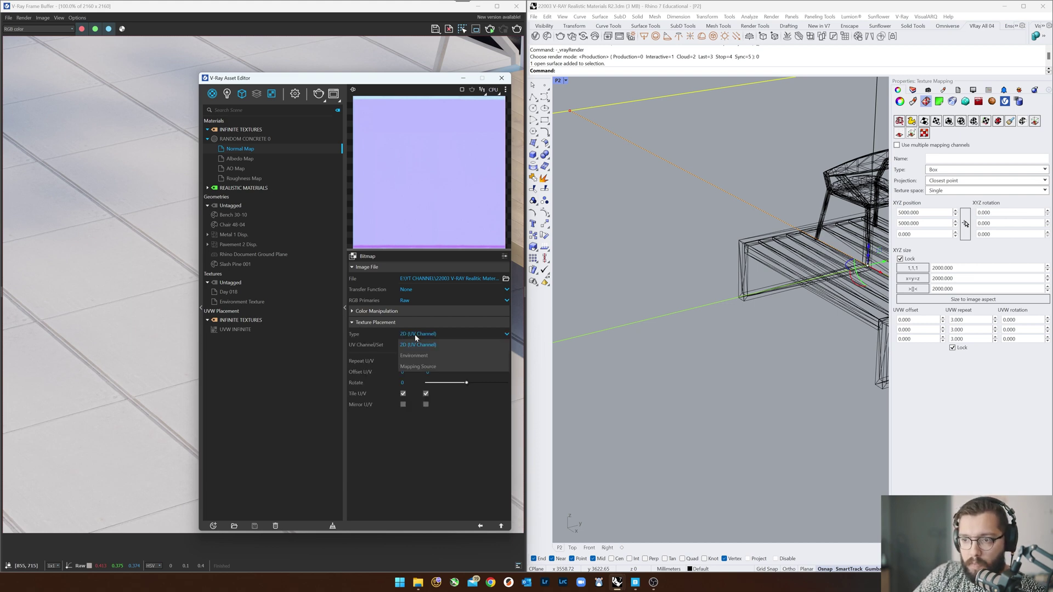
click(431, 367)
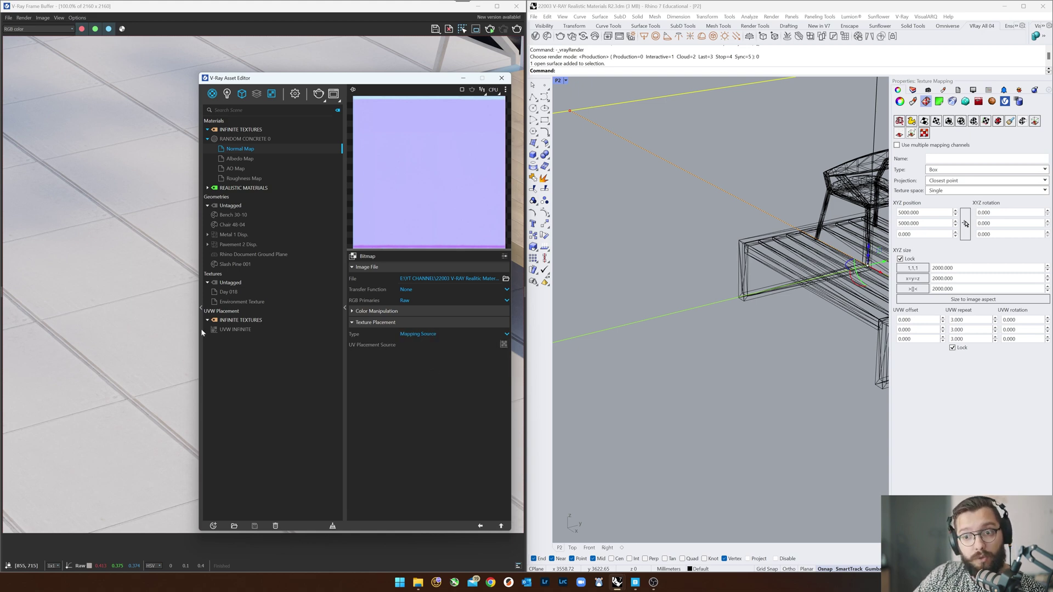
right_click(231, 331)
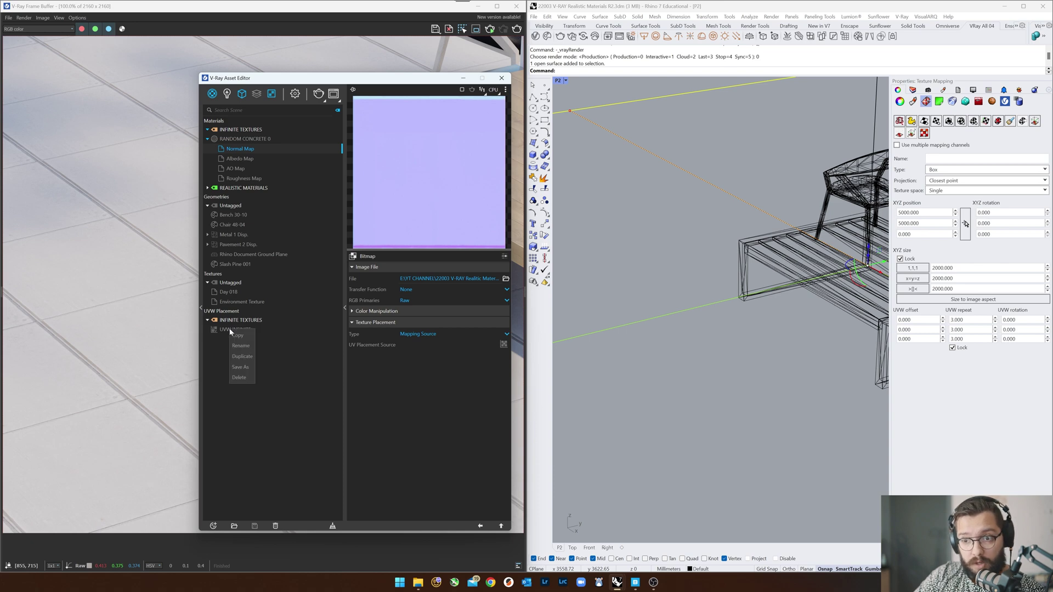
click(504, 346)
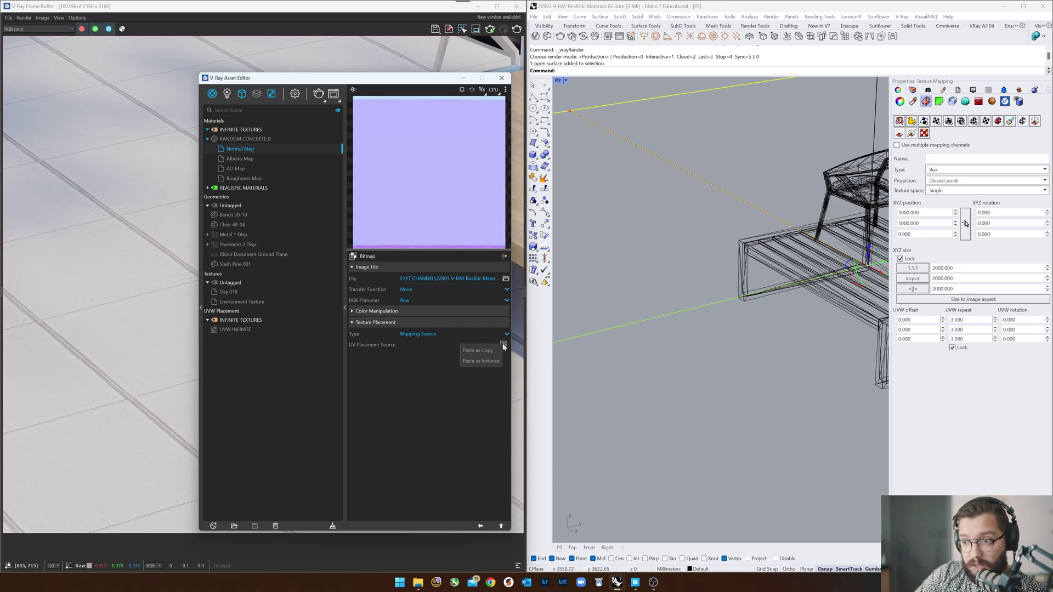
click(492, 363)
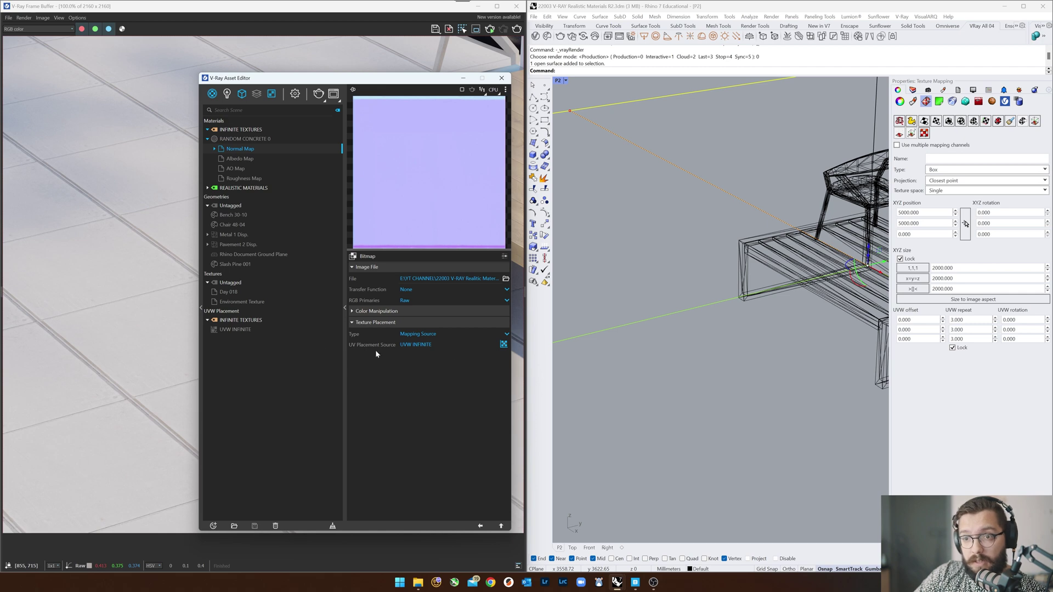
Step: Check the UVW INFINITE placement and its instance nested under the Normal Map
click(235, 330)
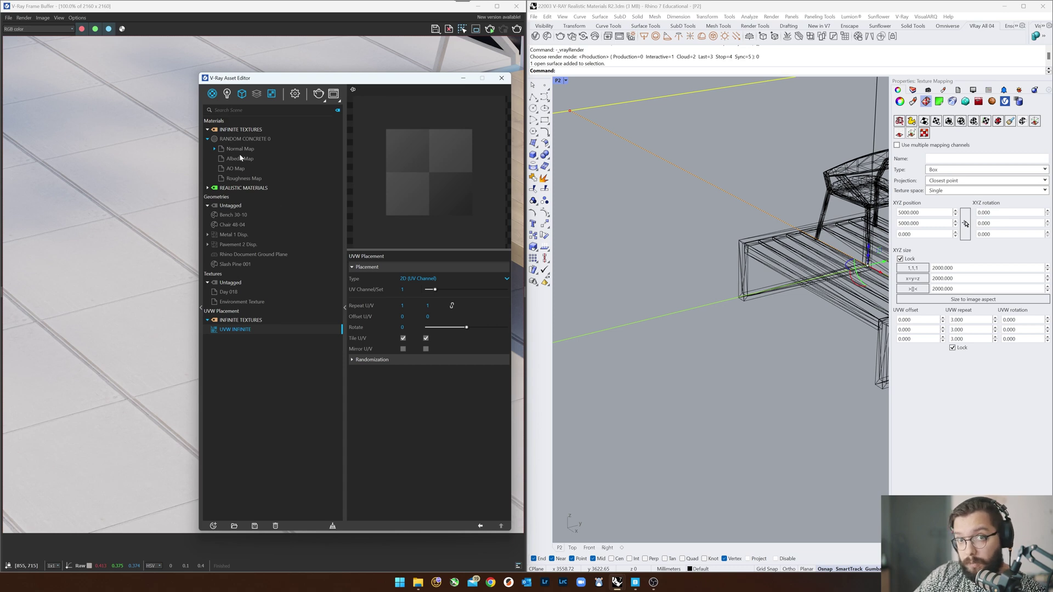
click(214, 148)
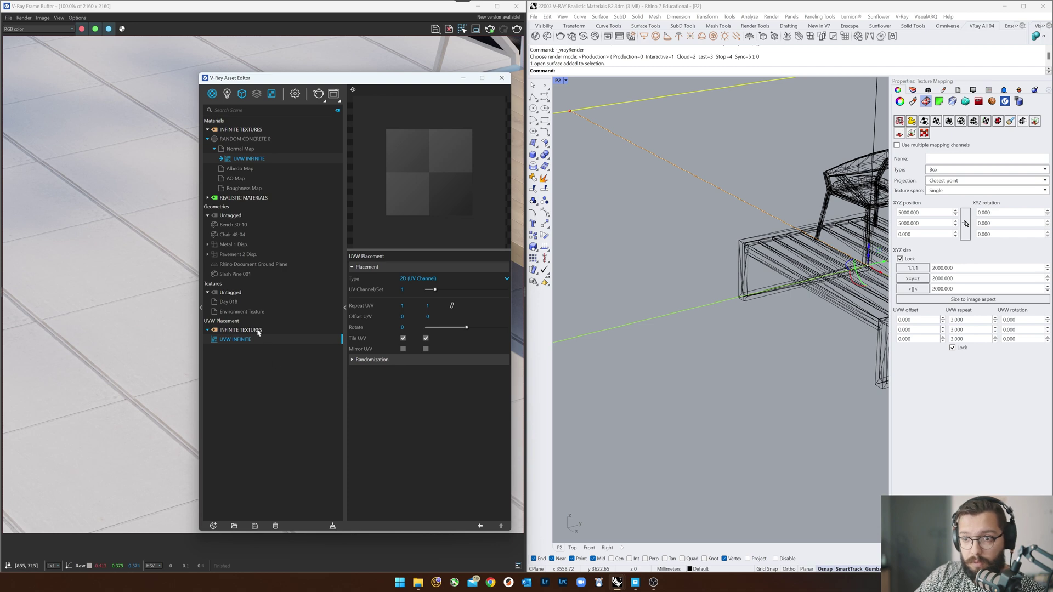
click(247, 312)
click(241, 339)
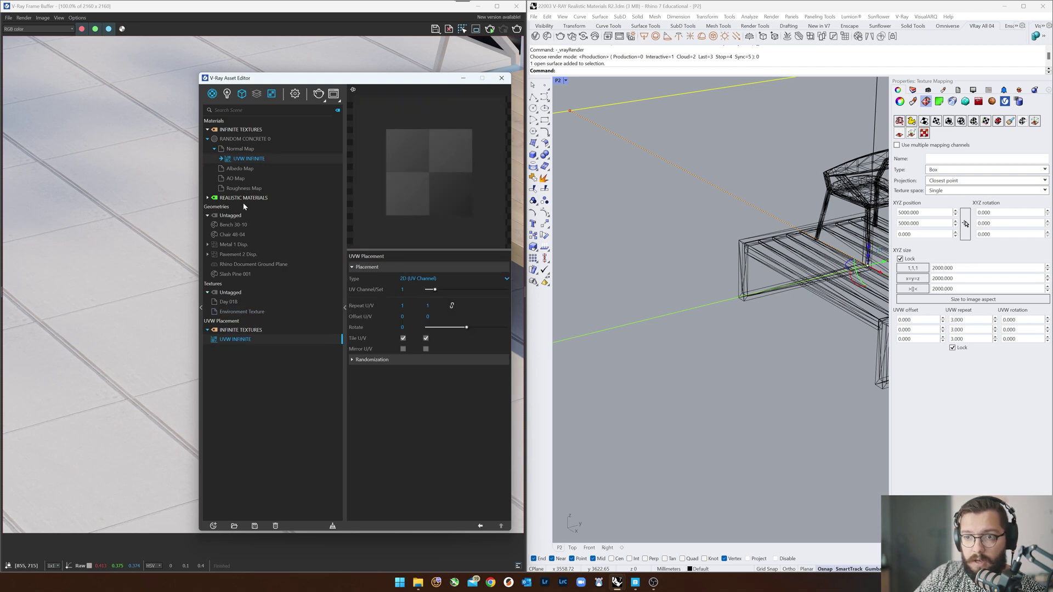
Step: Set the Albedo Map's texture placement to Mapping Source and paste UVW INFINITE as an instance for its UV placement source
click(240, 168)
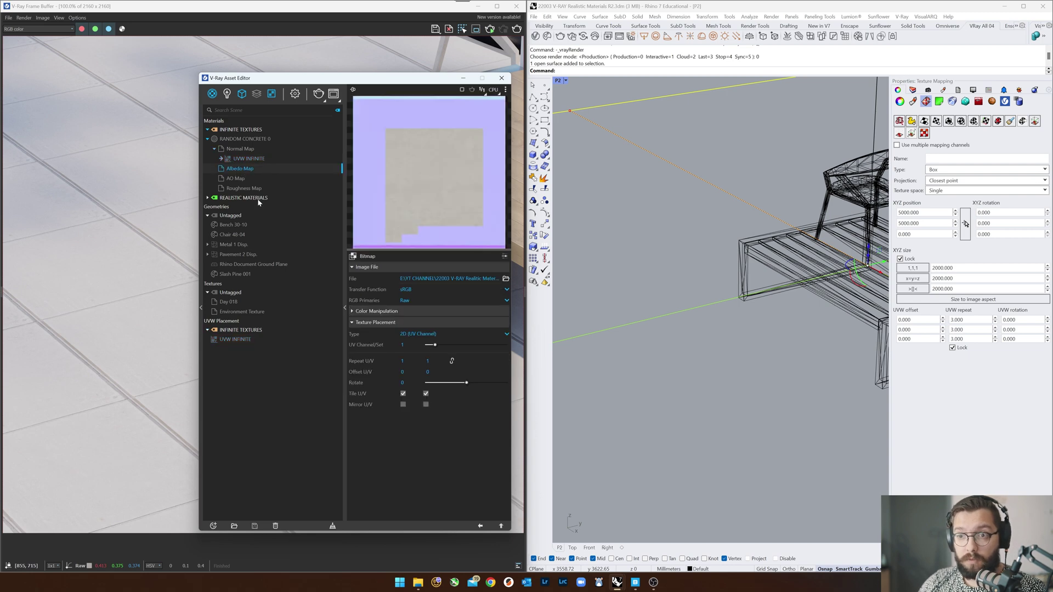
click(446, 334)
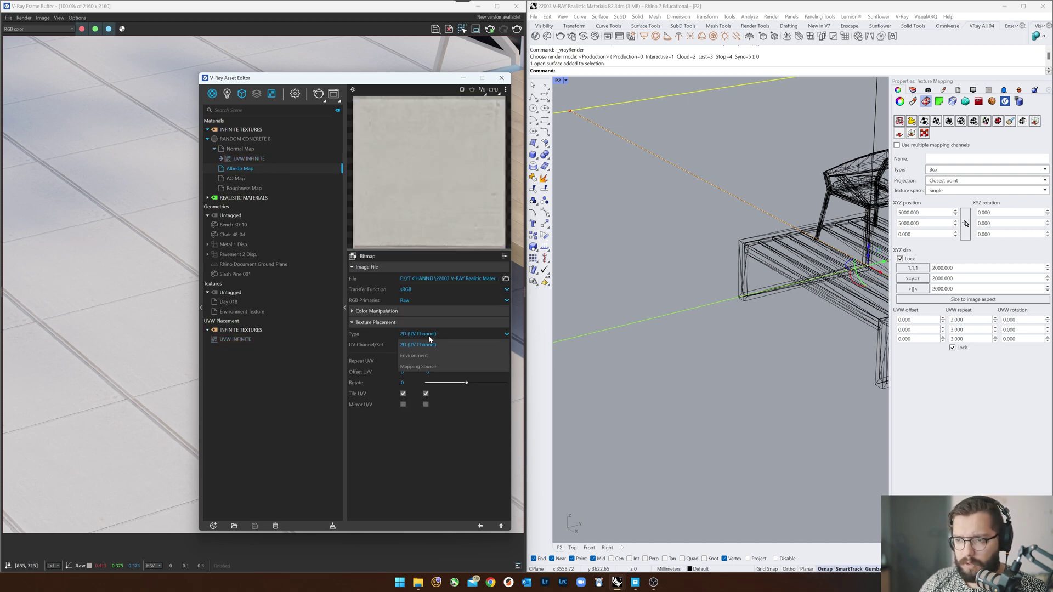
click(420, 366)
click(504, 344)
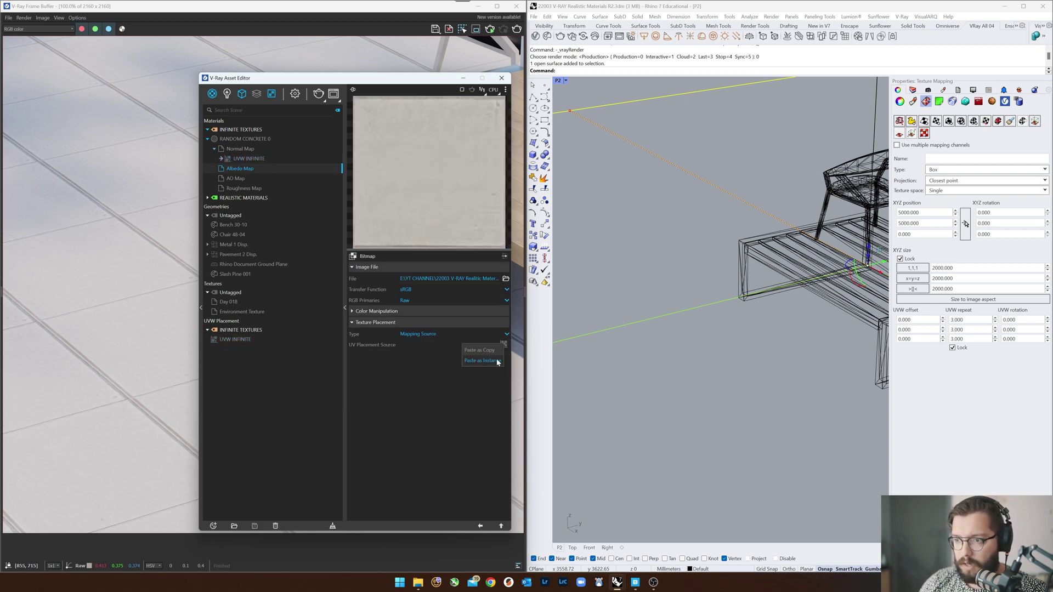
click(486, 362)
Step: Set the AO Map's texture placement to Mapping Source and paste UVW INFINITE as an instance for its UV placement source
click(233, 179)
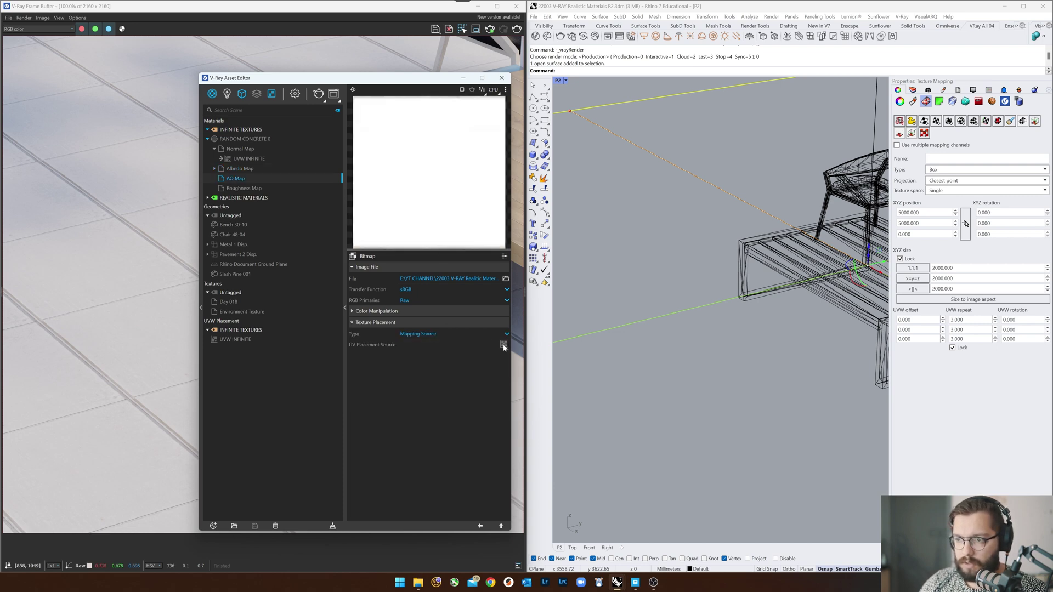
click(500, 346)
click(494, 362)
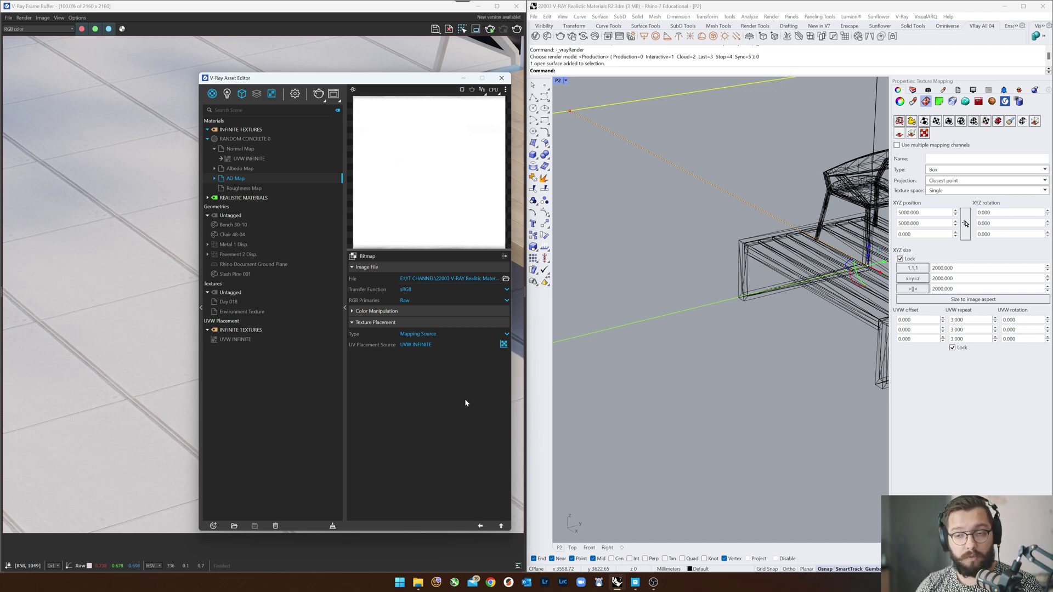
Step: Set the Roughness Map's texture placement to Mapping Source and paste UVW INFINITE as an instance for its UV placement source
click(245, 187)
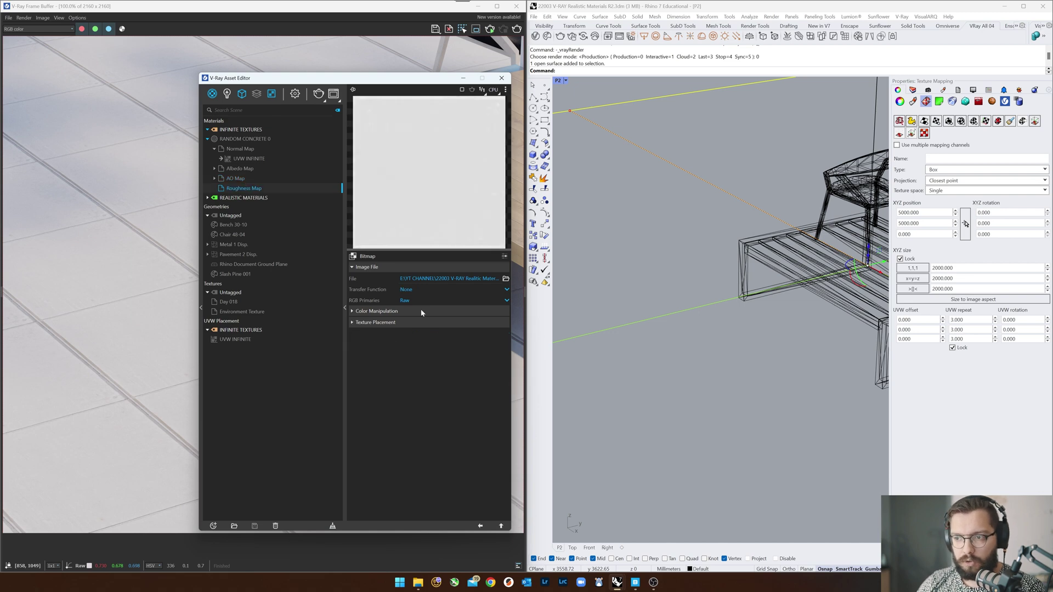
click(375, 322)
click(506, 335)
click(483, 351)
click(505, 344)
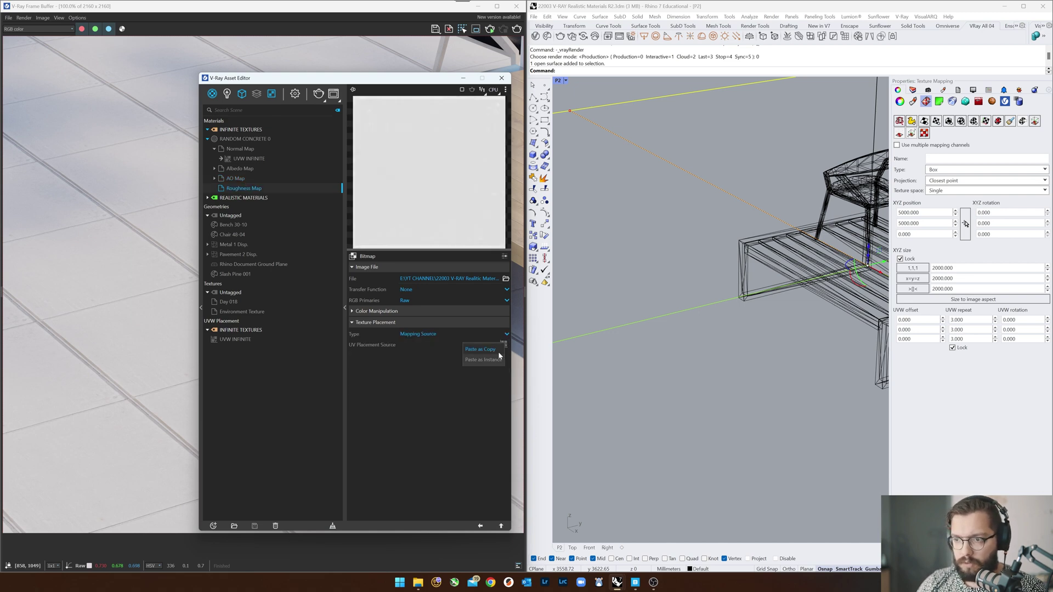
click(490, 360)
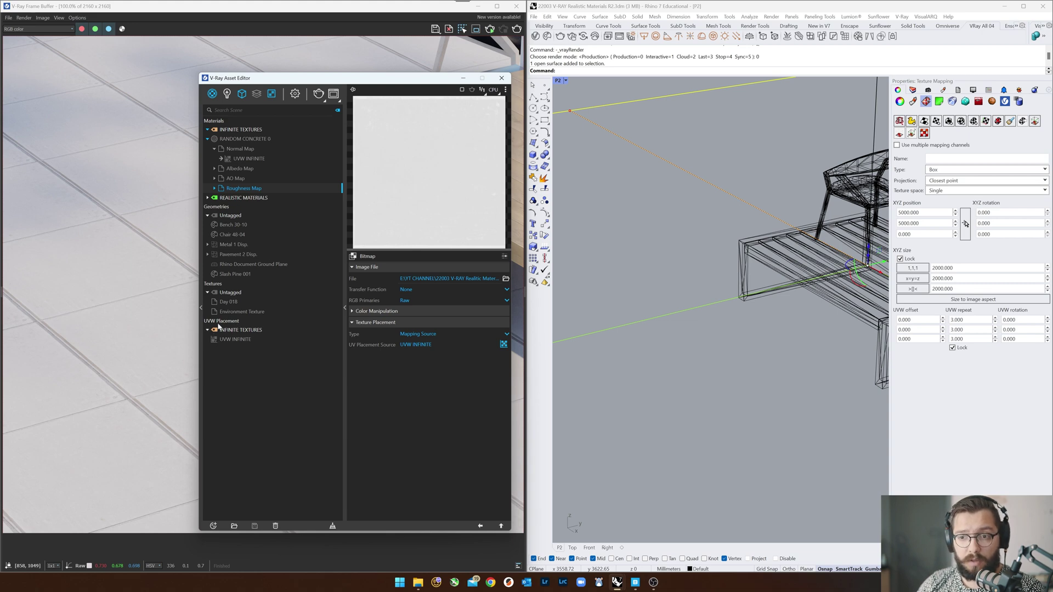
Step: Expand the Albedo, AO and Roughness maps to review their UVW INFINITE instances, and show the parent concrete material's settings
click(235, 341)
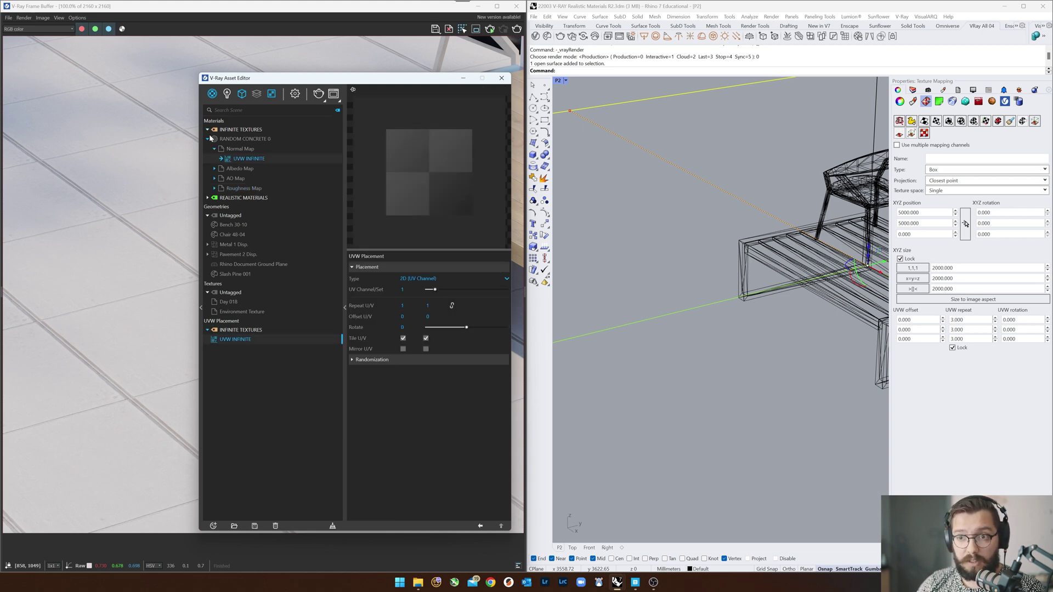
click(215, 169)
click(214, 188)
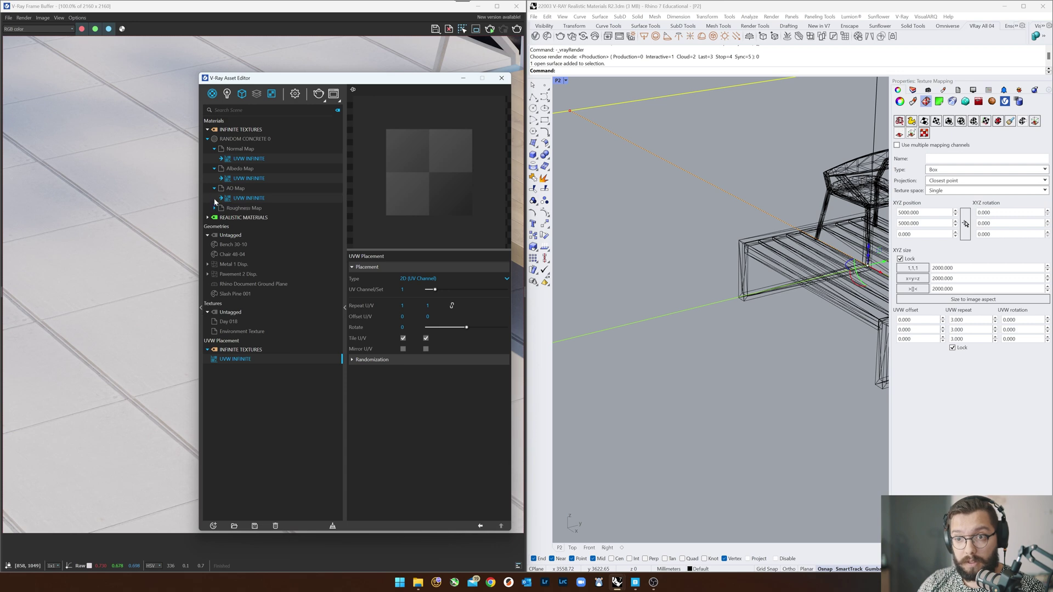
click(216, 209)
click(214, 208)
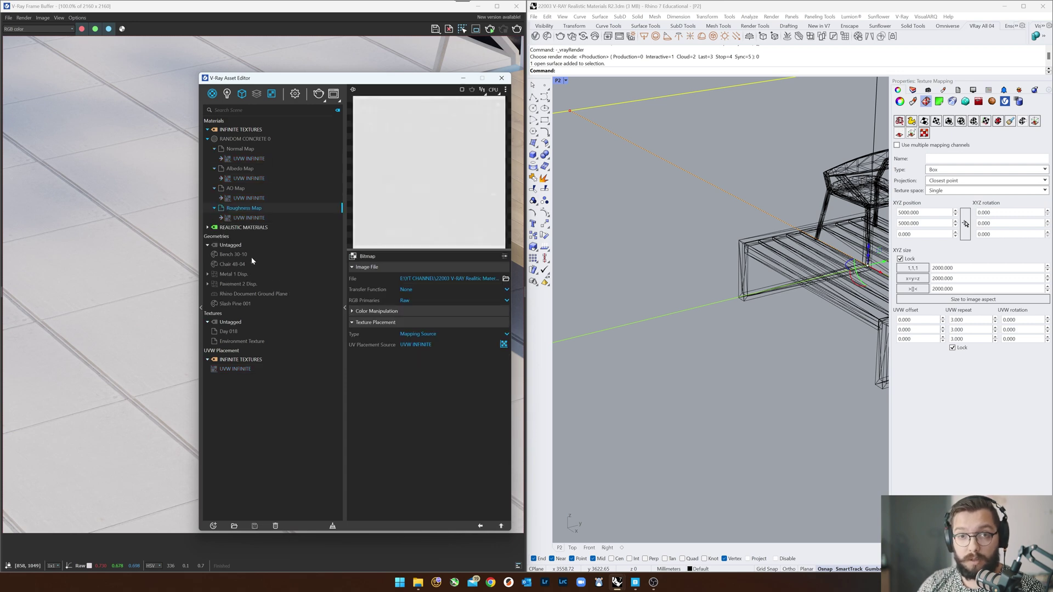
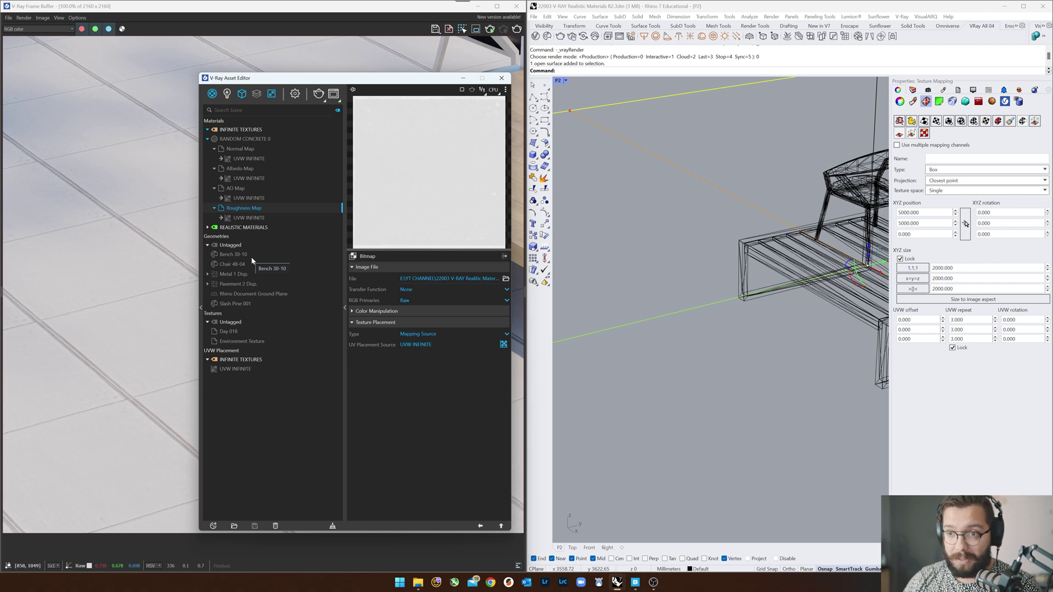
click(252, 140)
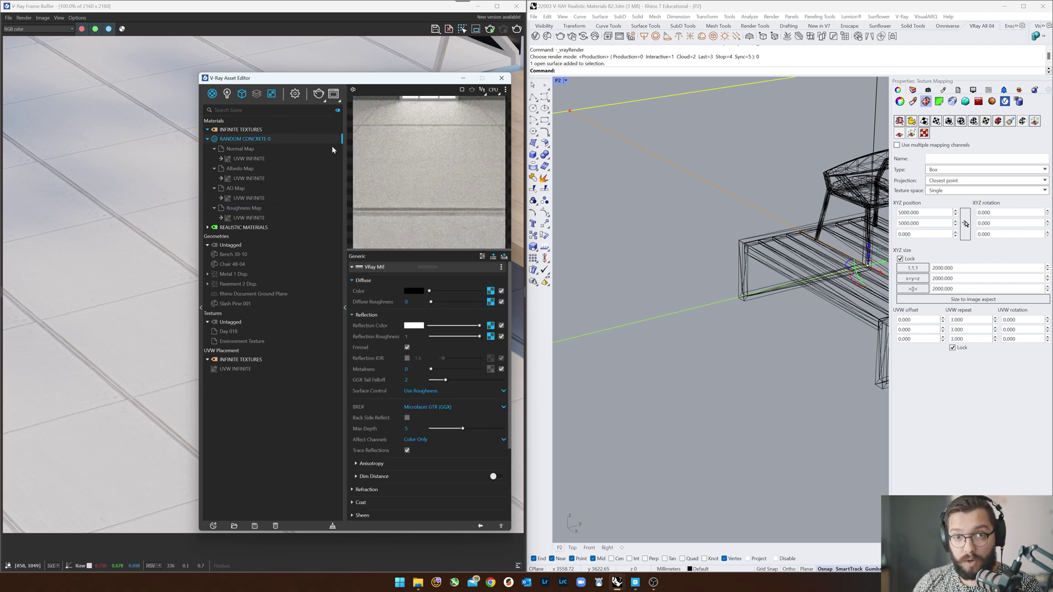
Step: Switch the V-Ray render engine to RTX and start an interactive render
click(295, 95)
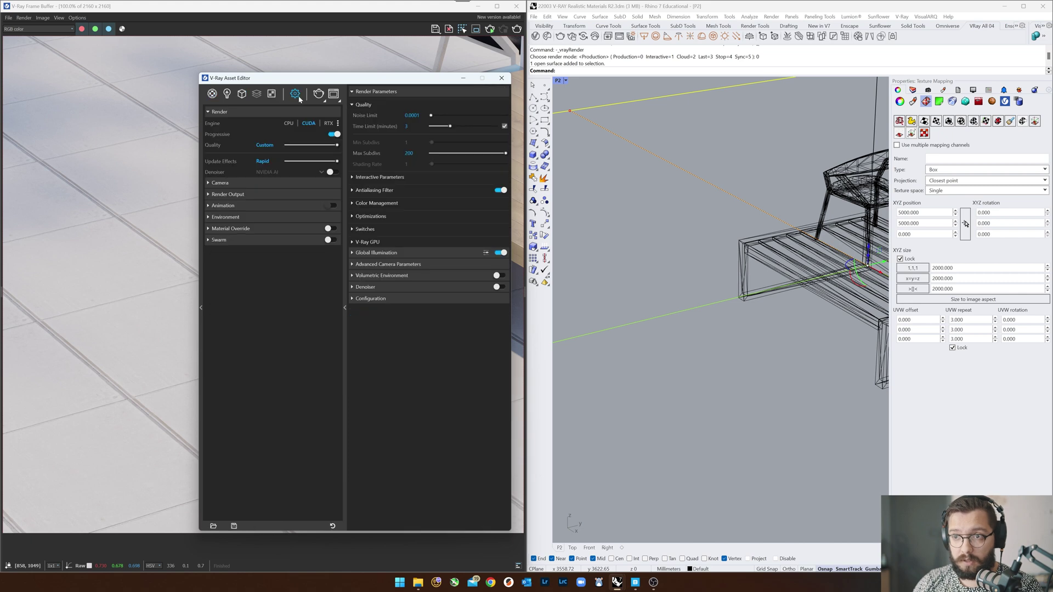
click(338, 124)
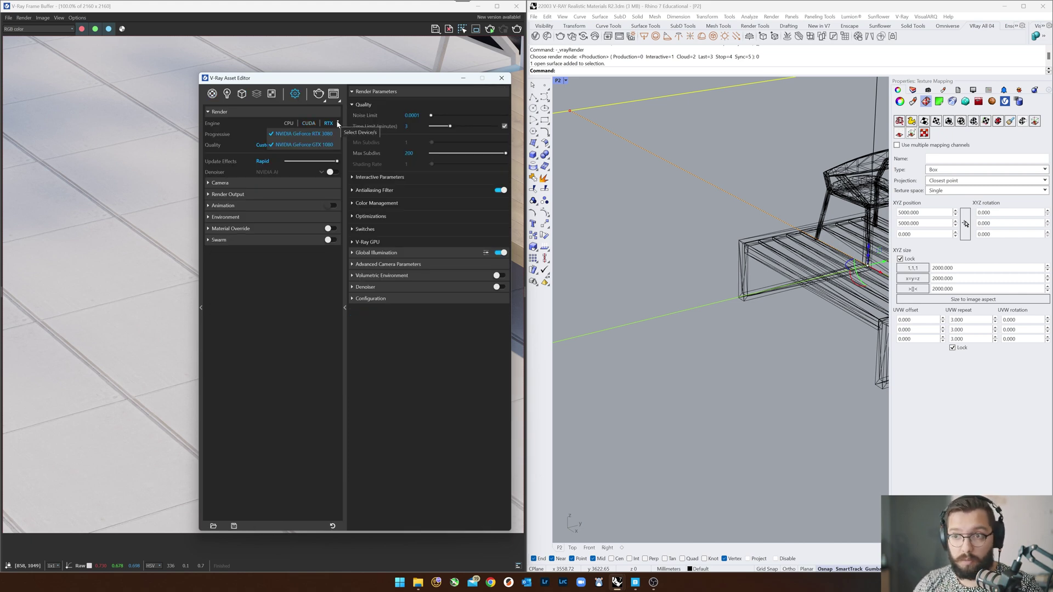
click(301, 324)
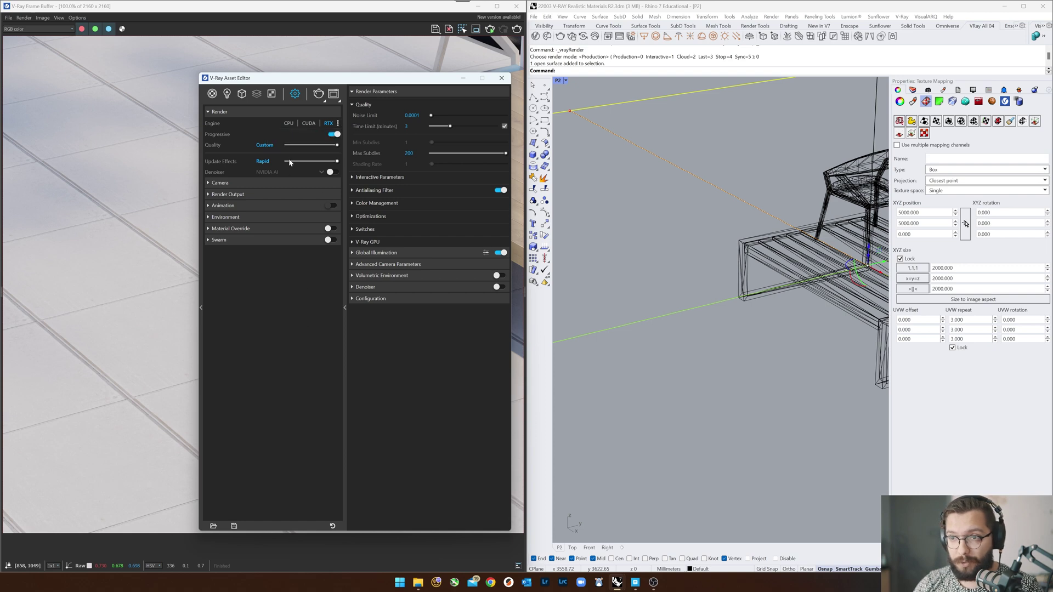
click(324, 99)
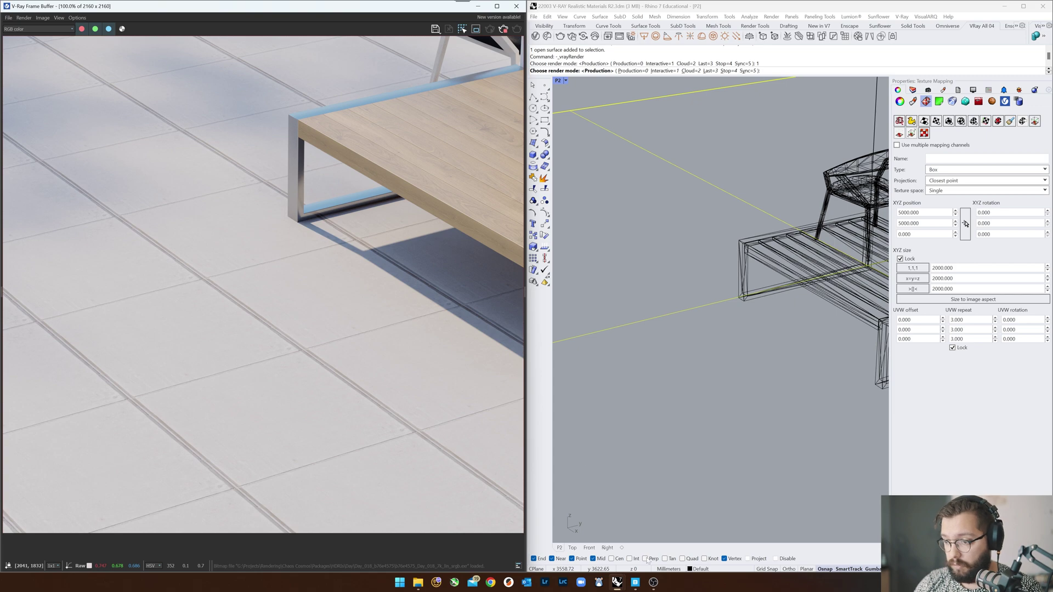
Step: Bring the V-Ray Asset Editor back beside the render and open the UVW INFINITE placement's settings
mouse_move(618, 583)
click(689, 536)
drag(352, 83, 703, 104)
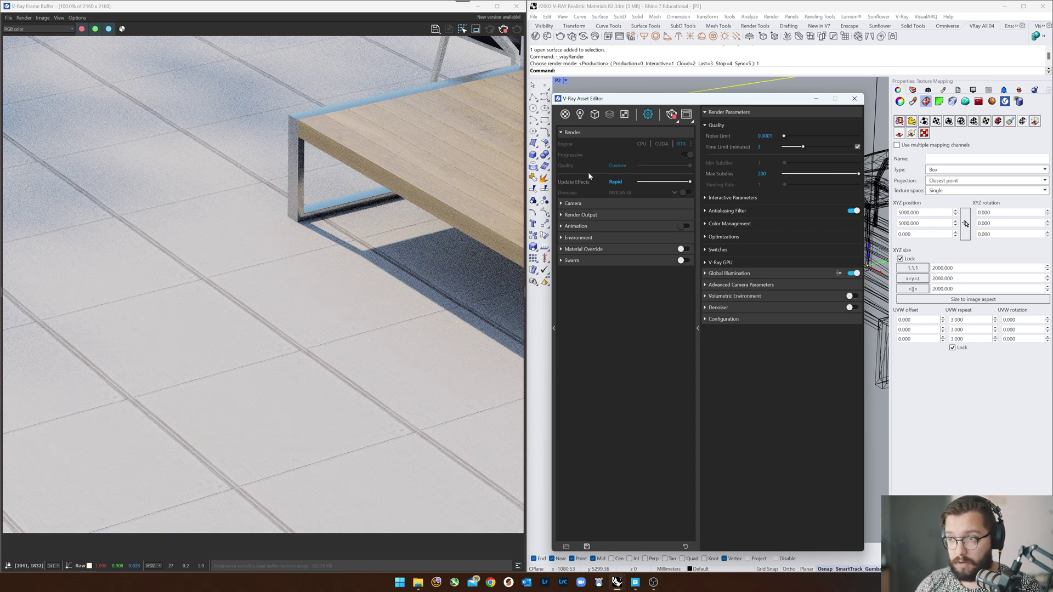
click(565, 114)
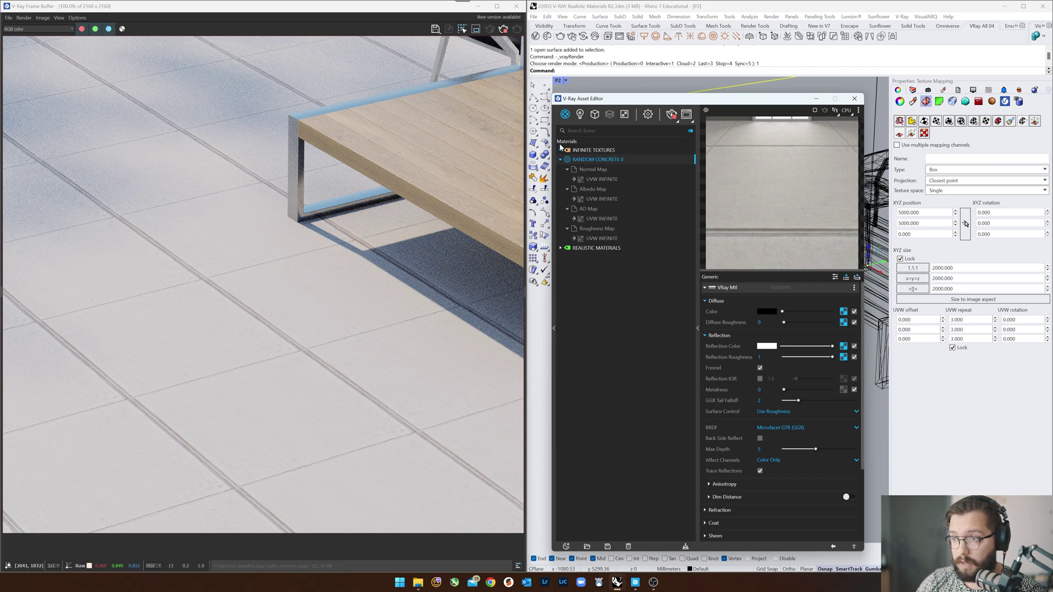
click(595, 114)
click(624, 115)
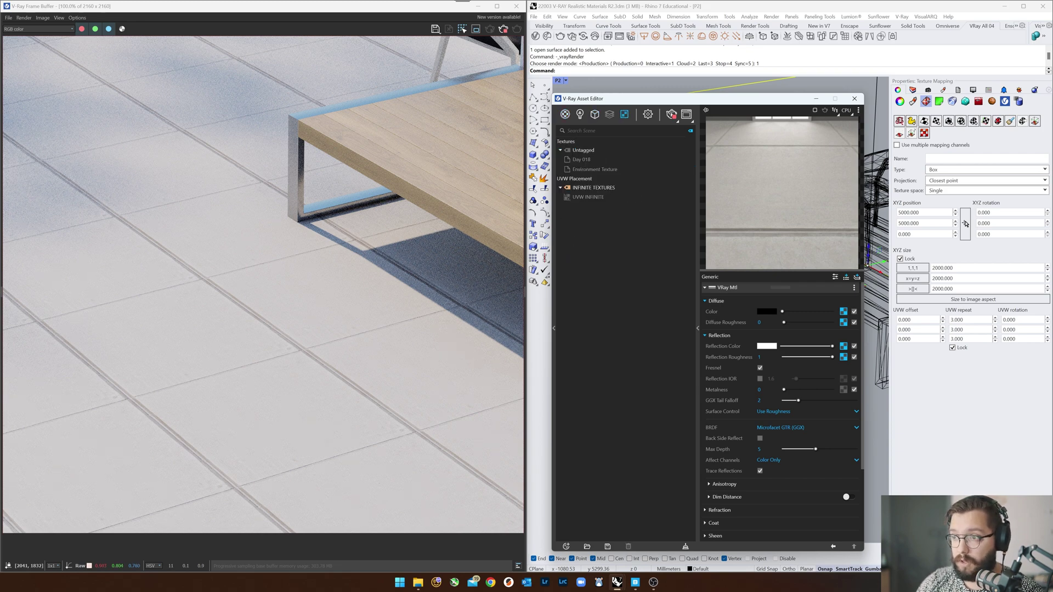
click(589, 198)
drag(721, 103, 648, 67)
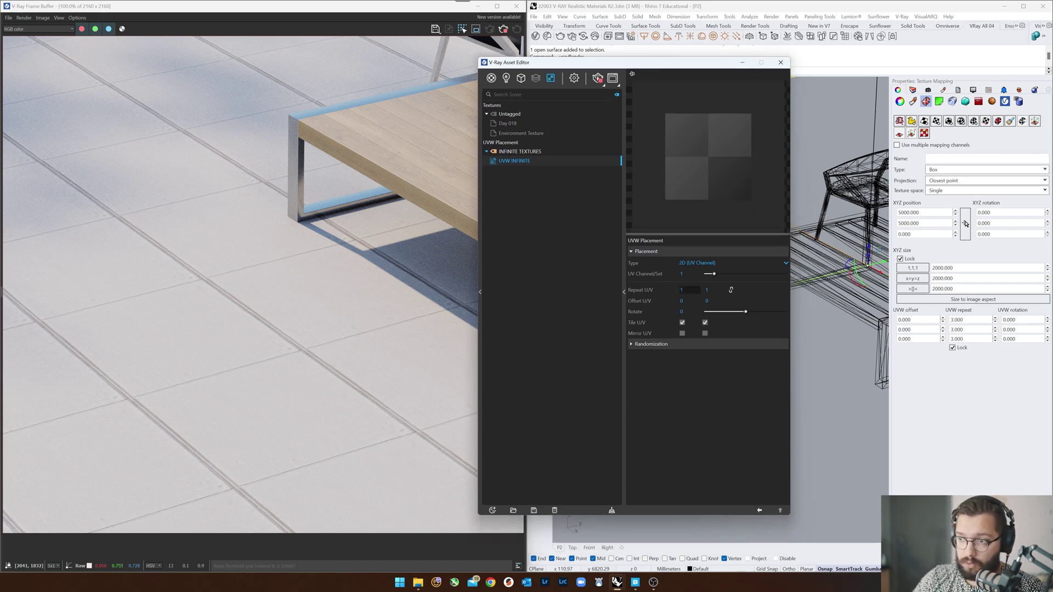
Step: Link the U and V repeat of UVW INFINITE and set it to 2
click(731, 290)
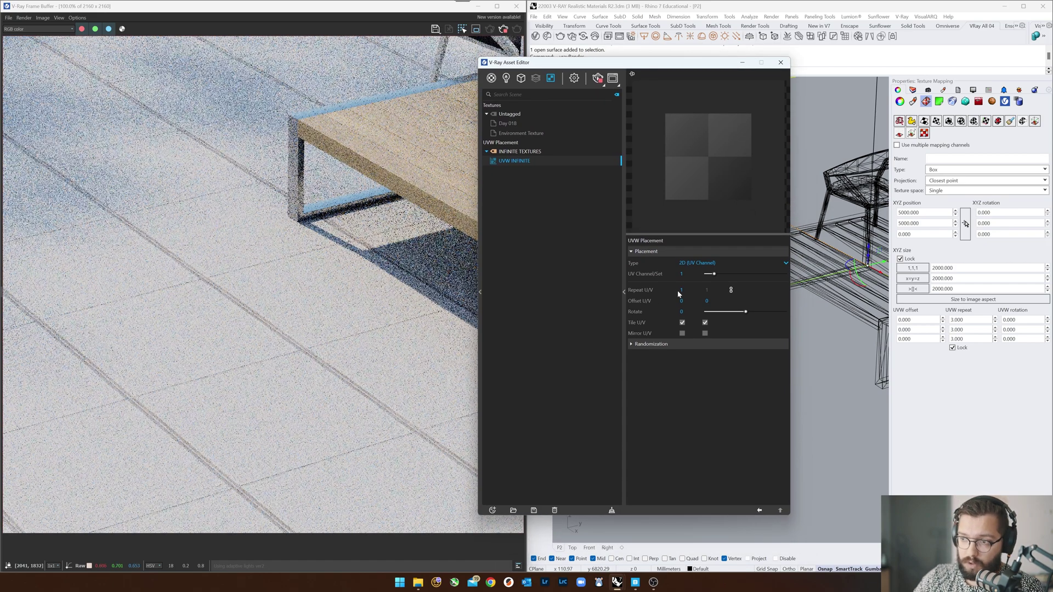
click(678, 290)
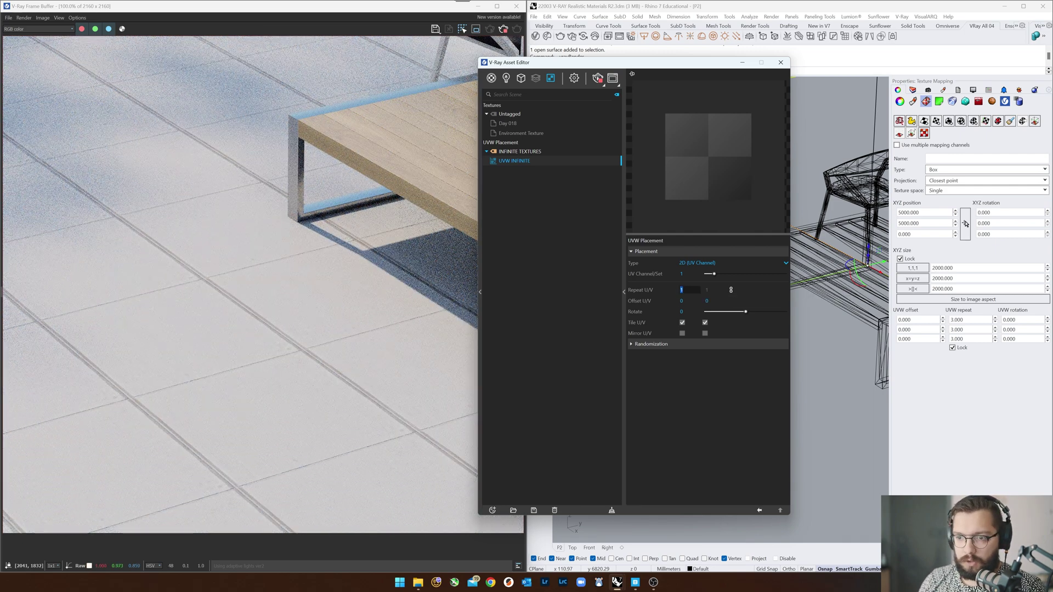
text(2)
key(Return)
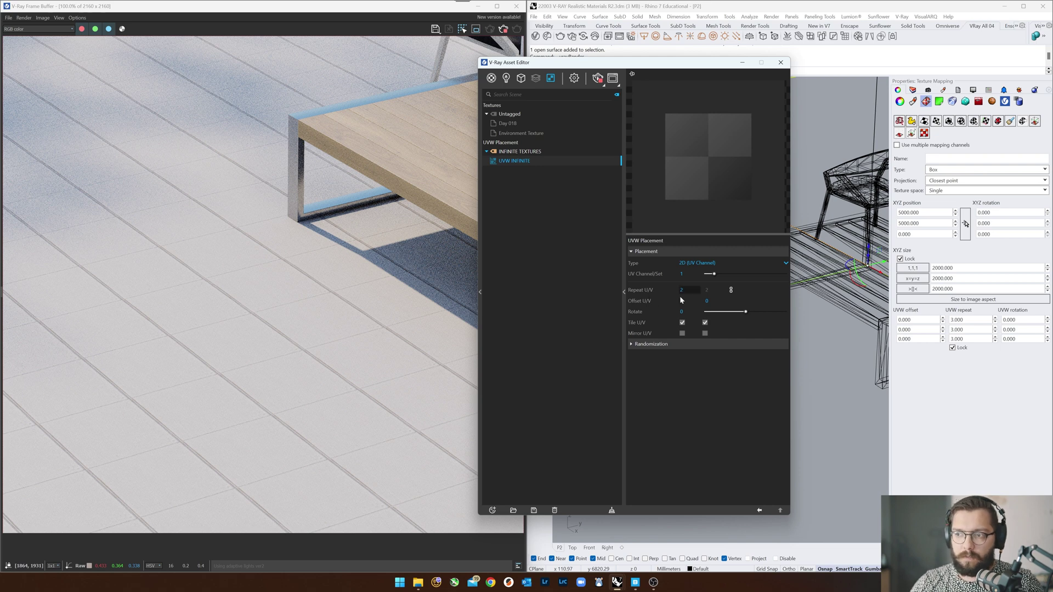
Step: Check the Normal, Albedo, AO and Roughness maps for their shared UVW INFINITE placement source
click(492, 78)
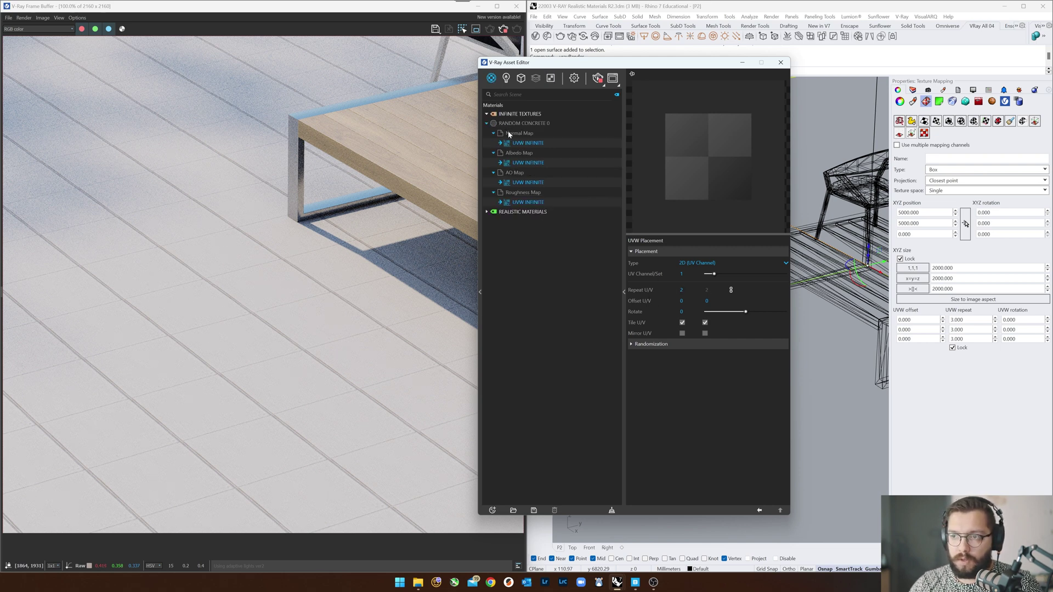
click(519, 134)
click(520, 153)
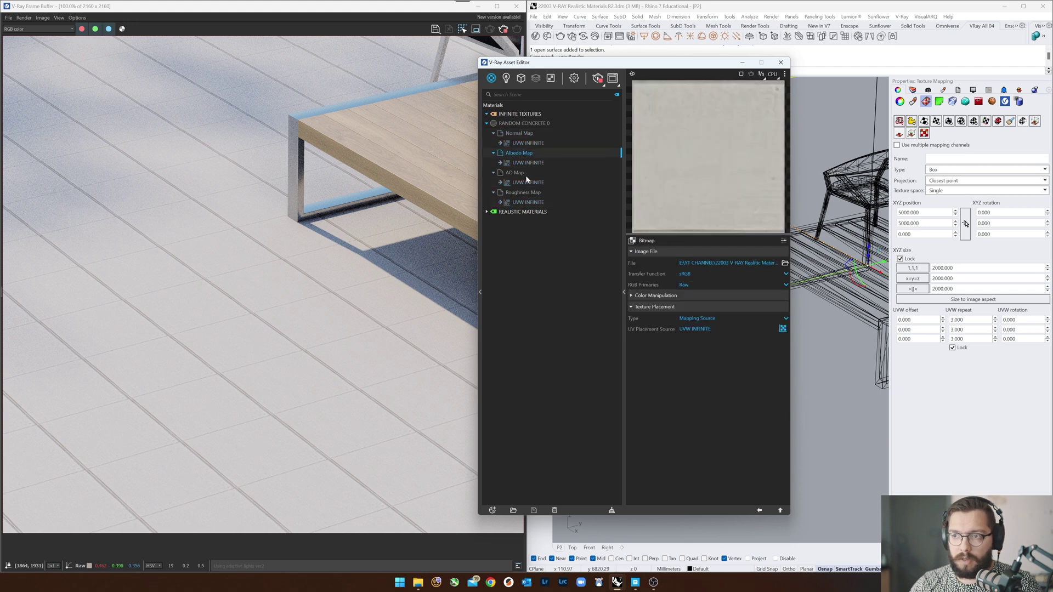
click(519, 174)
click(527, 193)
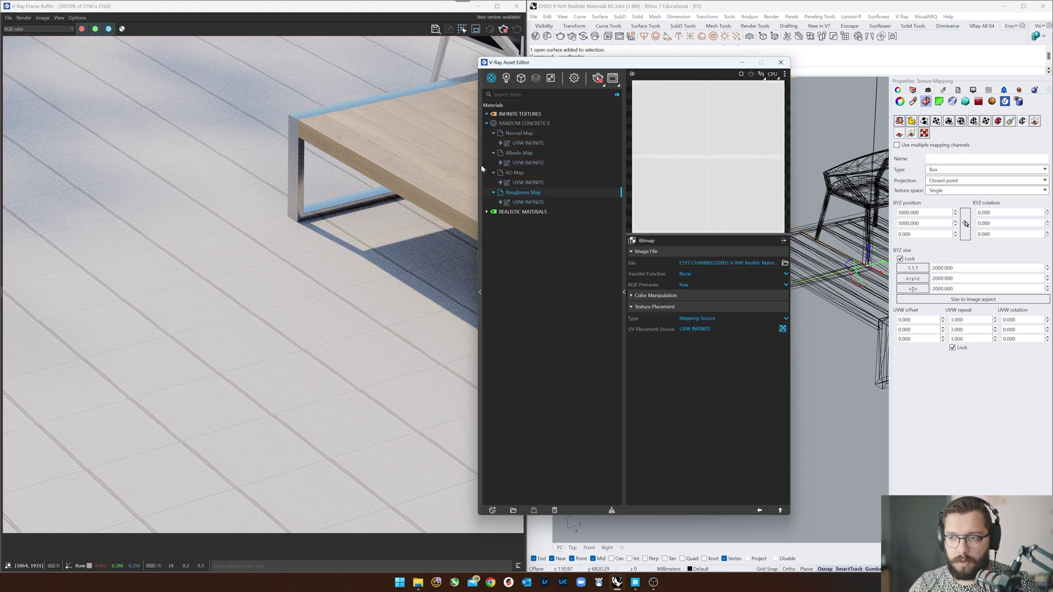
Step: Enable Stochastic tiling in the randomization settings of UVW INFINITE
click(551, 78)
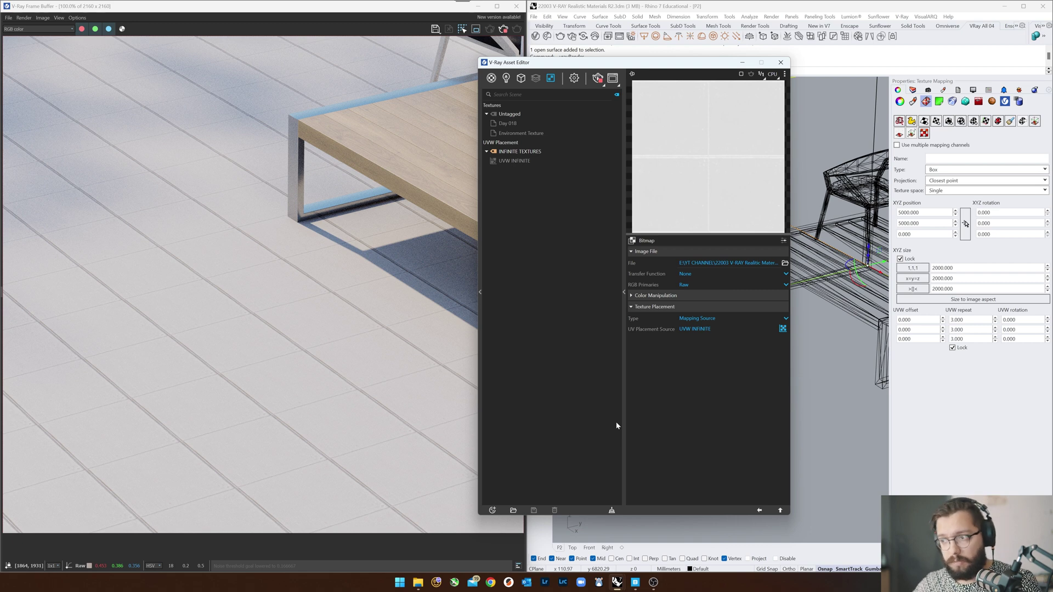
click(521, 161)
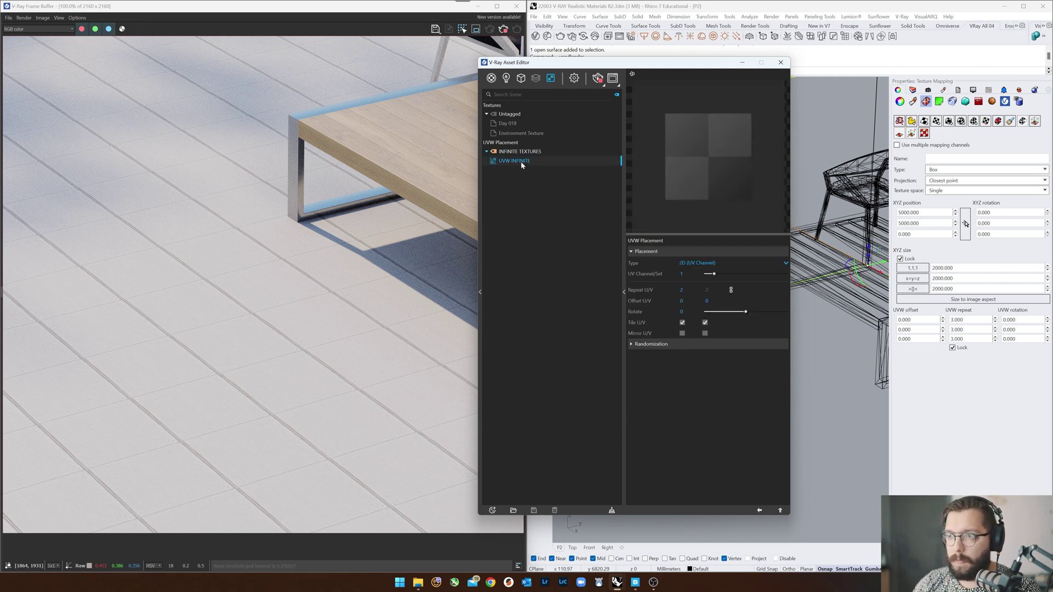
click(636, 344)
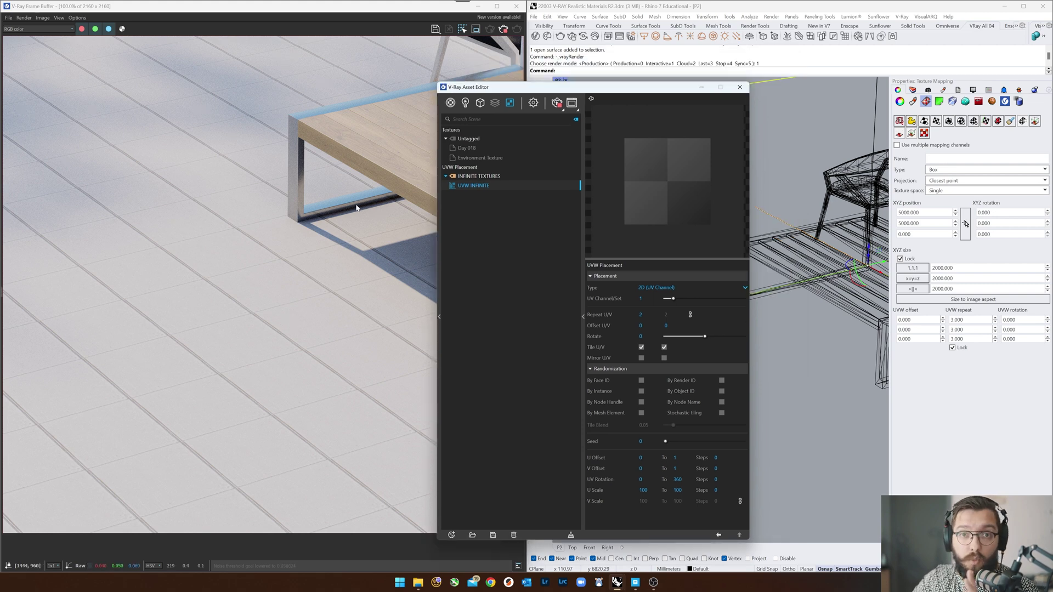
click(721, 413)
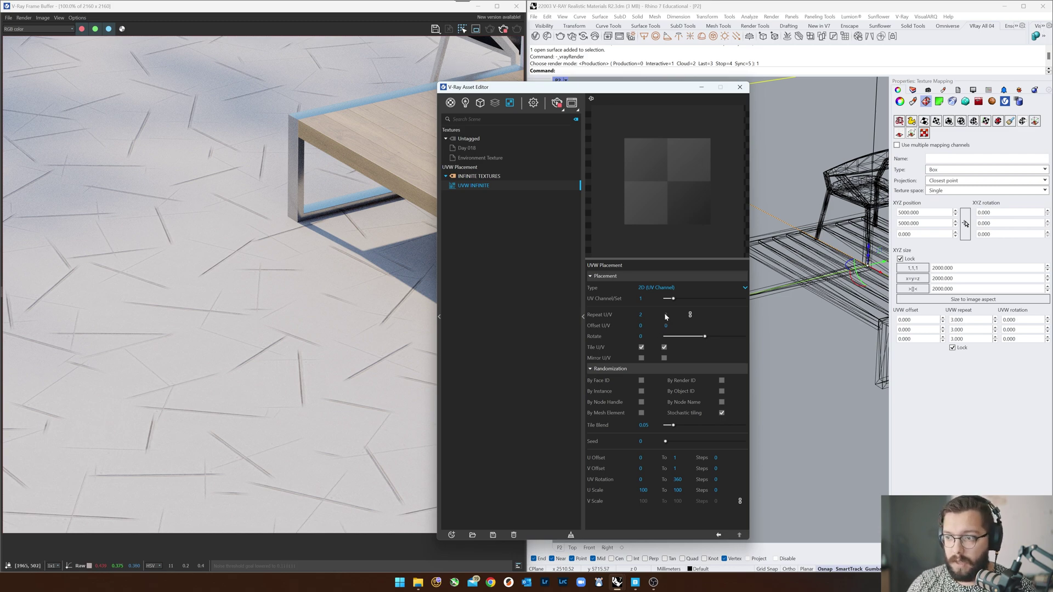
Step: Try a linked U/V repeat of 1 on UVW INFINITE
click(645, 314)
text(1)
key(Return)
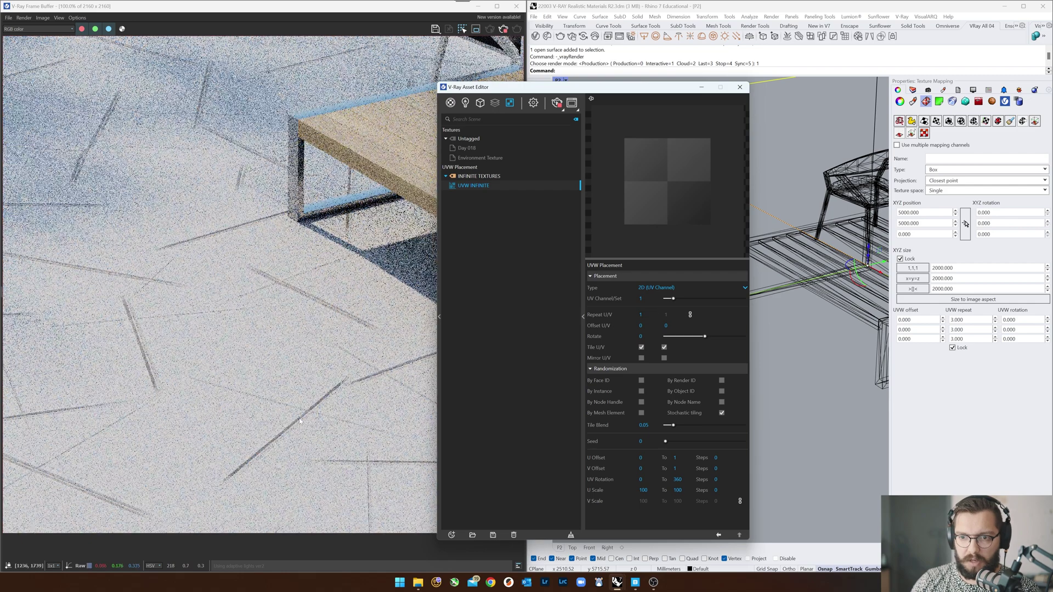
Step: Set the linked U/V repeat of UVW INFINITE to 4 and examine the randomized pattern over the wider floor in the render
click(645, 314)
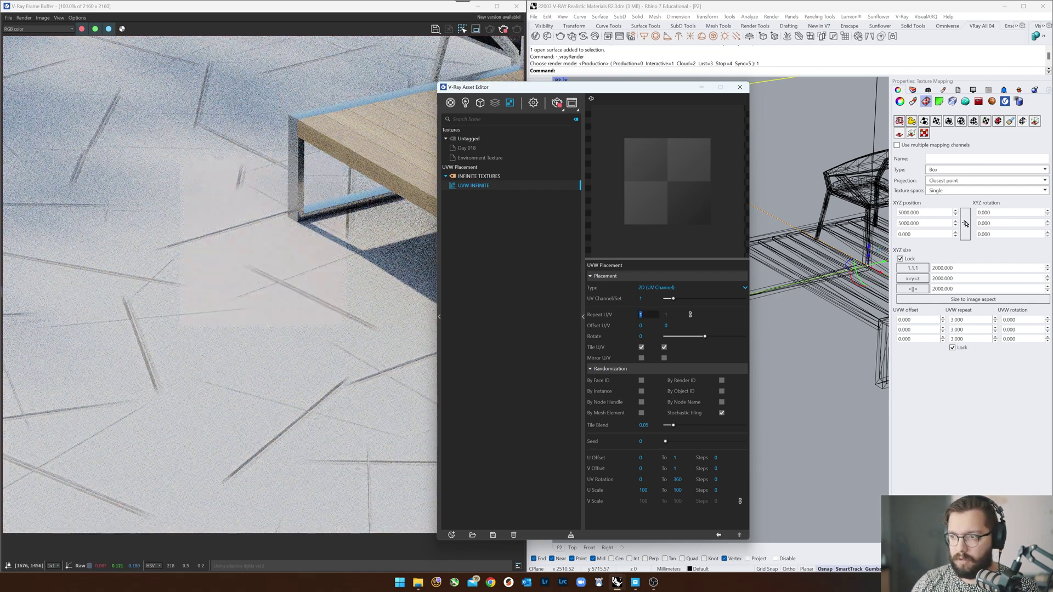
text(4)
key(Return)
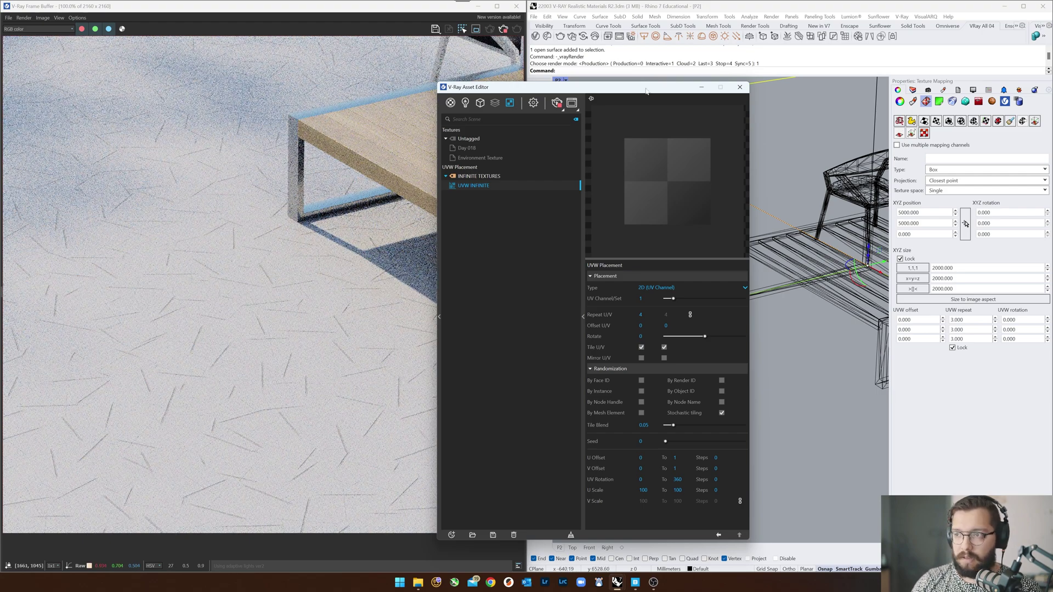
drag(637, 86, 412, 362)
scroll(670, 292, down, 5)
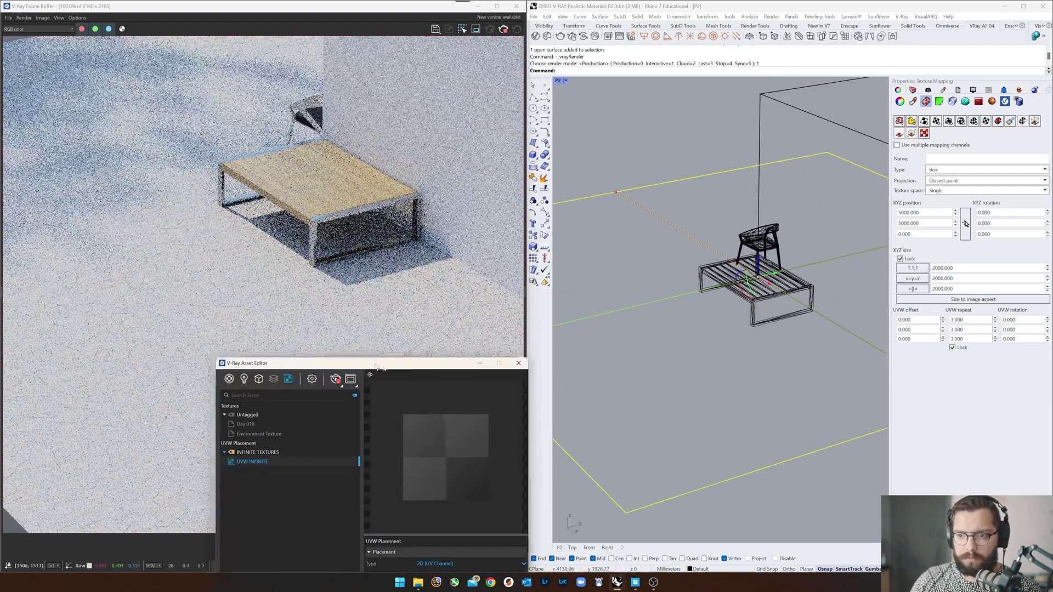
drag(395, 363, 610, 408)
scroll(287, 316, down, 3)
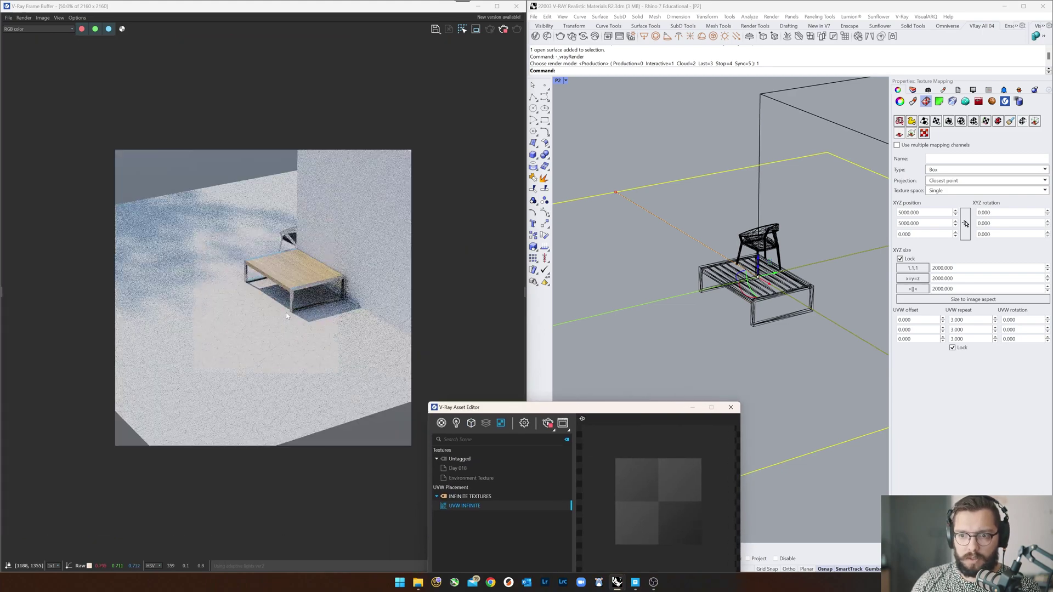
scroll(265, 316, up, 3)
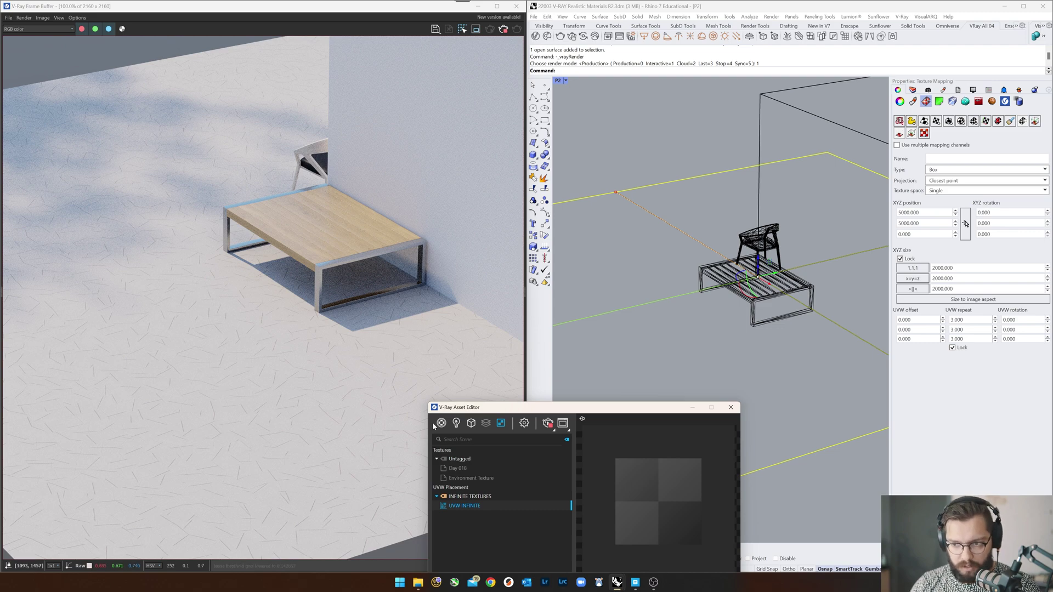
Step: Turn Stochastic tiling off and back on in UVW INFINITE to compare the floor with and without it
drag(465, 410, 368, 66)
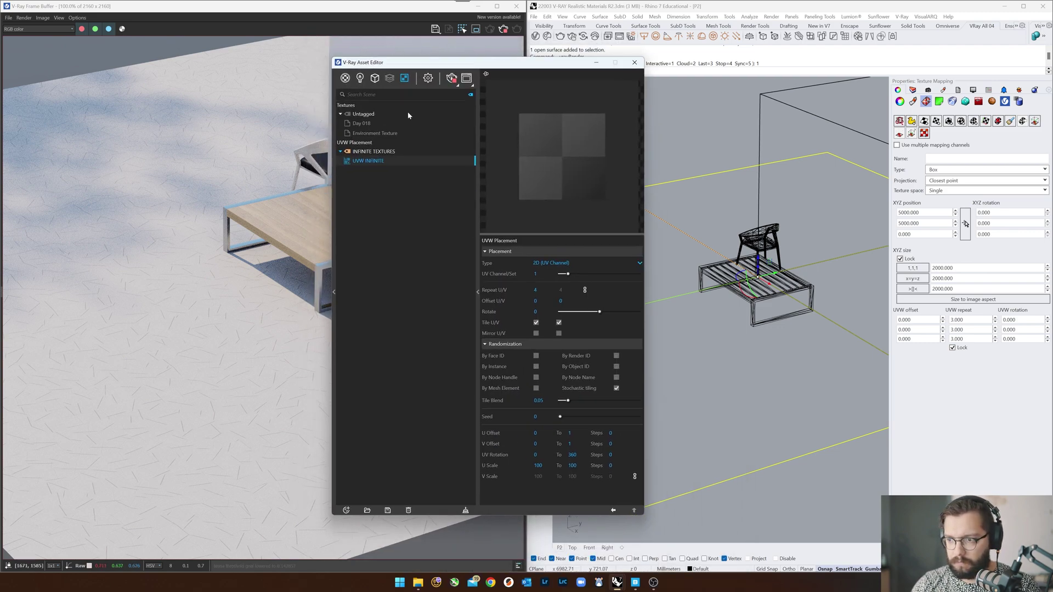
click(617, 389)
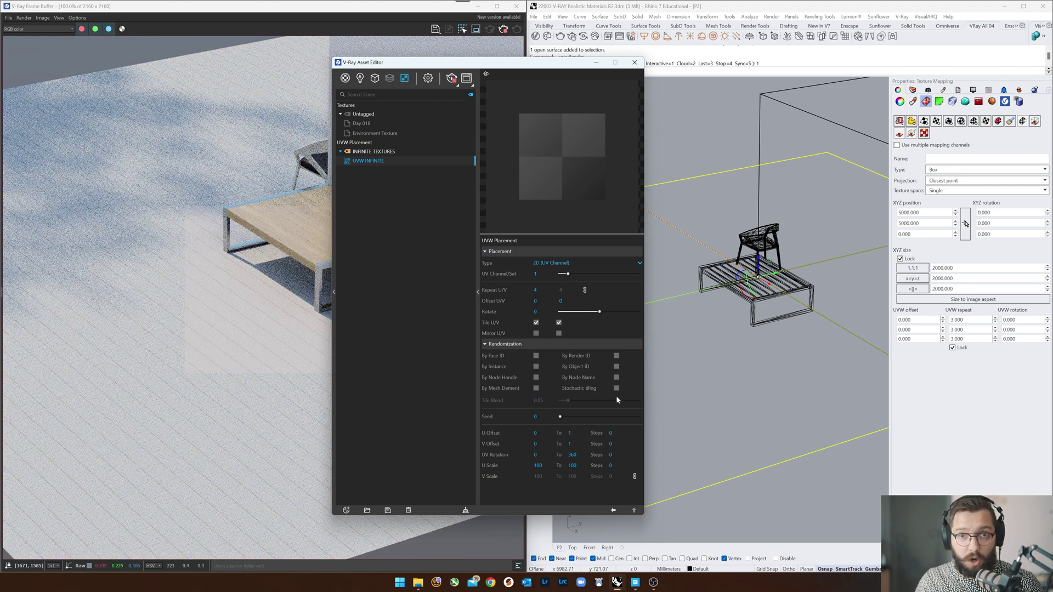
click(617, 389)
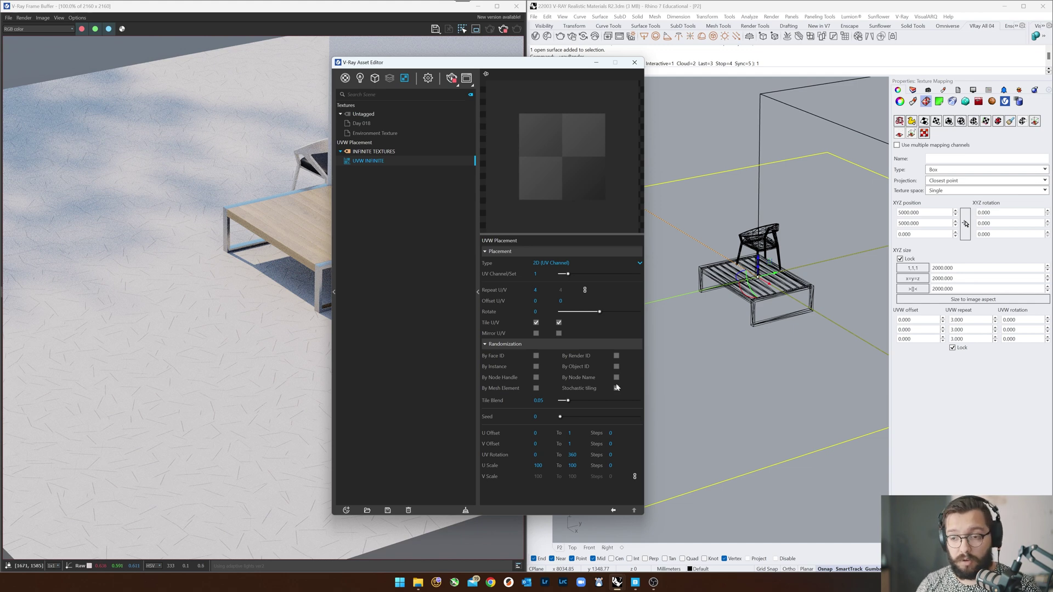
Step: Stop the interactive render and create a new Generic V-Ray material
drag(524, 70, 690, 82)
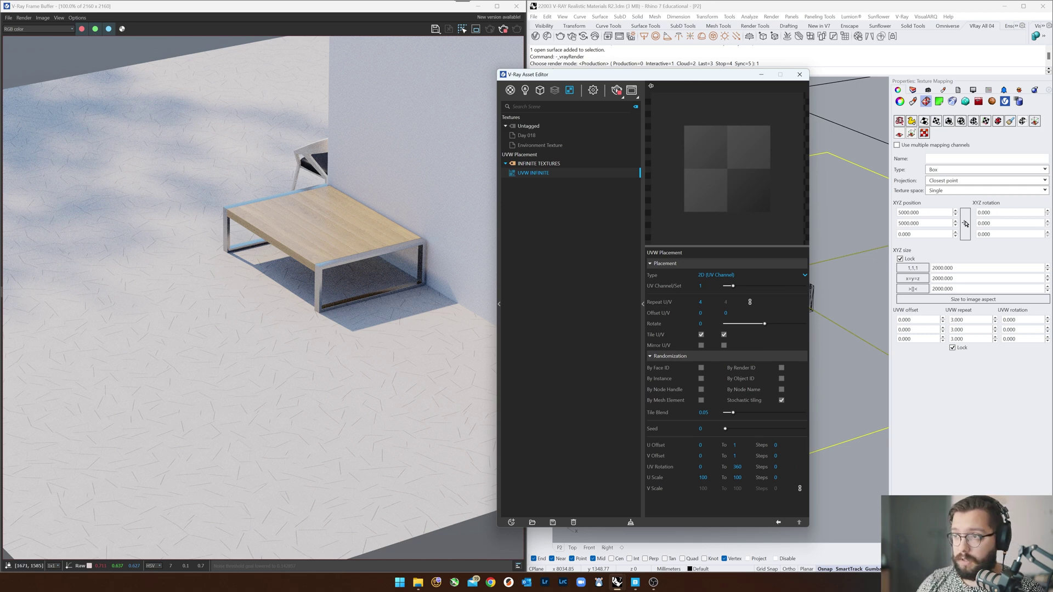
click(617, 90)
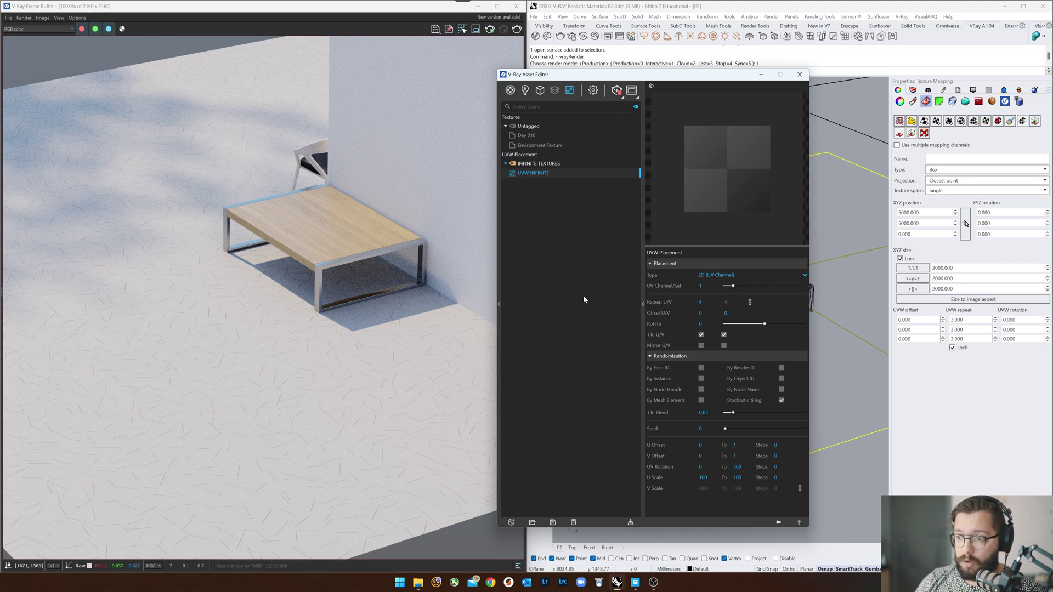
click(511, 90)
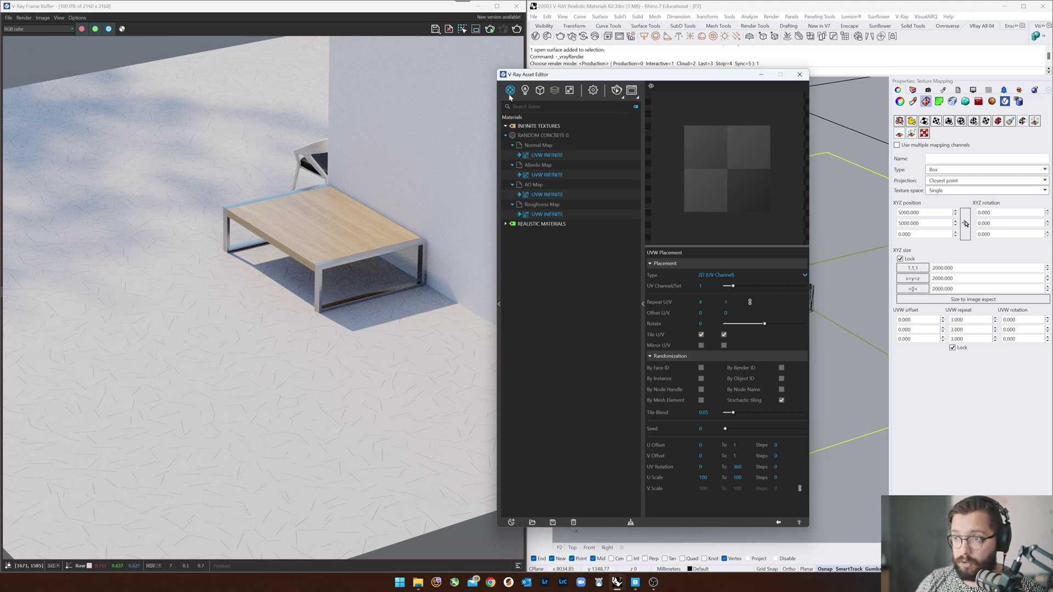
click(511, 522)
mouse_move(521, 514)
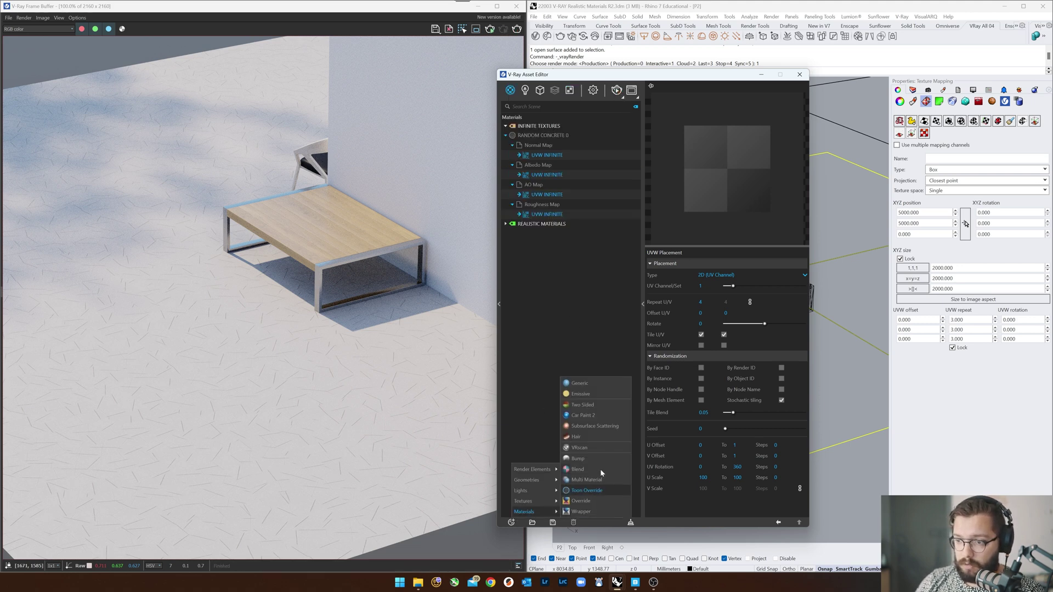
click(583, 384)
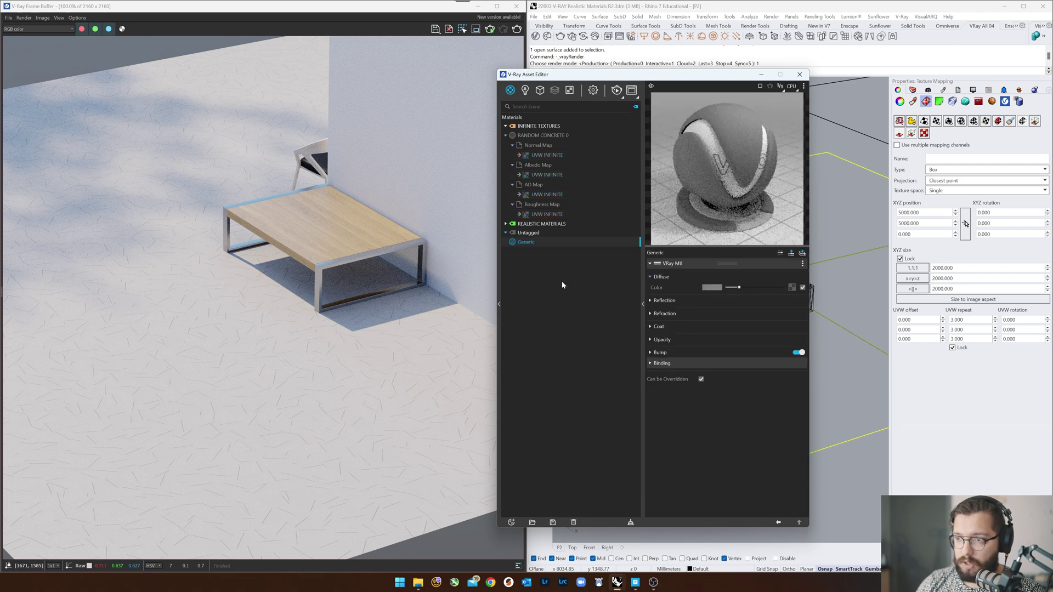
Step: Tag the new Generic material as INFINITE TEXTURES and collapse the random concrete material's map tree
right_click(523, 242)
mouse_move(558, 345)
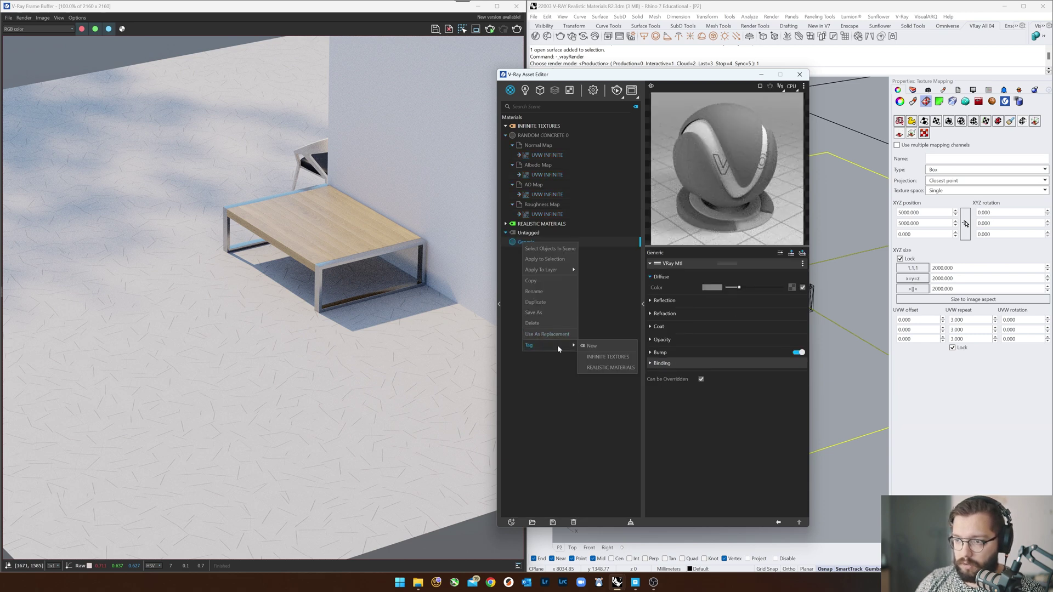
click(627, 361)
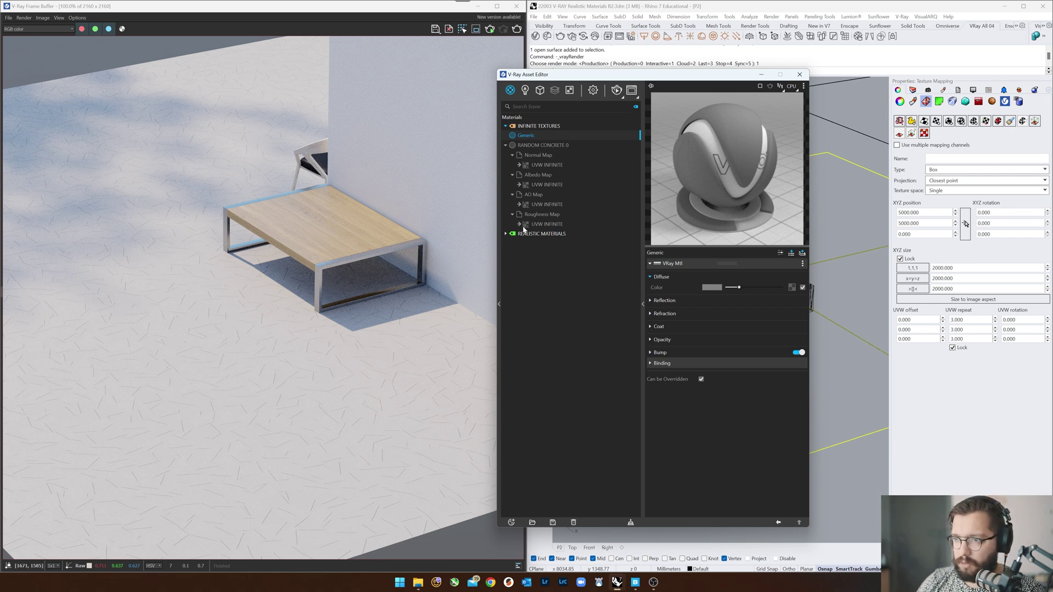
click(510, 146)
click(506, 145)
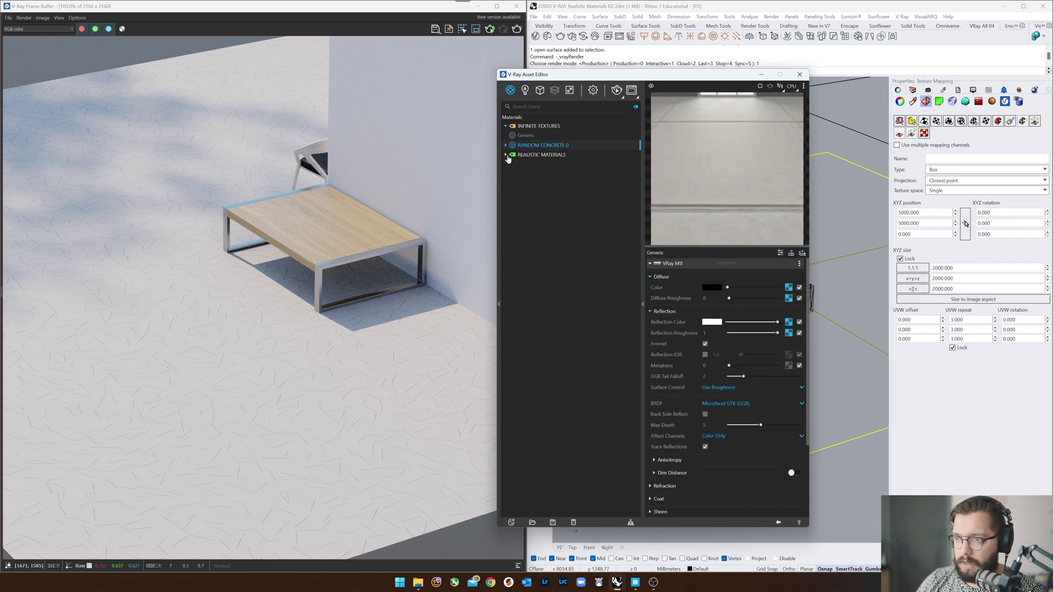
Step: Rename the new Generic material as RANDOM CONCRETE 1
click(528, 136)
key(ctrl+a)
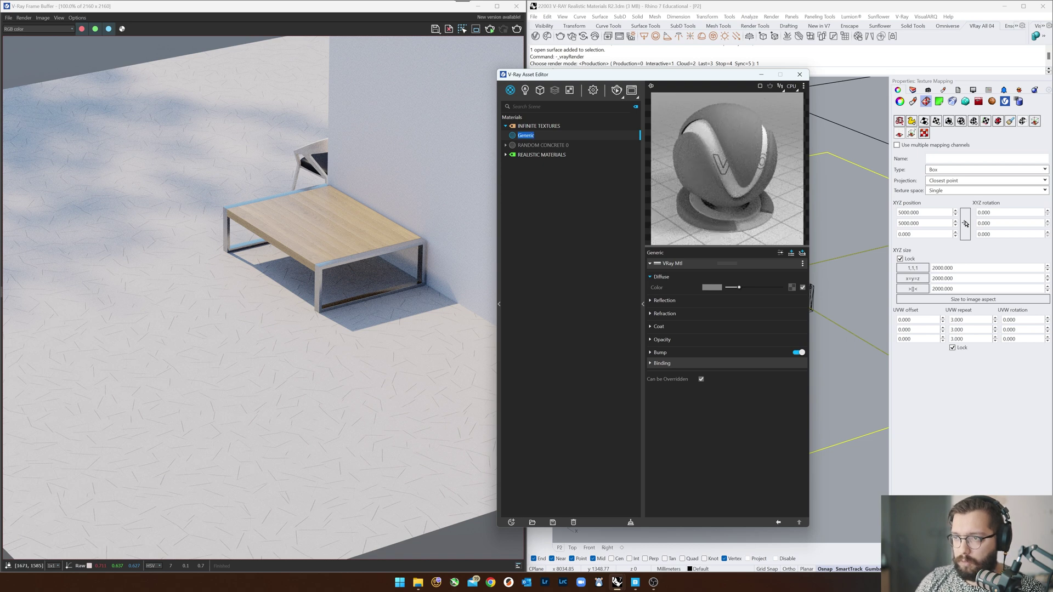
key(Caps_Lock)
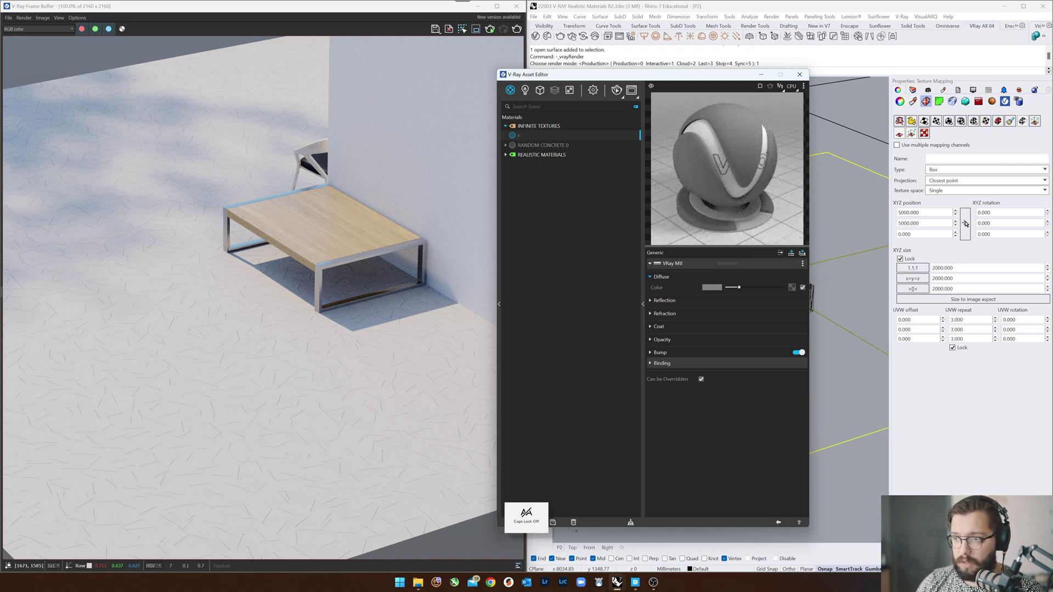
text(ANDO)
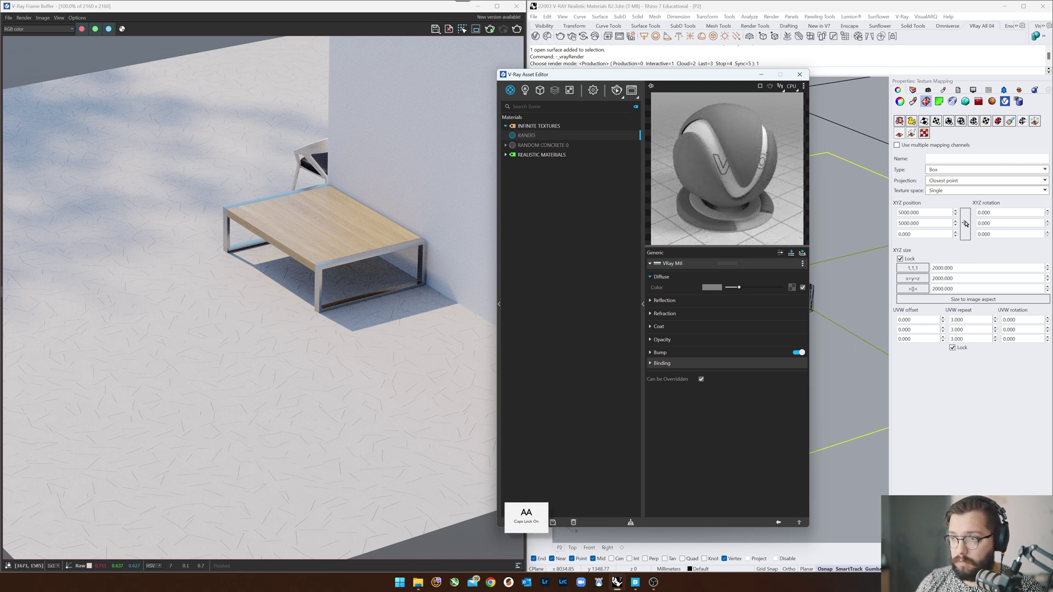
text(M CONC)
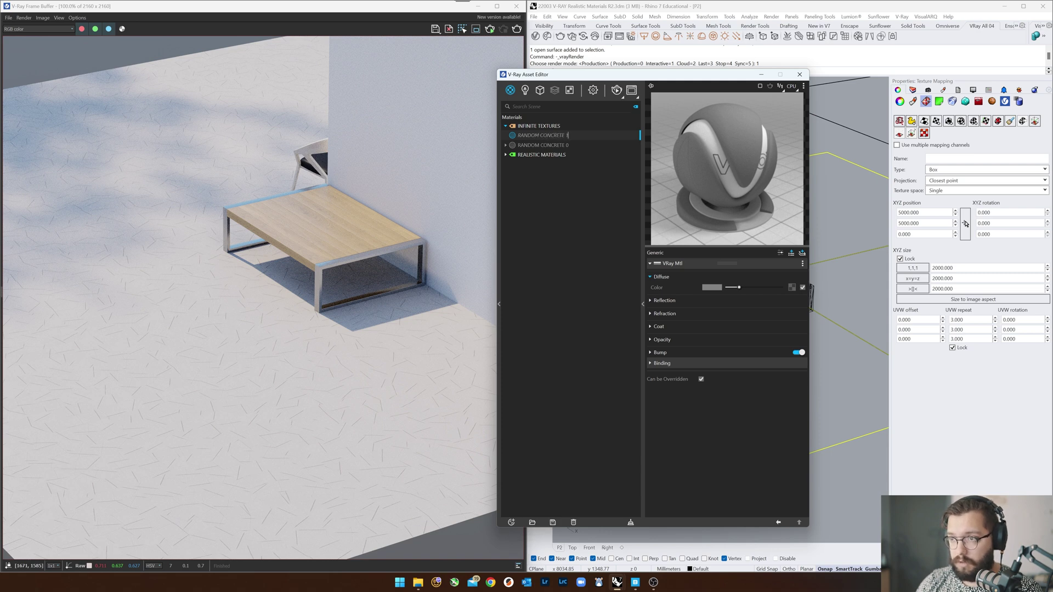
text(RETE 1)
key(Return)
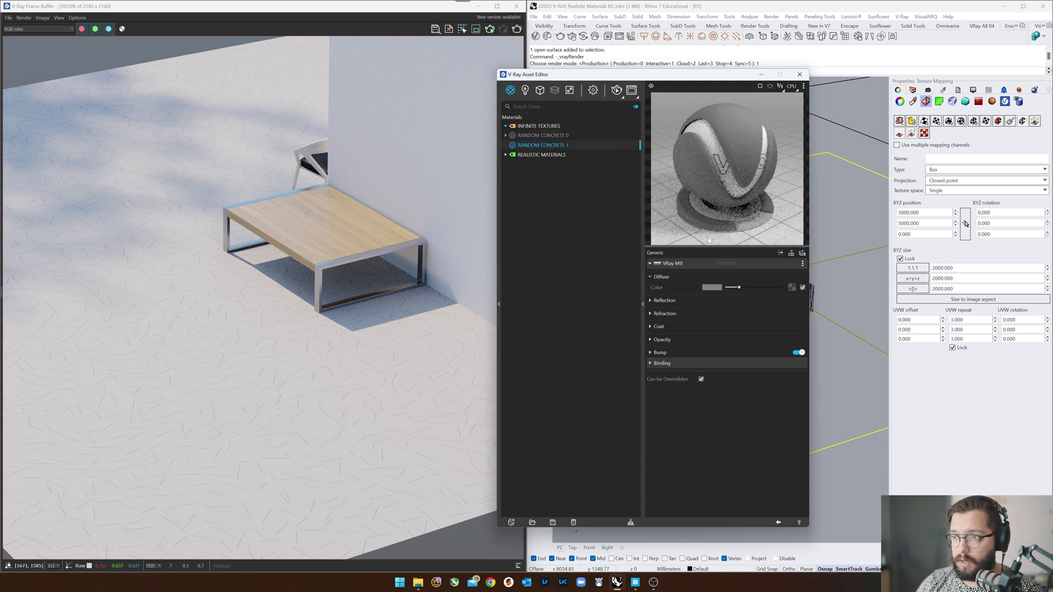
Step: Use the Floor preview scene for RANDOM CONCRETE 1 and set its bump mode to Normal Map
click(804, 86)
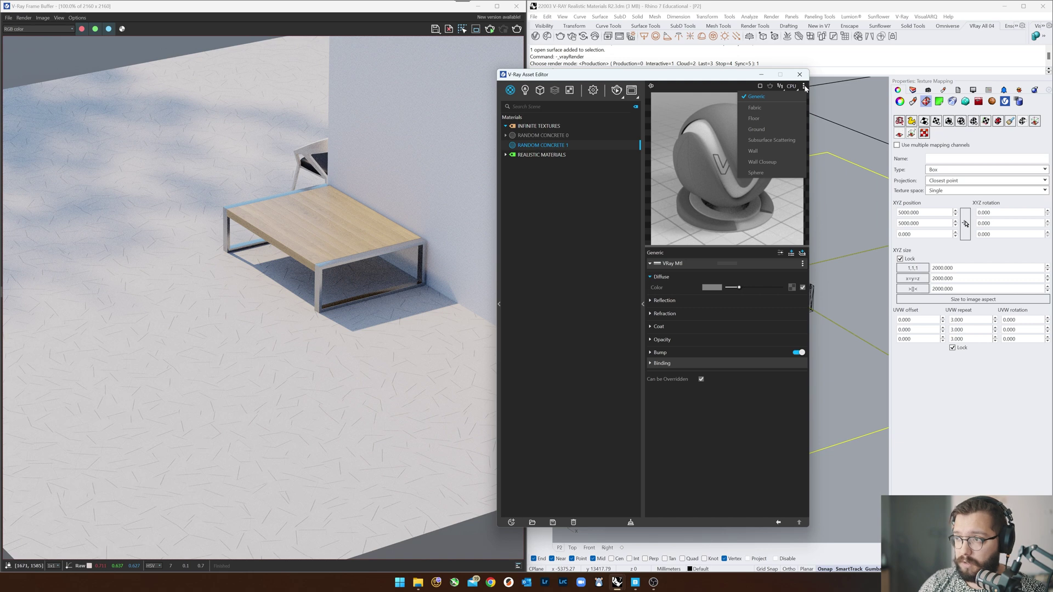
click(755, 119)
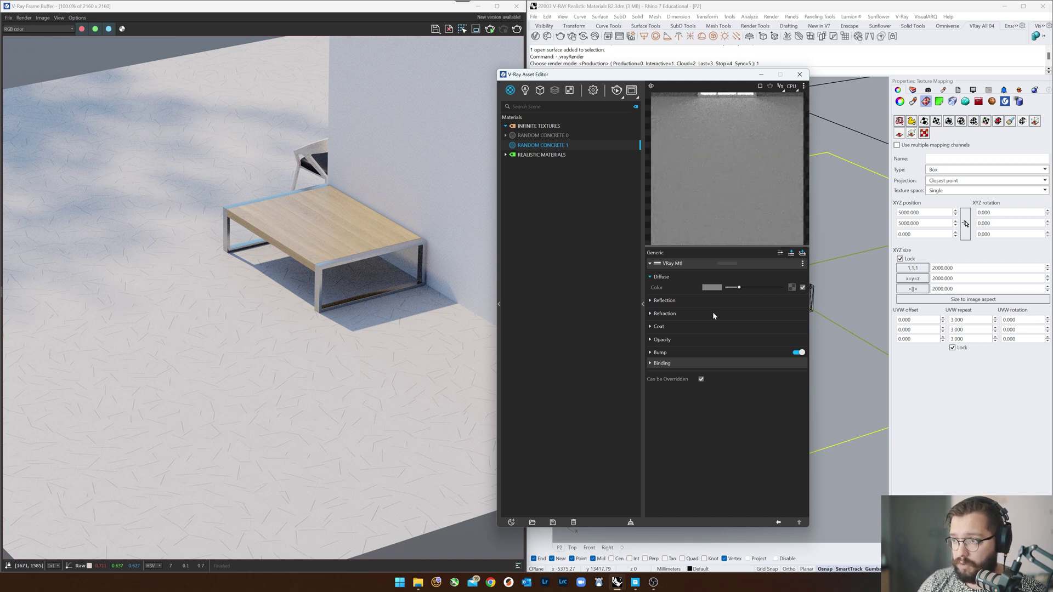
click(686, 354)
click(713, 364)
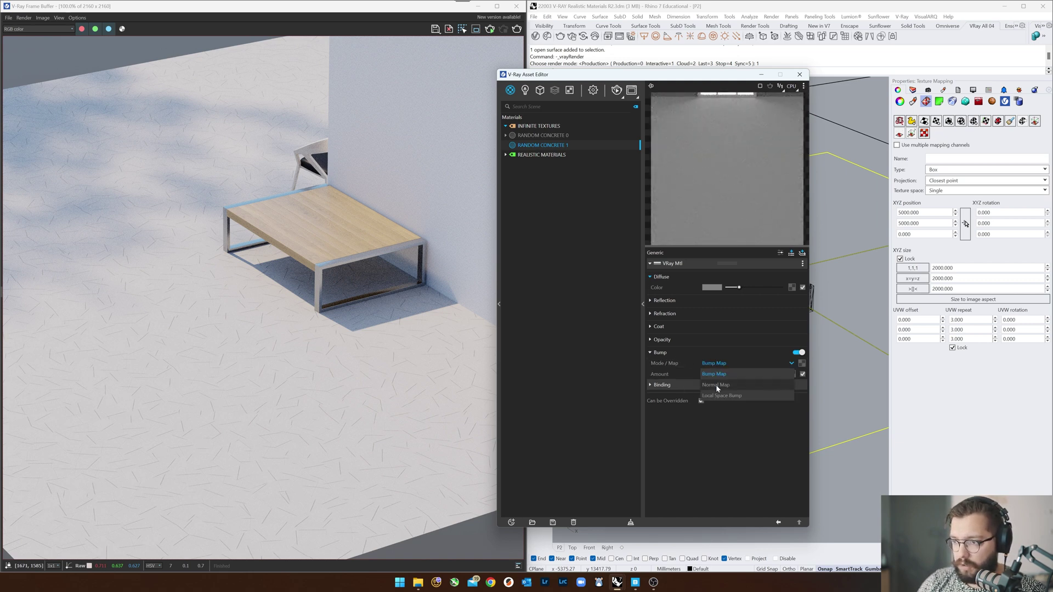
click(716, 384)
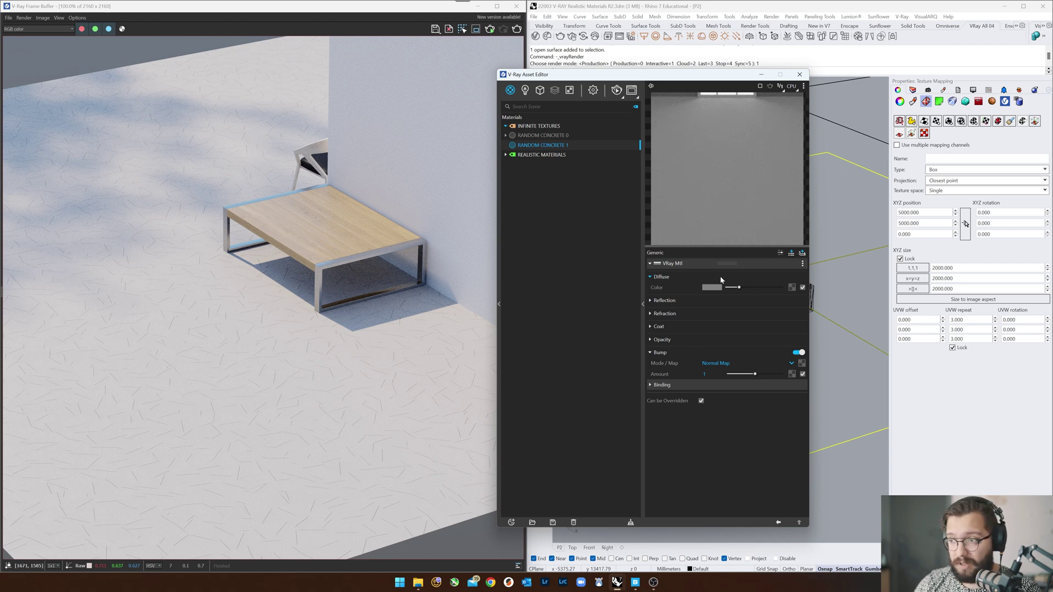
Step: Show the material's advanced settings, set Surface Control to Use Roughness and make the Reflection Color fully white
click(781, 253)
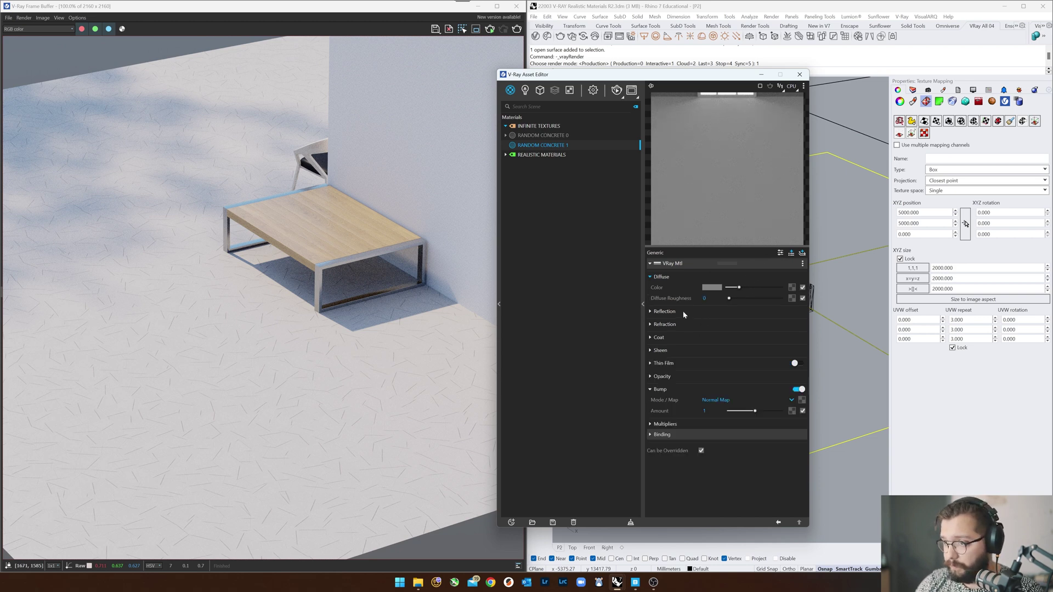
click(665, 311)
click(728, 387)
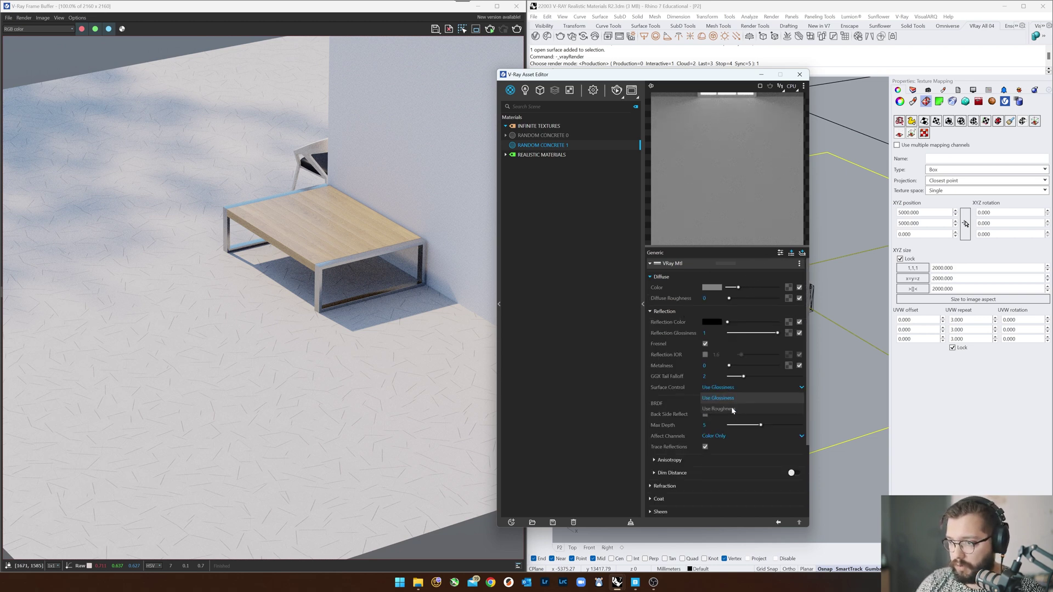
click(734, 409)
drag(740, 324, 779, 323)
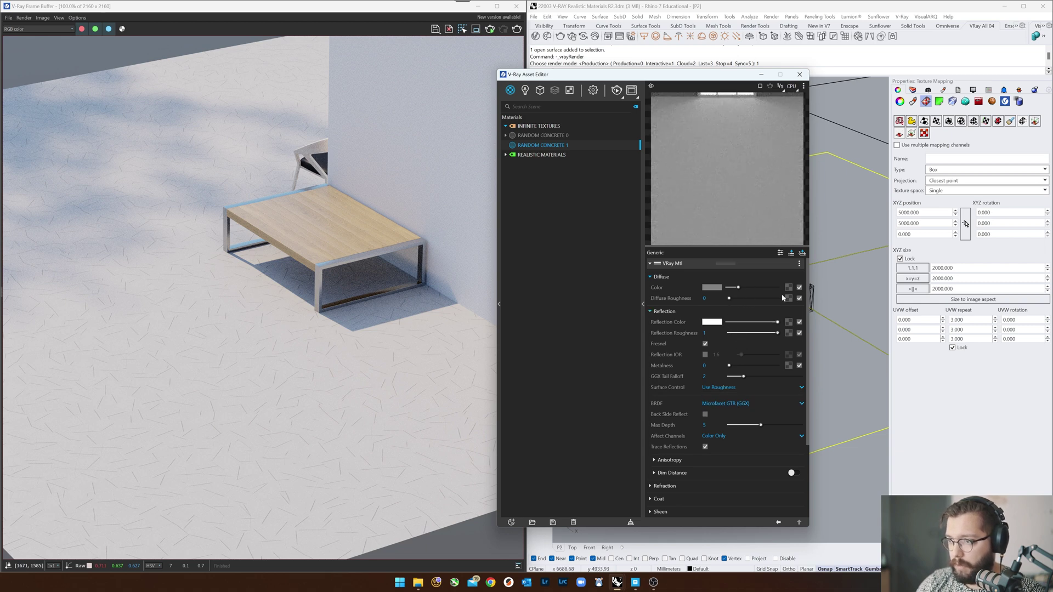
Step: Switch to File Explorer, open the RANDOM CNCRETE 1 texture folder and examine vdcnfcd_Preview.png up close
mouse_move(418, 581)
click(417, 519)
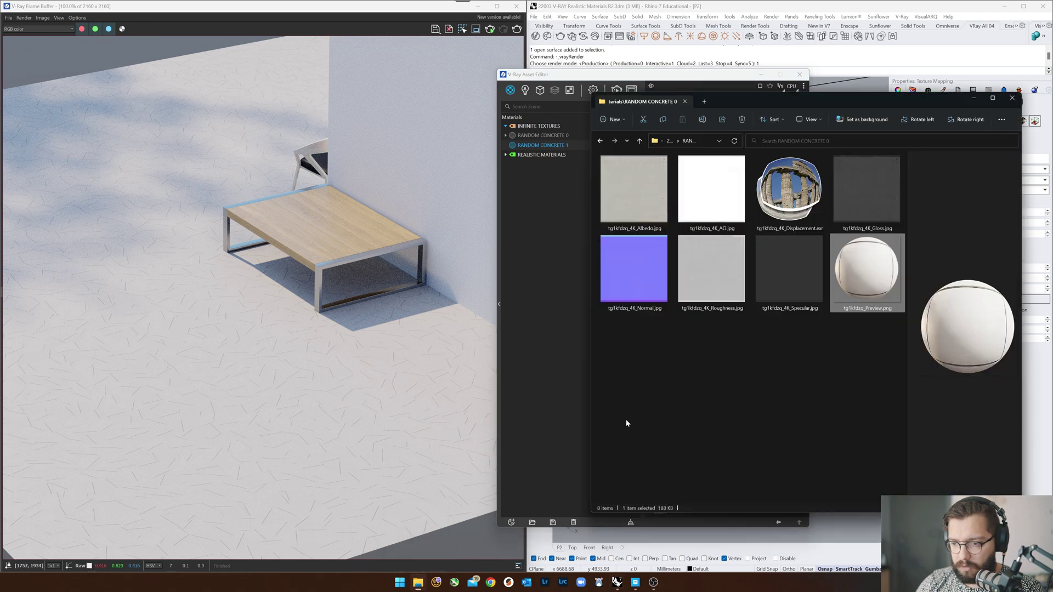
double_click(722, 102)
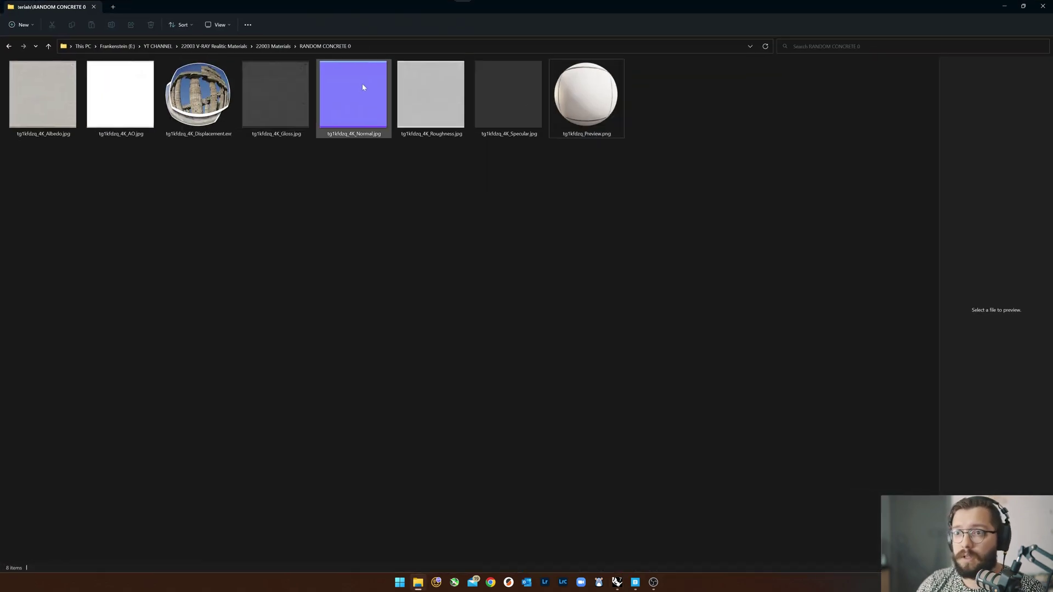
click(283, 46)
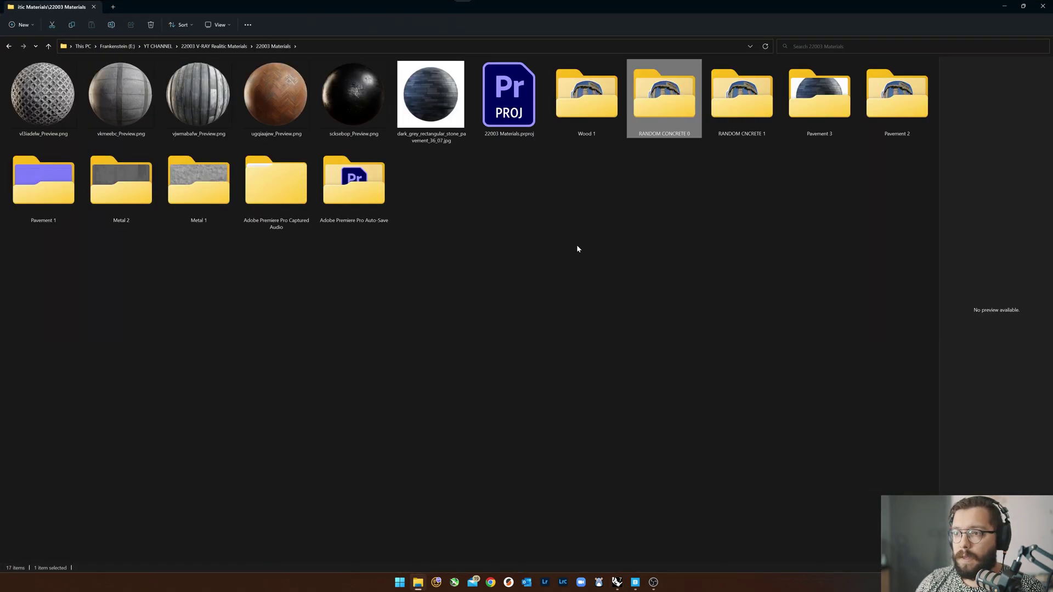
click(729, 116)
double_click(729, 115)
double_click(496, 134)
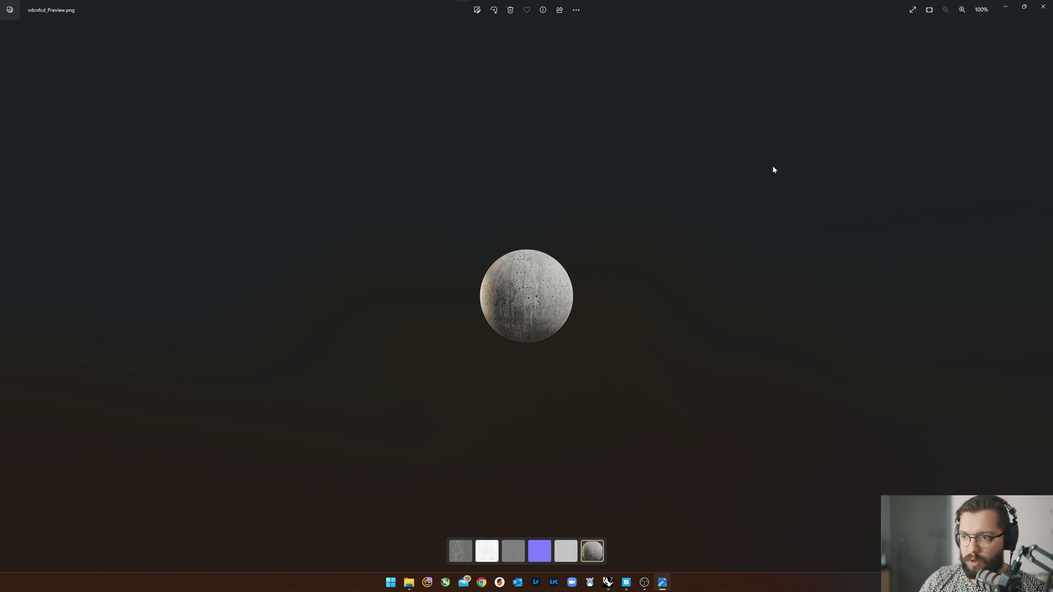
scroll(574, 329, up, 5)
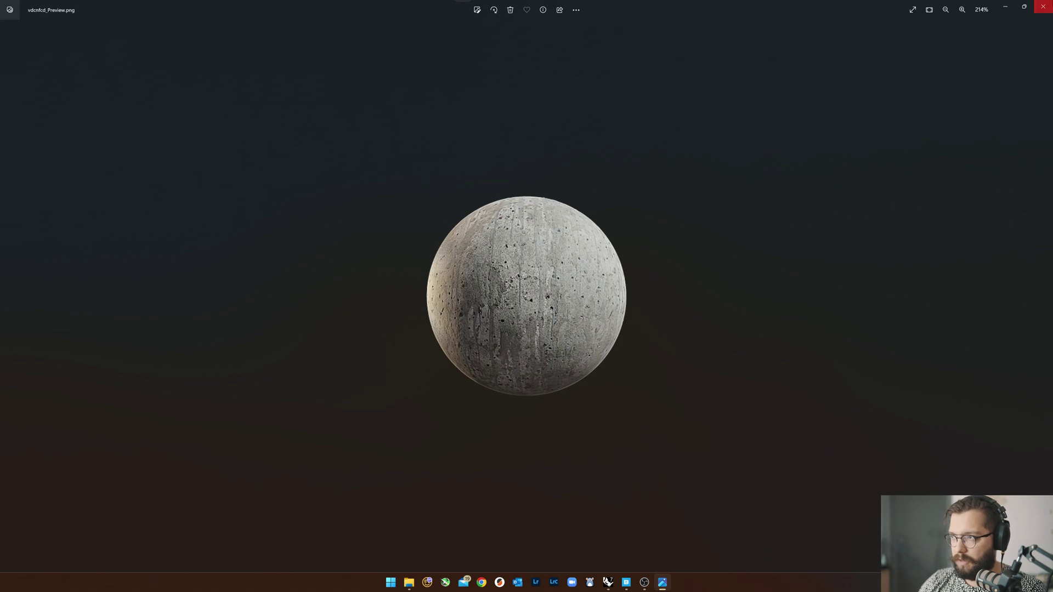
click(1043, 6)
Step: Copy the path of the RANDOM CNCRETE 1 folder and move File Explorer out of the way
click(348, 402)
click(396, 46)
key(ctrl+c)
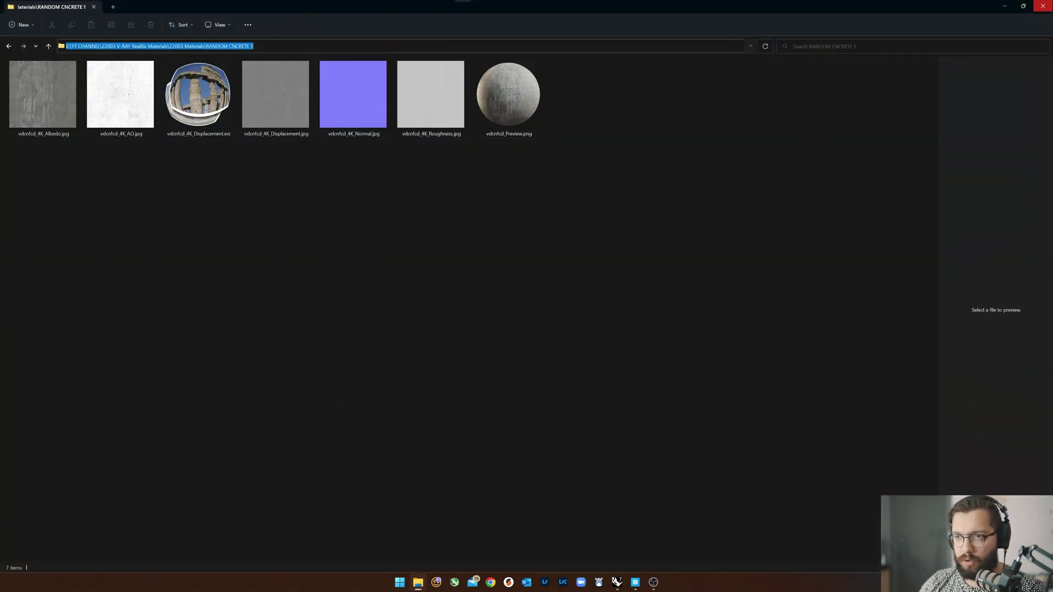
drag(812, 5, 789, 277)
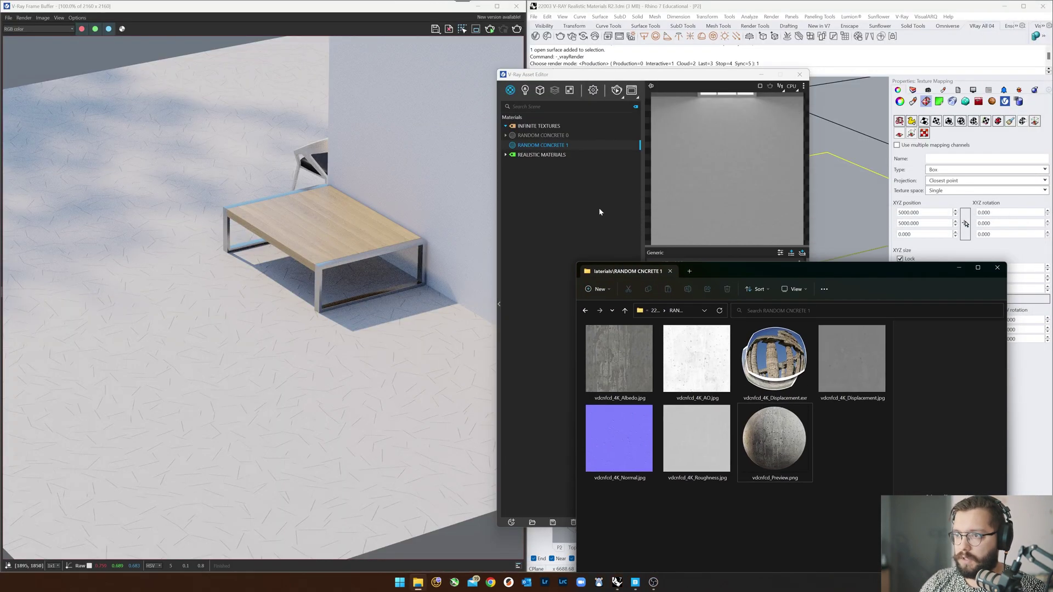
key(super+Down)
Step: Move the V-Ray Asset Editor over the render and set the material's Diffuse Color to black
drag(621, 76, 430, 67)
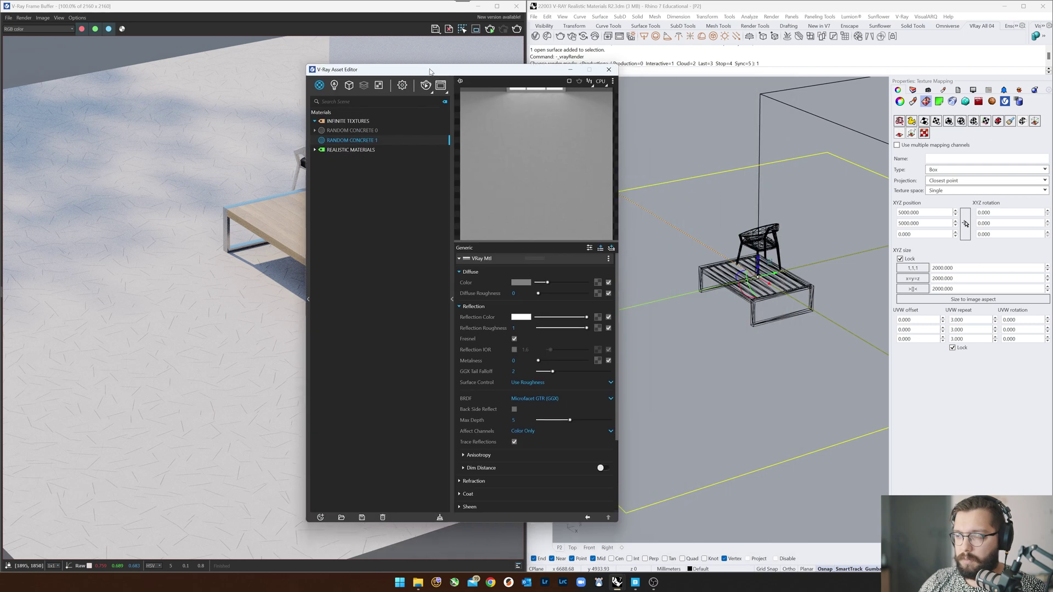
click(597, 290)
drag(547, 281, 536, 280)
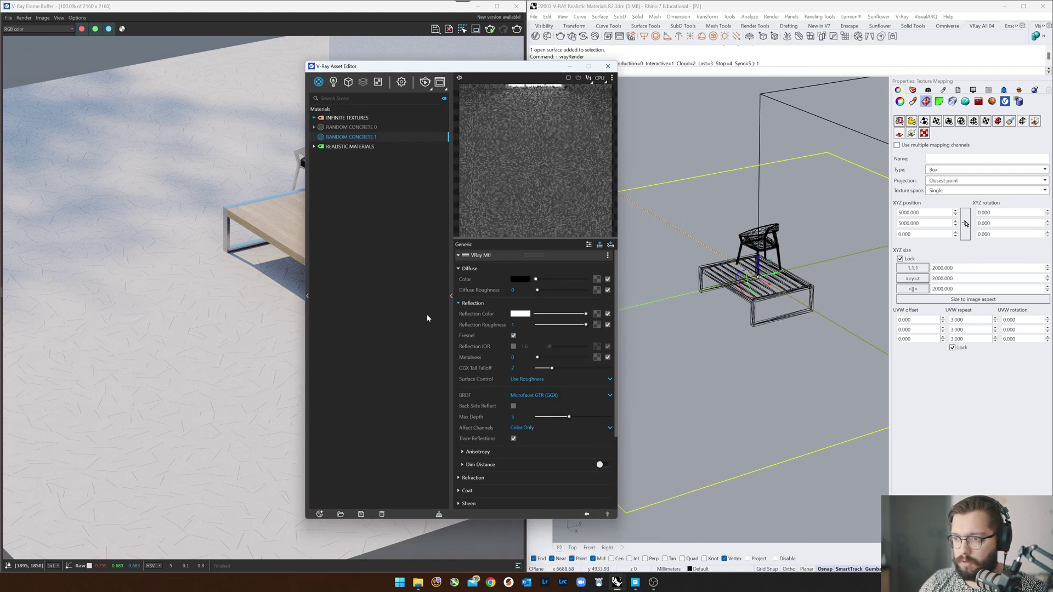
Step: Load vdcnfcd_4K_Roughness.jpg from the copied folder path as a Bitmap in the Diffuse Roughness map slot
click(597, 290)
click(565, 297)
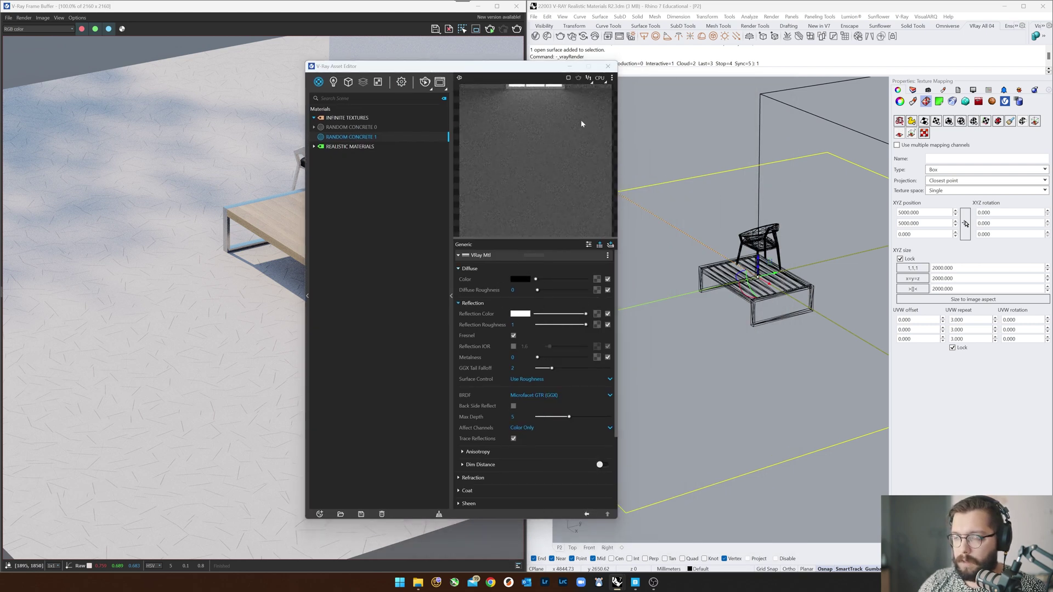
click(647, 95)
key(ctrl+v)
key(Return)
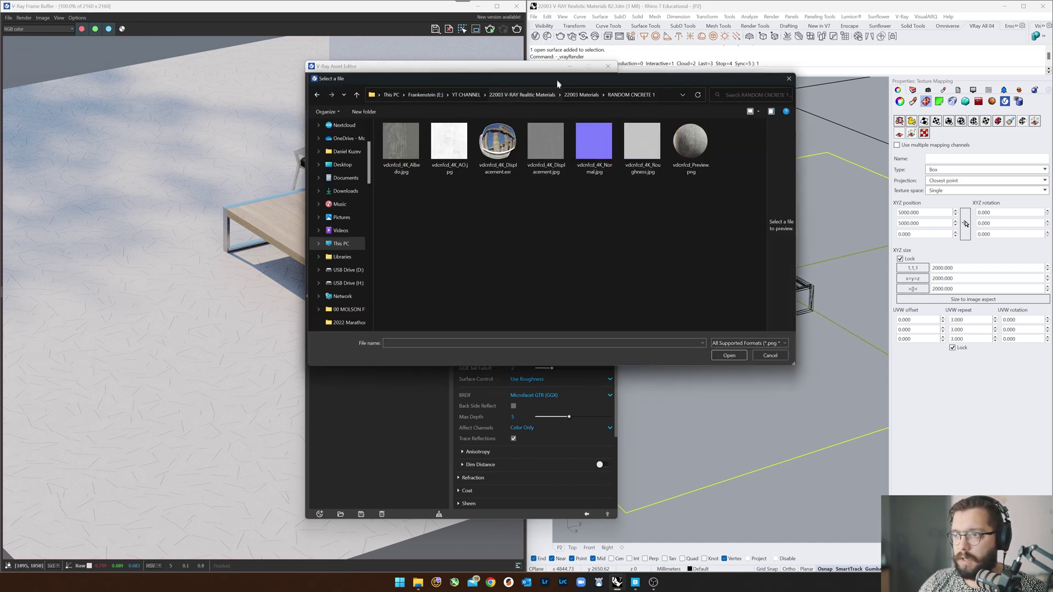
drag(531, 78, 499, 100)
double_click(611, 170)
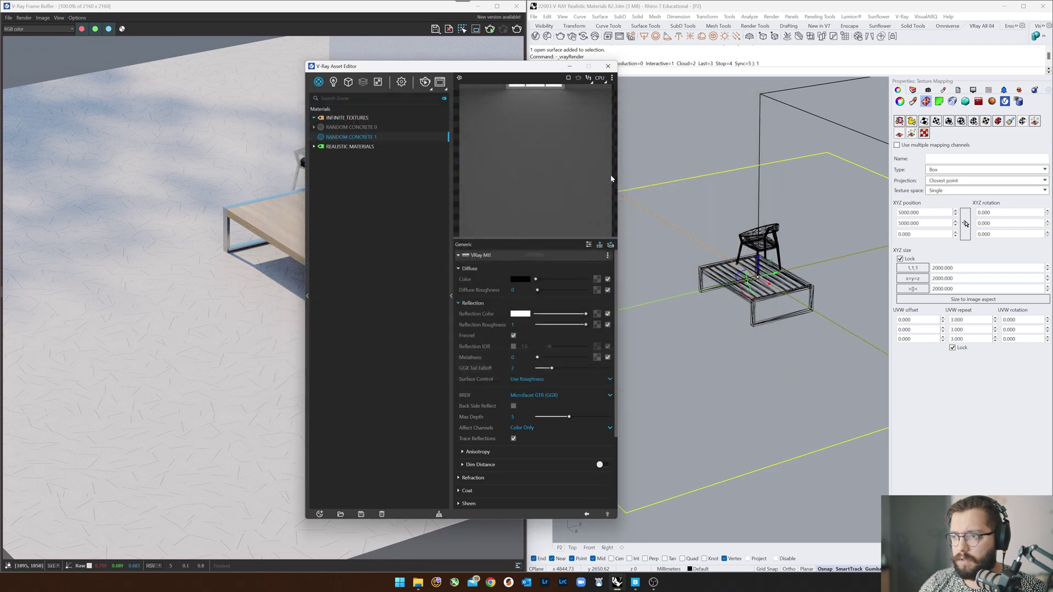
click(589, 516)
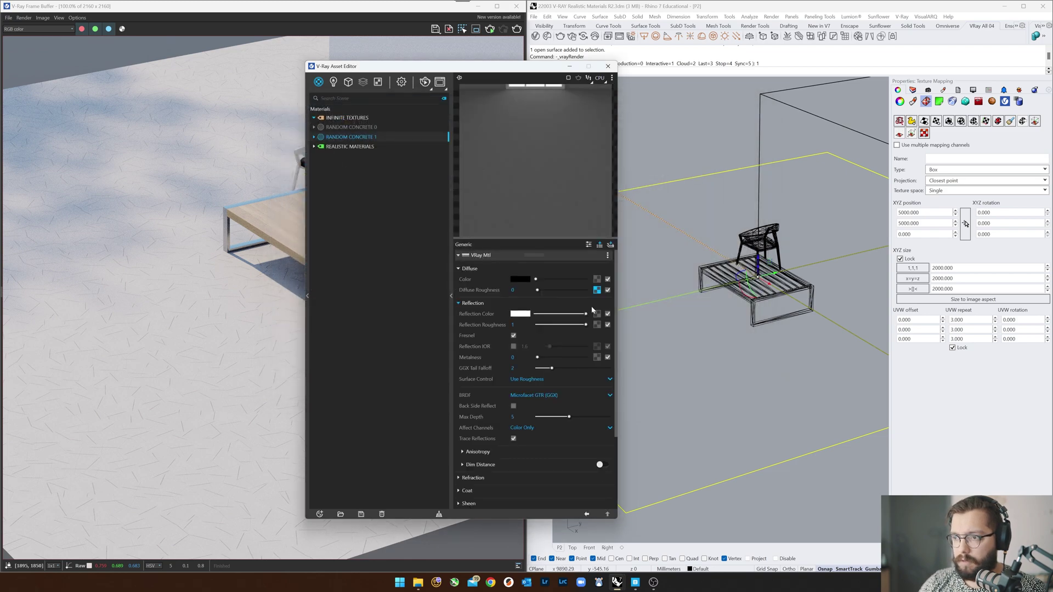
Step: Copy the Diffuse Roughness map and paste it as an instance into Reflection Roughness
right_click(597, 290)
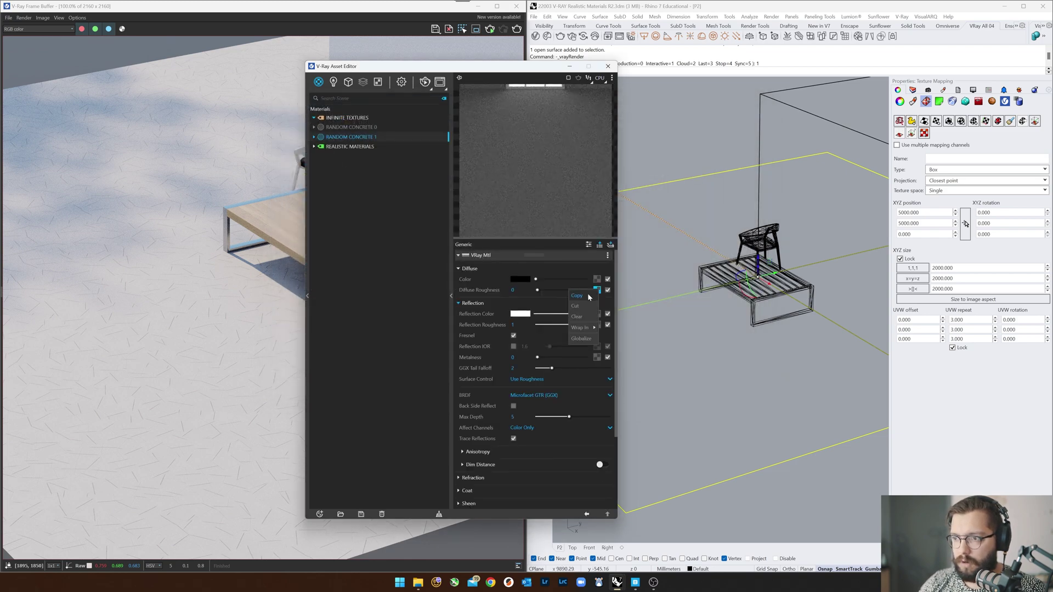
click(588, 293)
right_click(596, 325)
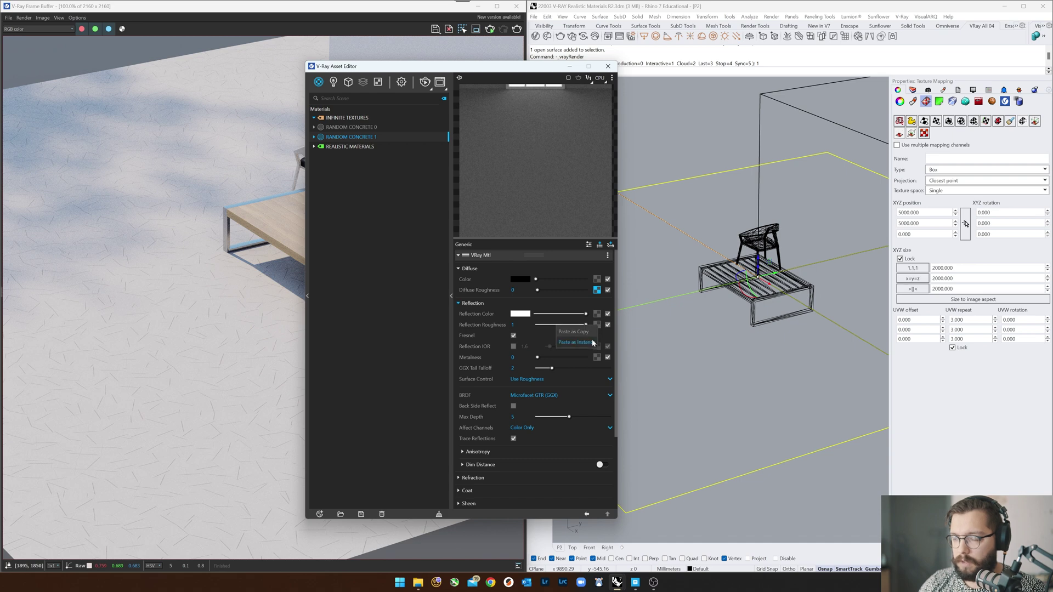
Step: Load vdcnfcd_4K_AO.jpg as a Bitmap in the Reflection Color map slot
click(597, 314)
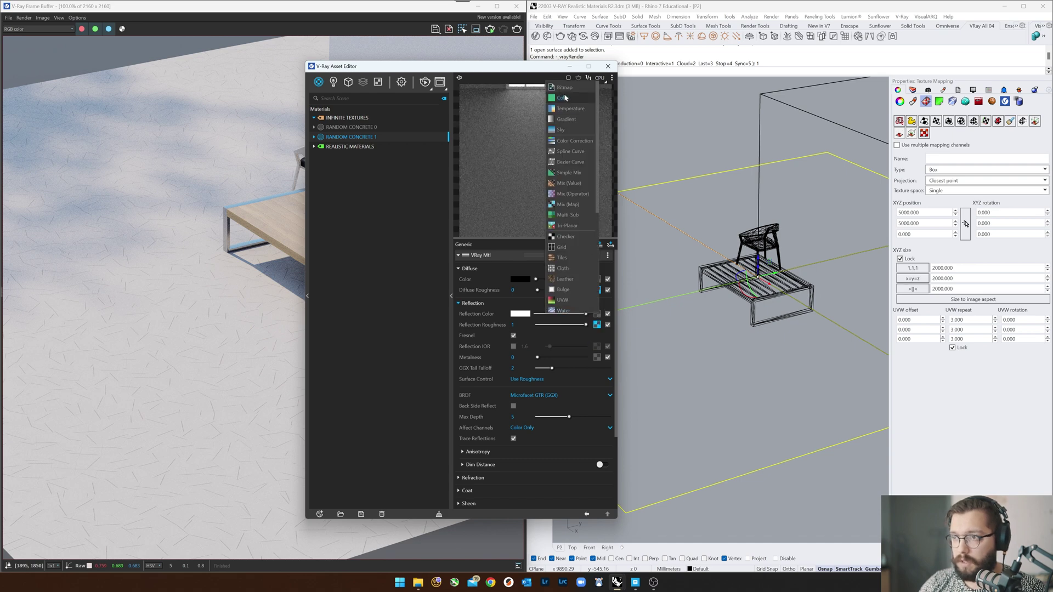
key(Escape)
double_click(450, 146)
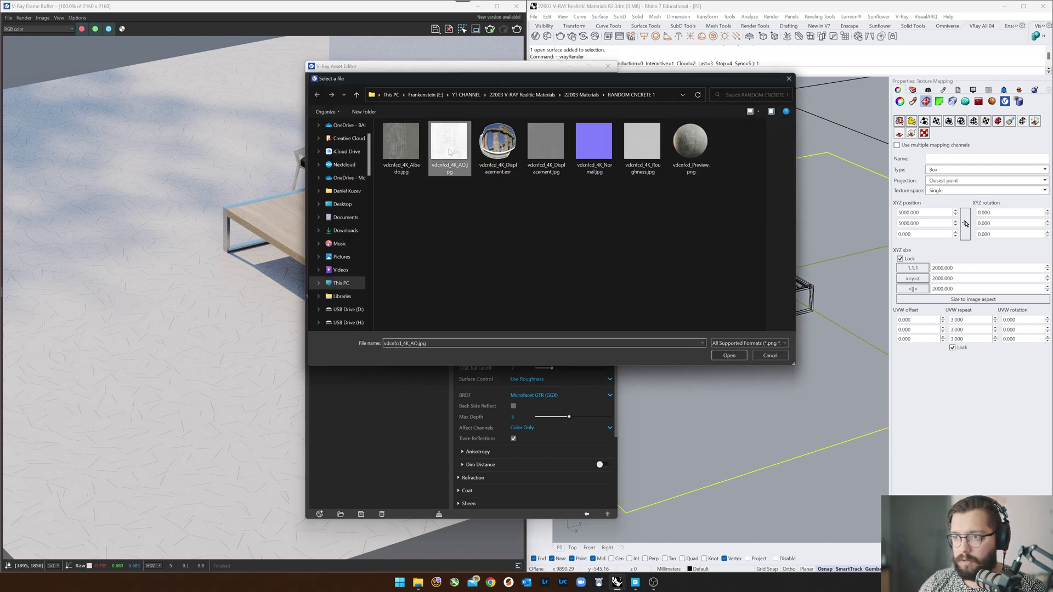
click(585, 514)
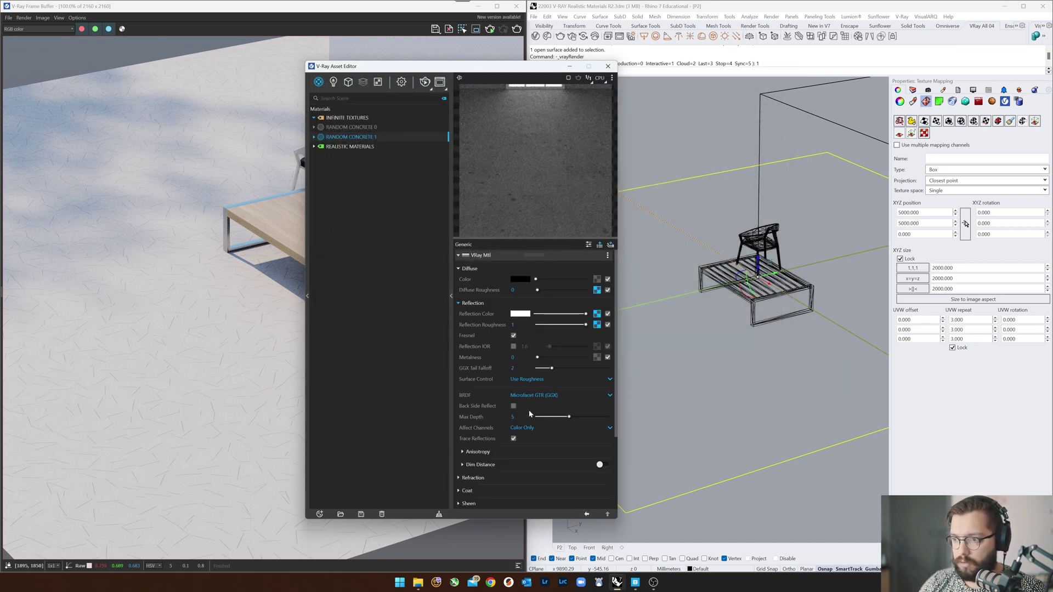
Step: Load vdcnfcd_4K_Normal.jpg as a Bitmap in the material's bump Normal Map slot
scroll(560, 469, down, 3)
click(607, 454)
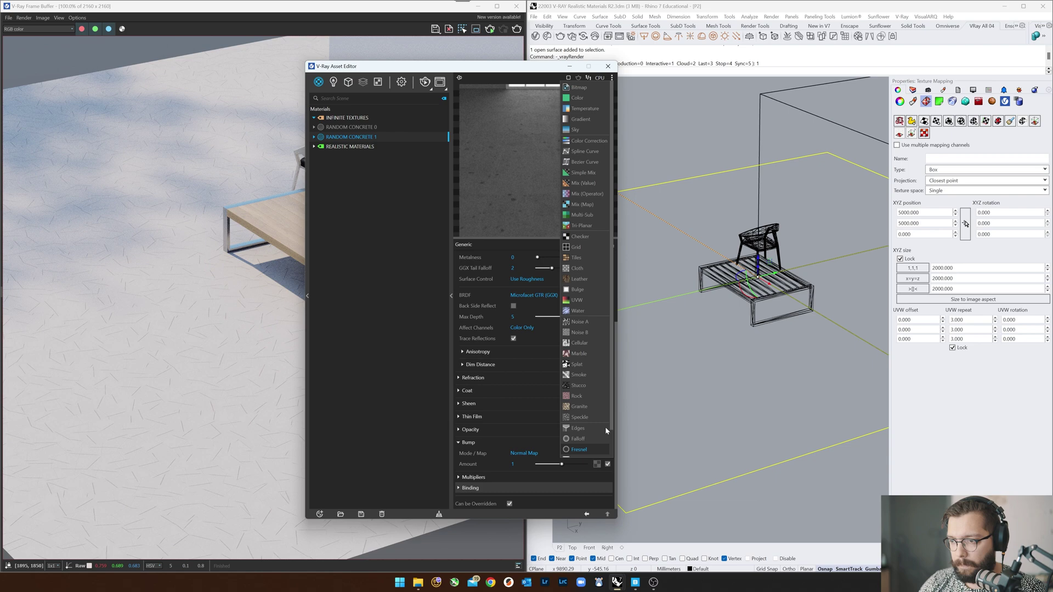
click(584, 86)
double_click(595, 148)
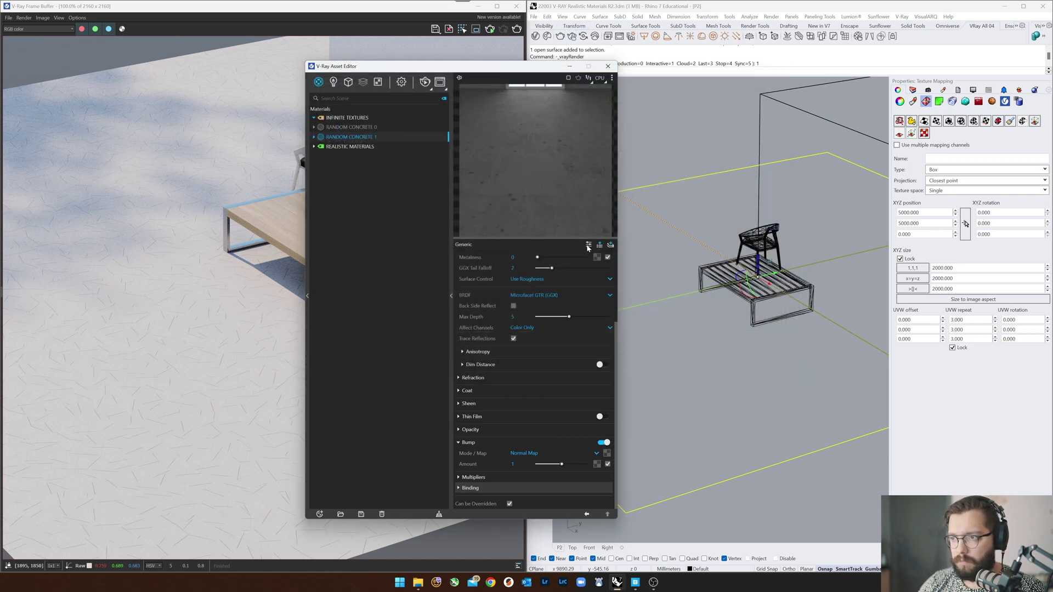
click(587, 514)
Step: Load vdcnfcd_4K_Albedo.jpg as a Bitmap in the Diffuse Color map slot
scroll(495, 409, up, 5)
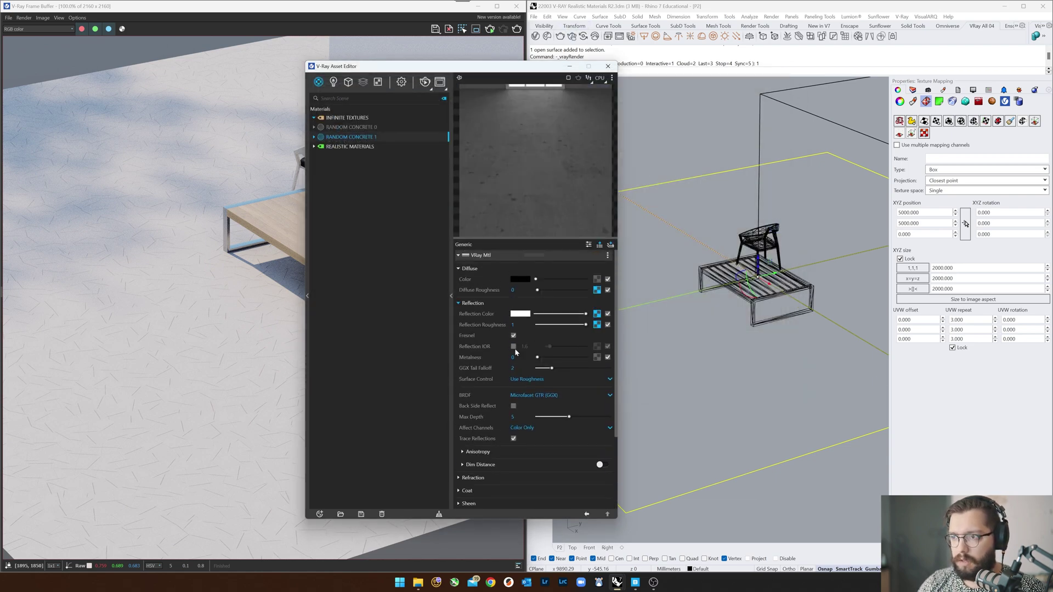
click(597, 281)
click(572, 296)
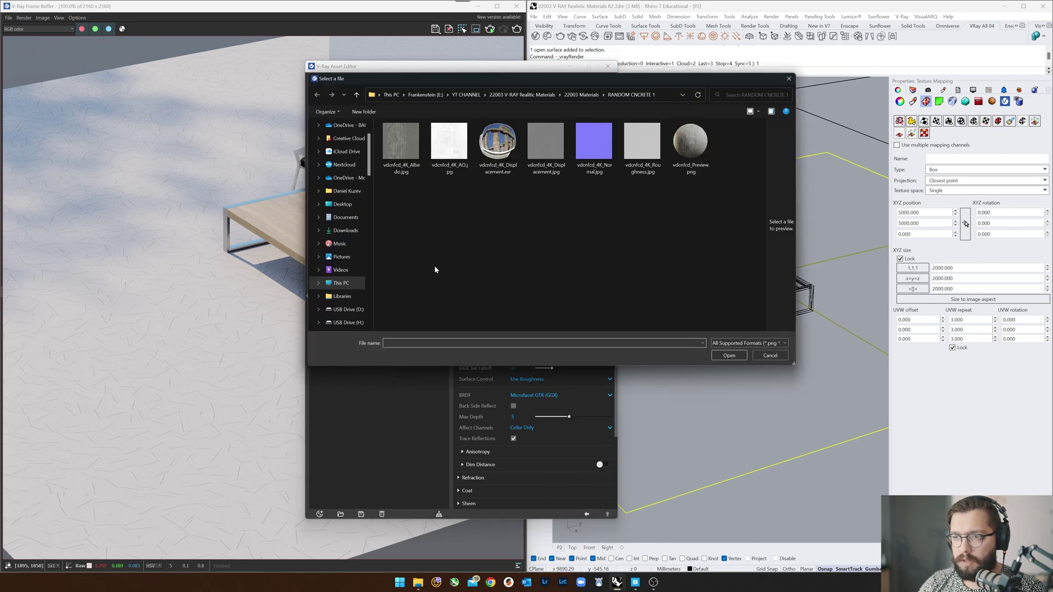
double_click(401, 141)
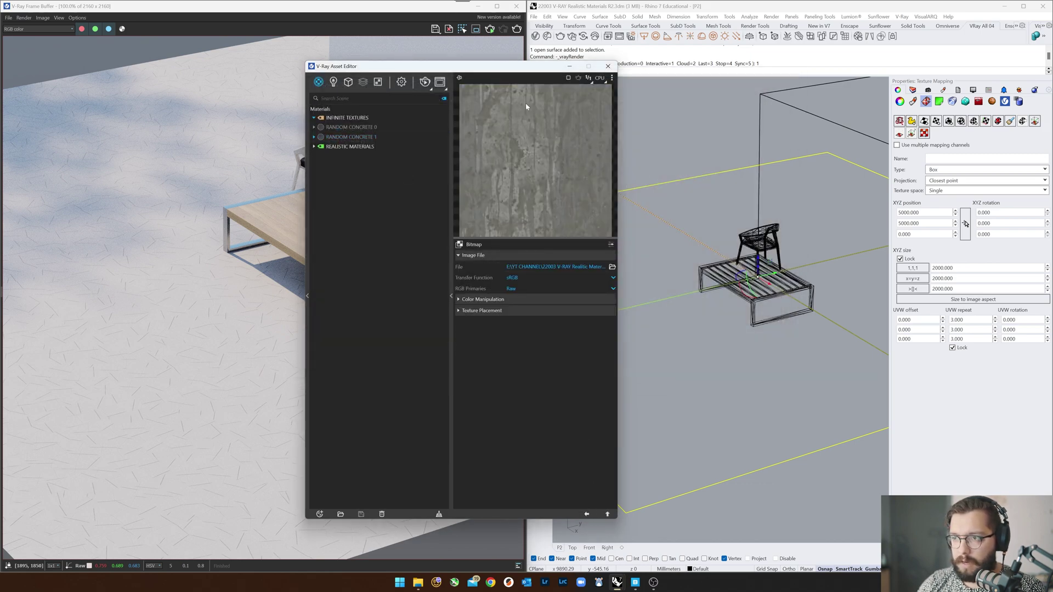
Step: Open the UVW INFINITE placement and set the floor surface's texture mapping UVW repeat to 1
click(586, 515)
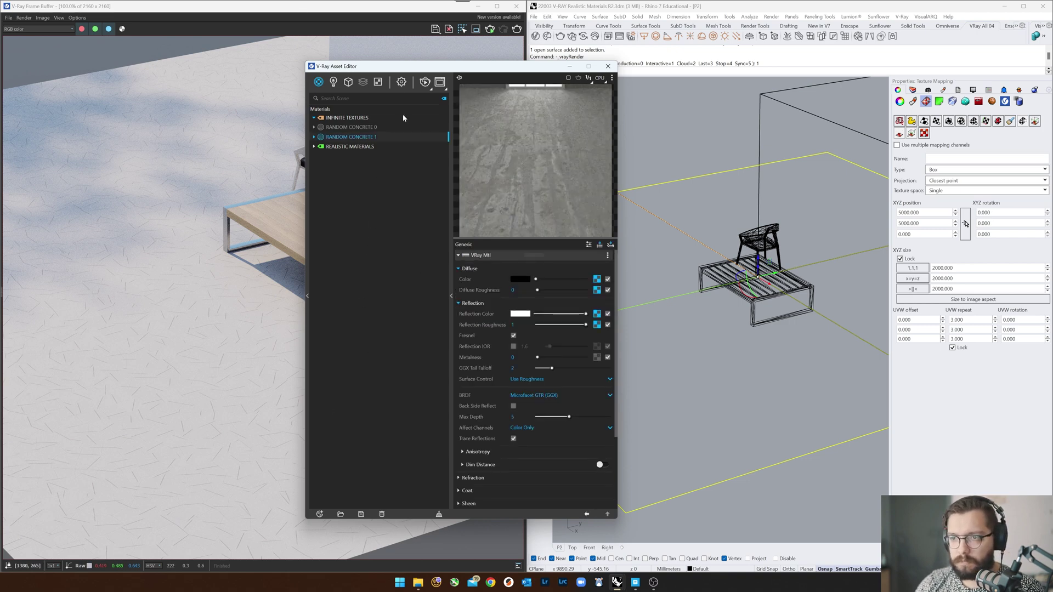
click(380, 83)
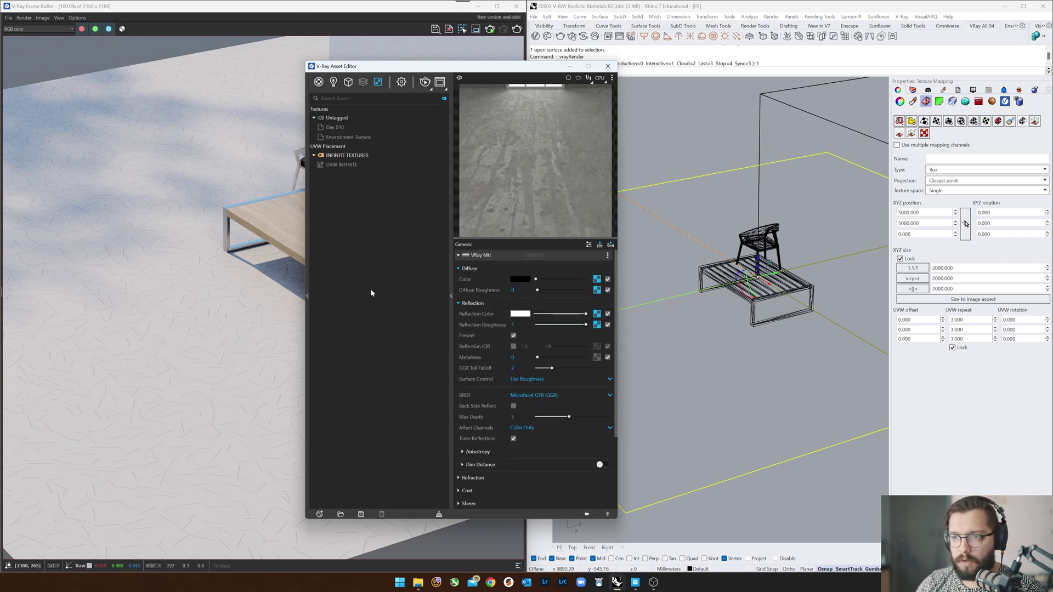
click(344, 166)
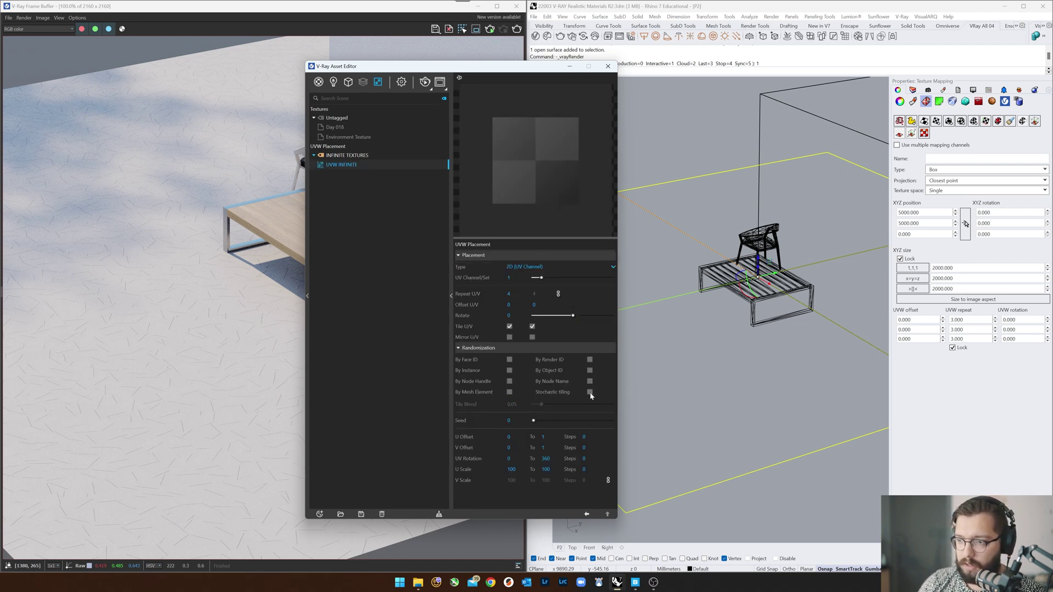
click(967, 322)
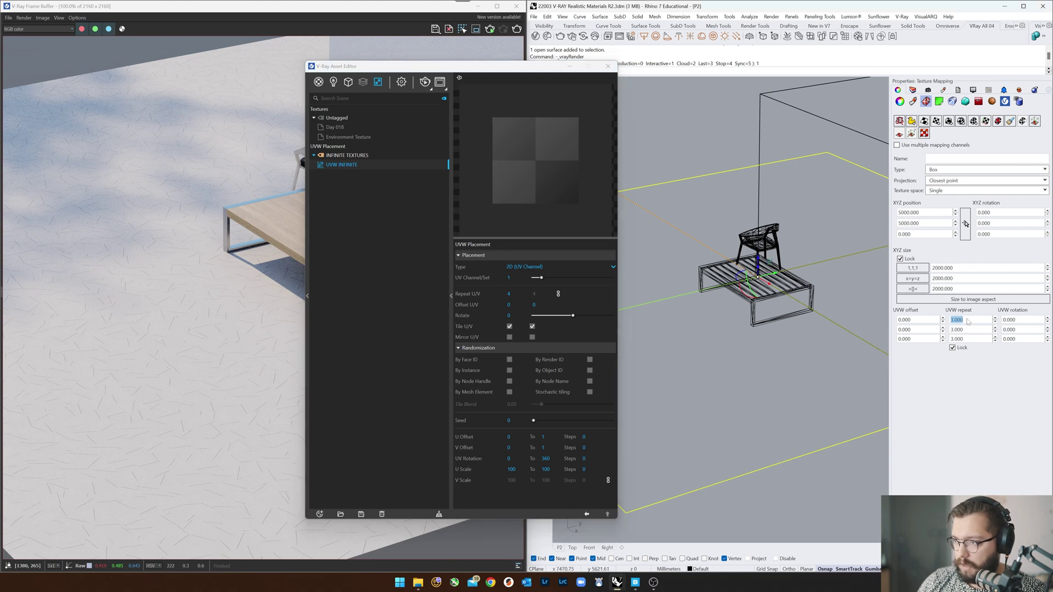
text(1)
key(Return)
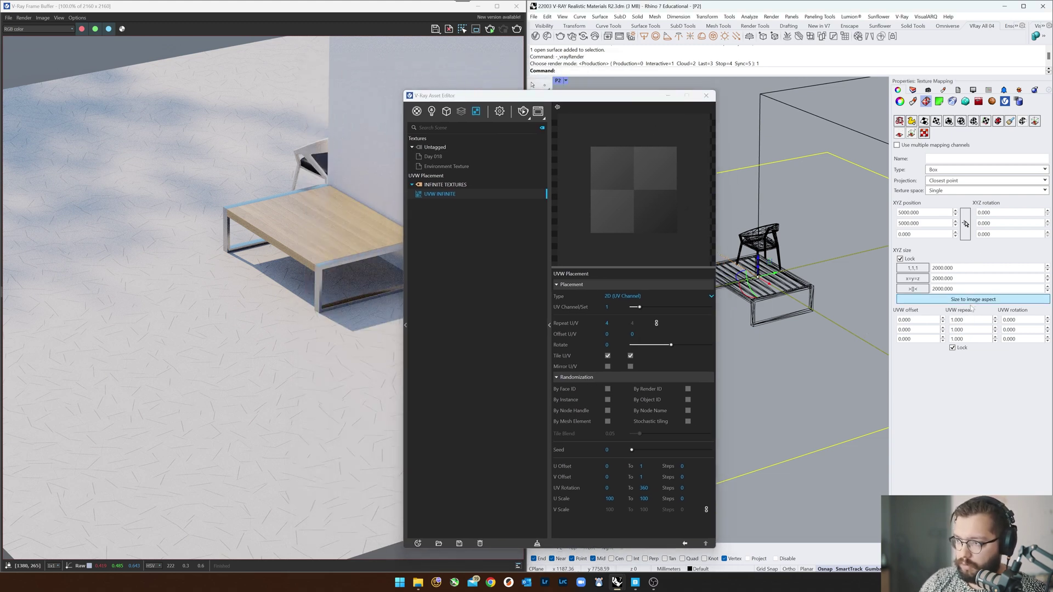
Step: Restore the P2 named view and move the Asset Editor clear of the render
click(616, 113)
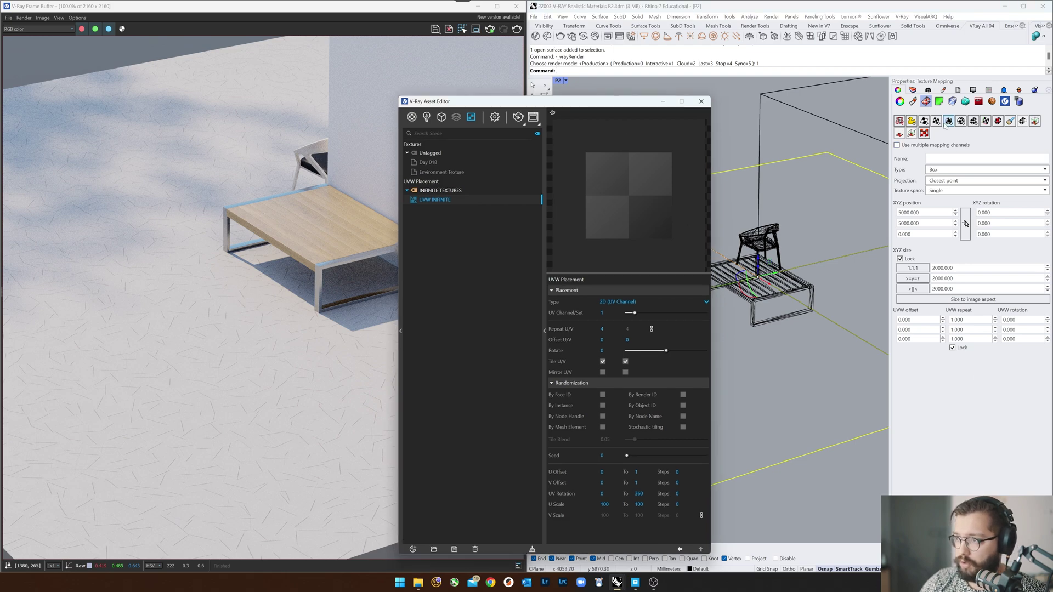
click(928, 90)
double_click(907, 136)
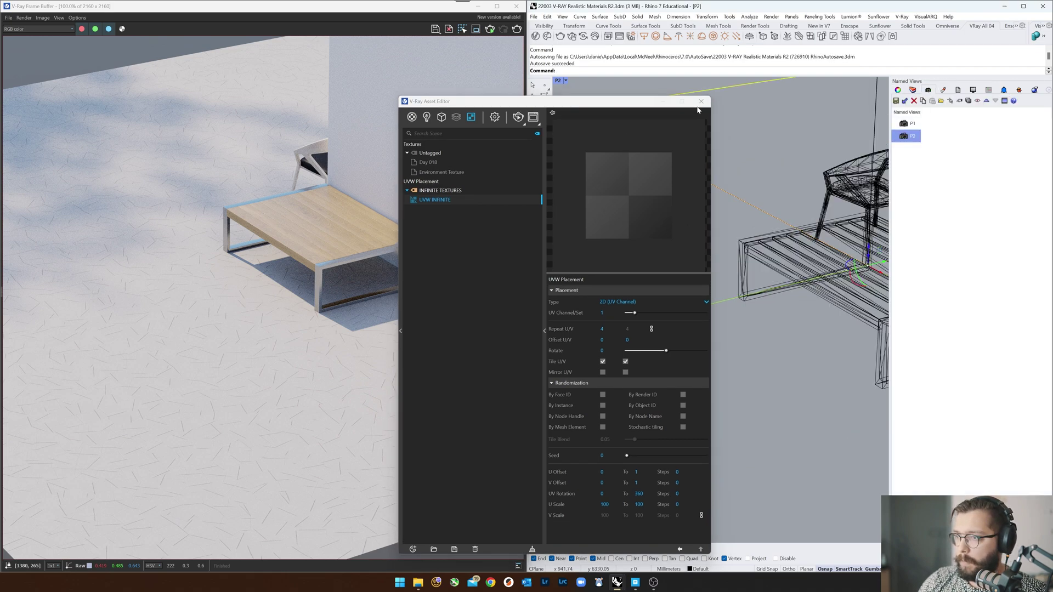
drag(639, 105, 881, 88)
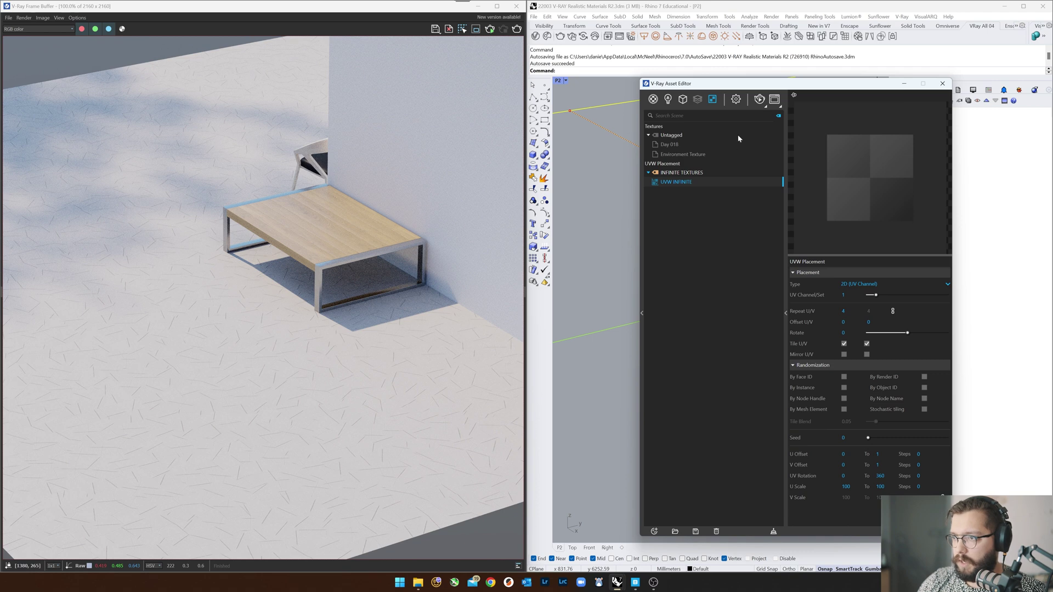
Step: Copy the UVW INFINITE placement and expand RANDOM CONCRETE 1 to list its bitmaps
right_click(669, 183)
click(686, 218)
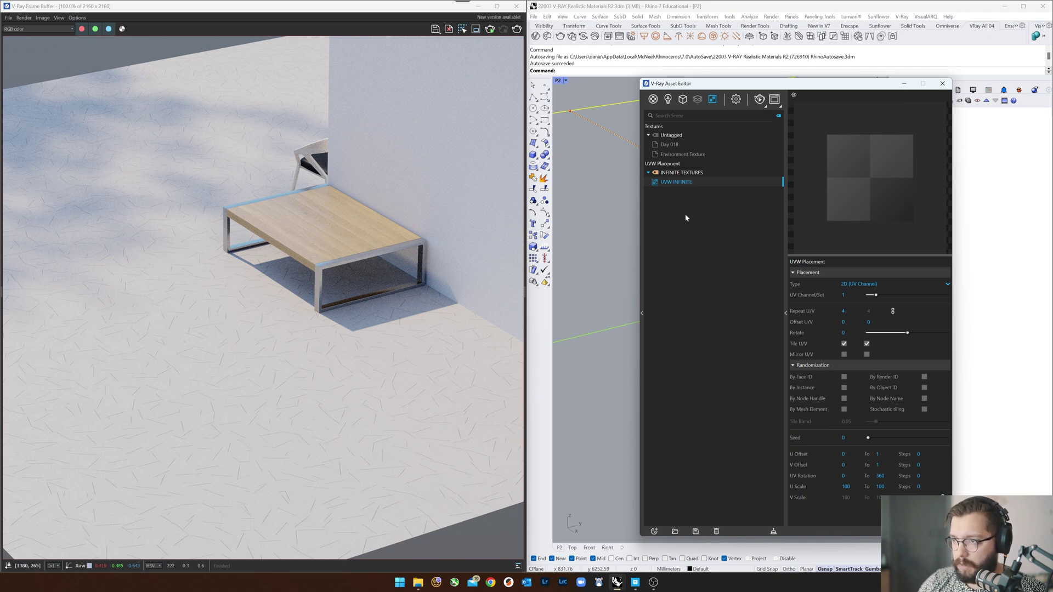
click(653, 99)
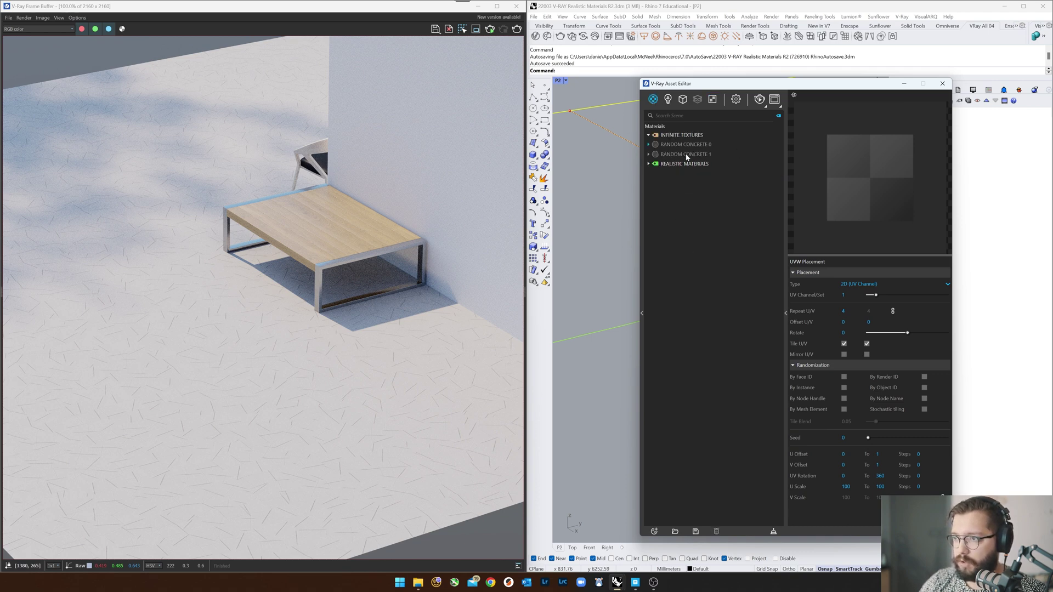
click(688, 154)
click(649, 154)
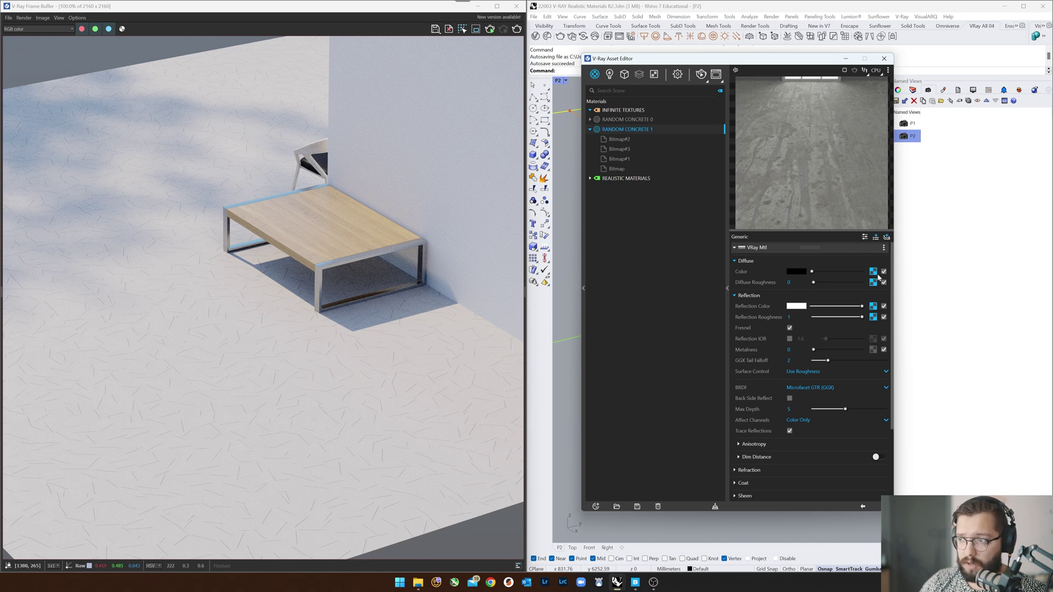
Step: Set the normal map Bitmap#2's placement type to Mapping Source and paste UVW INFINITE as an instance
click(622, 140)
click(760, 304)
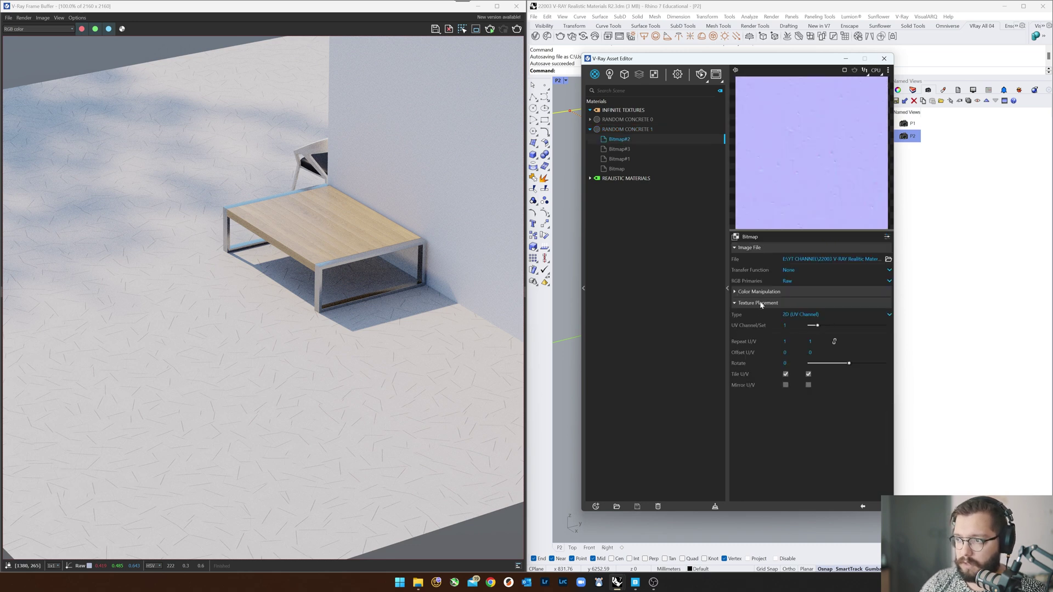
click(804, 316)
click(801, 347)
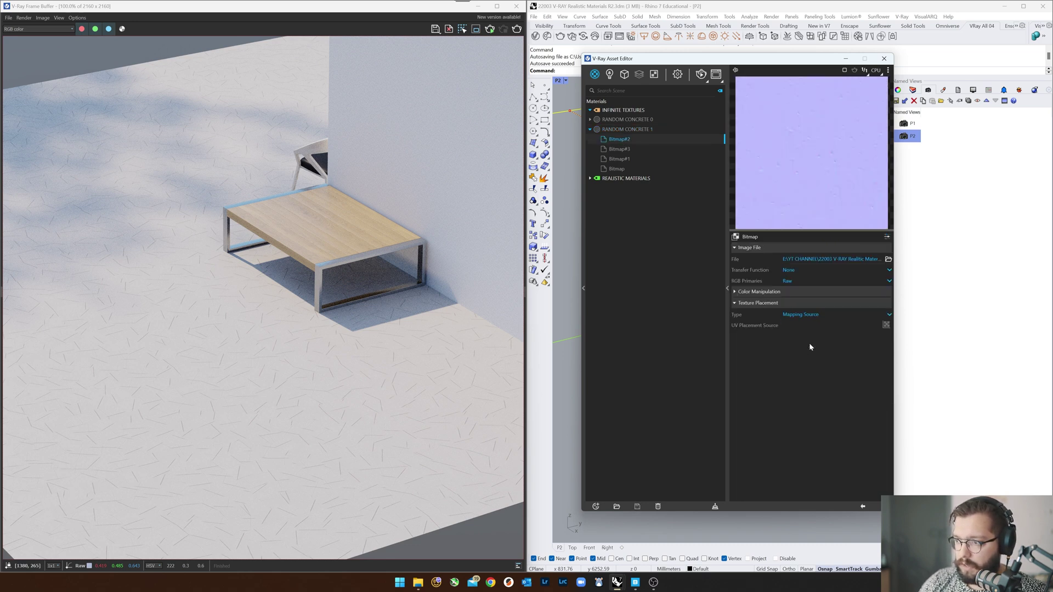
click(886, 325)
click(866, 342)
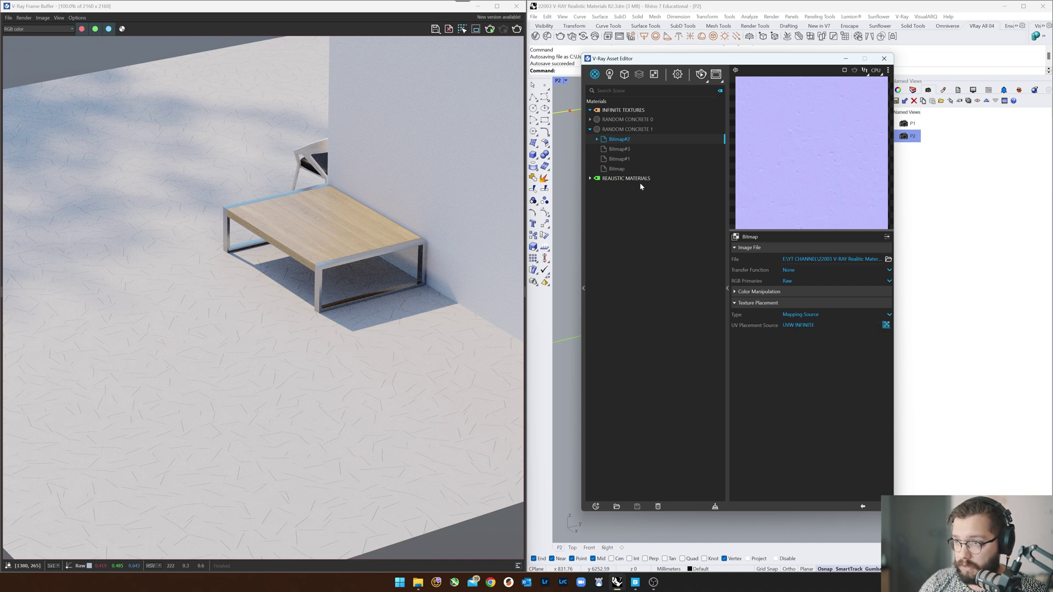
Step: Set the albedo Bitmap#3's placement type to Mapping Source and paste UVW INFINITE as an instance
click(619, 149)
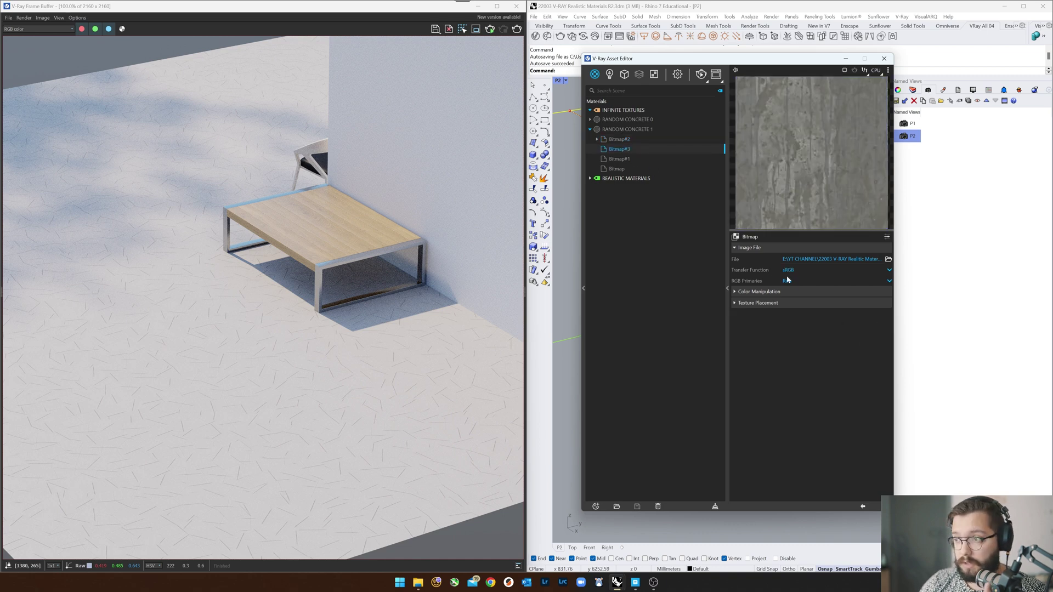
click(774, 303)
click(817, 315)
click(807, 349)
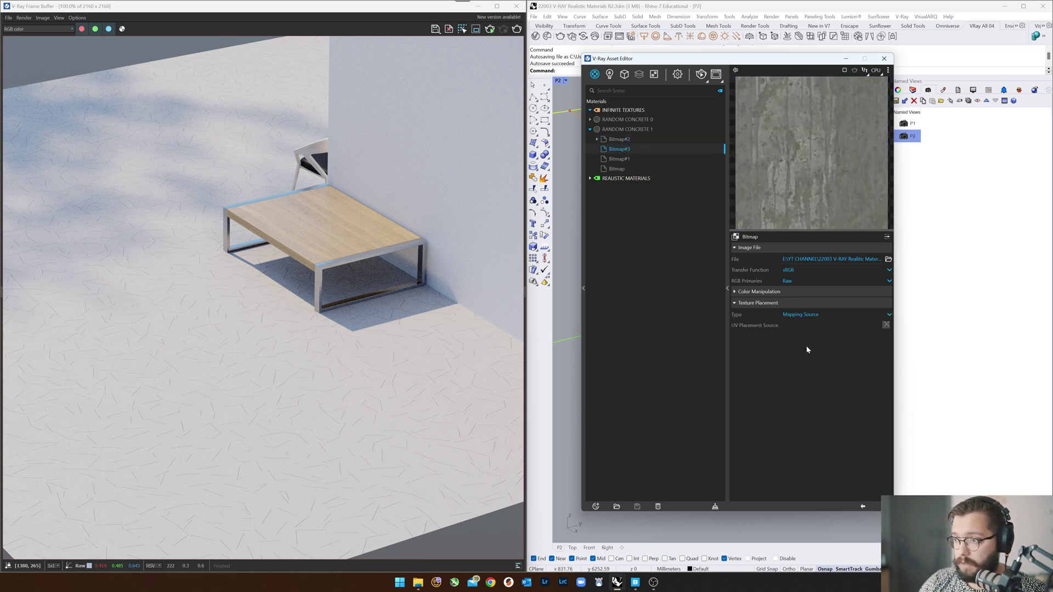
click(886, 326)
click(865, 341)
Step: Set the AO Bitmap#1's placement type to Mapping Source and paste UVW INFINITE as an instance
click(620, 159)
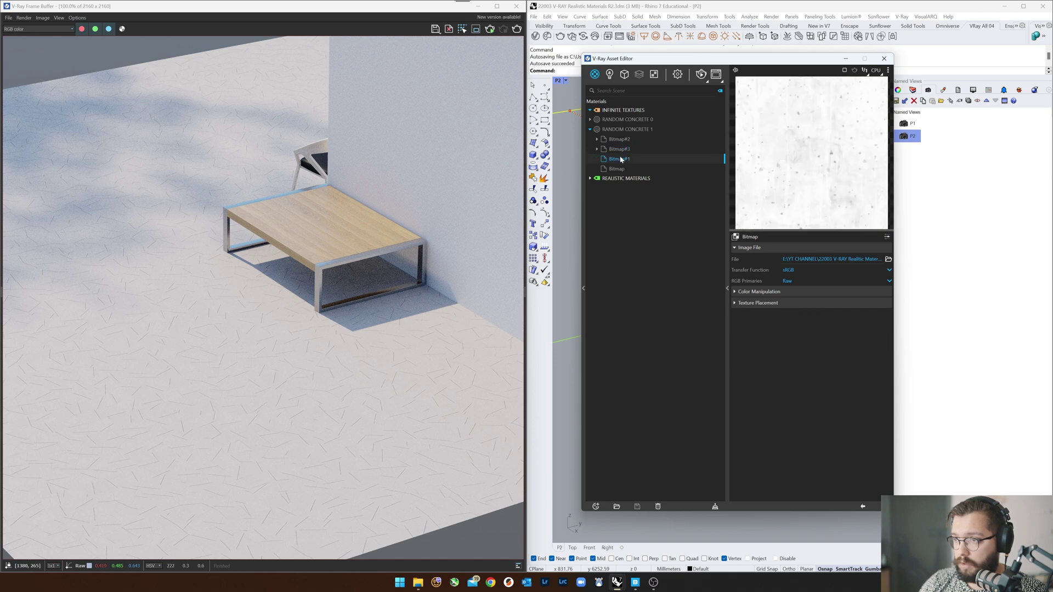
click(790, 304)
click(800, 314)
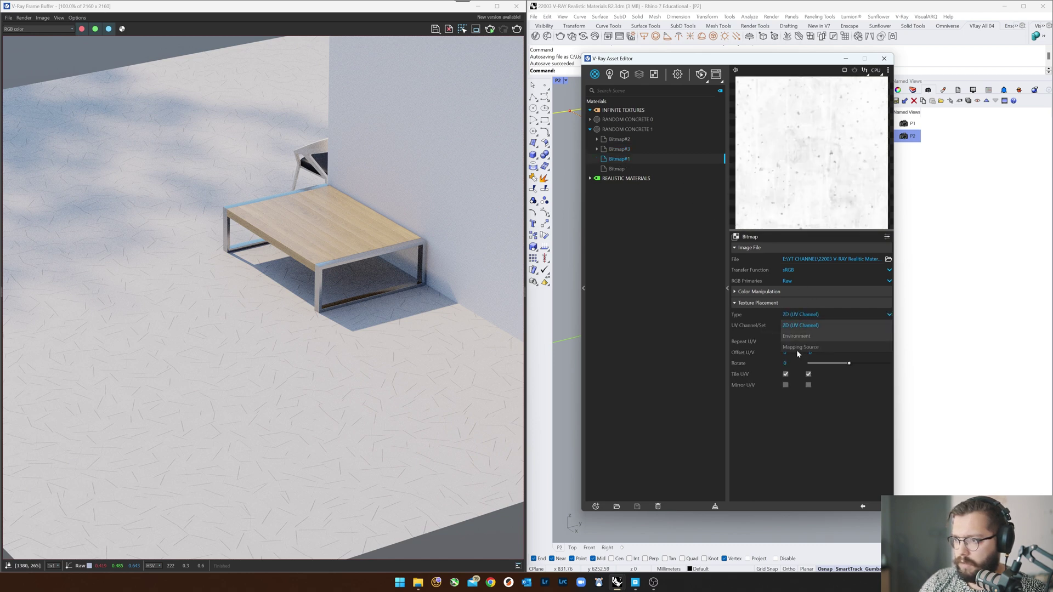
click(798, 349)
click(886, 326)
click(856, 343)
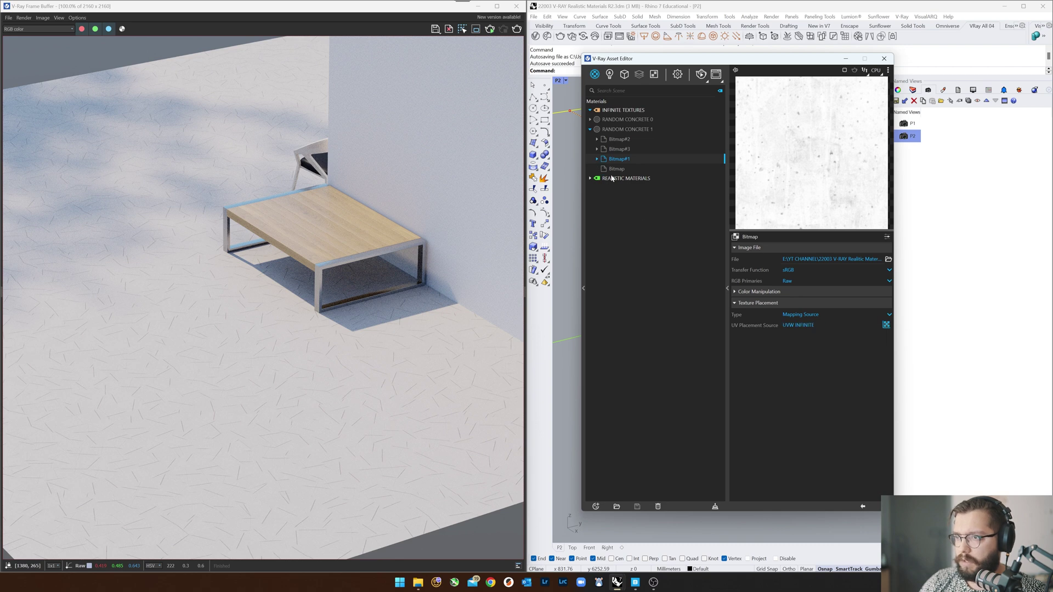
Step: Set the roughness Bitmap's placement type to Mapping Source and paste UVW INFINITE as an instance
click(615, 169)
click(758, 303)
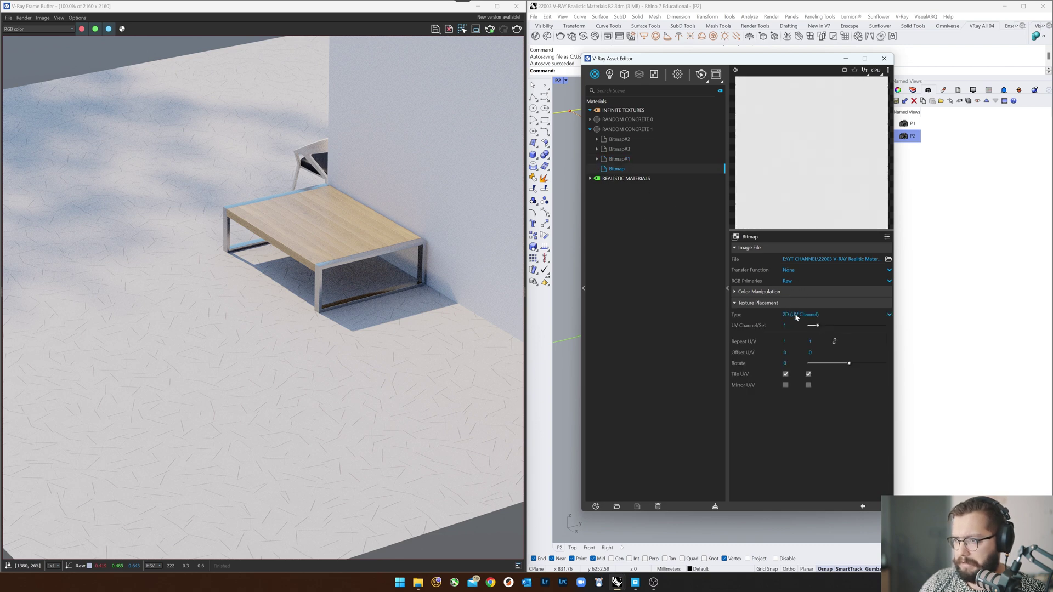
click(834, 314)
click(799, 348)
right_click(881, 329)
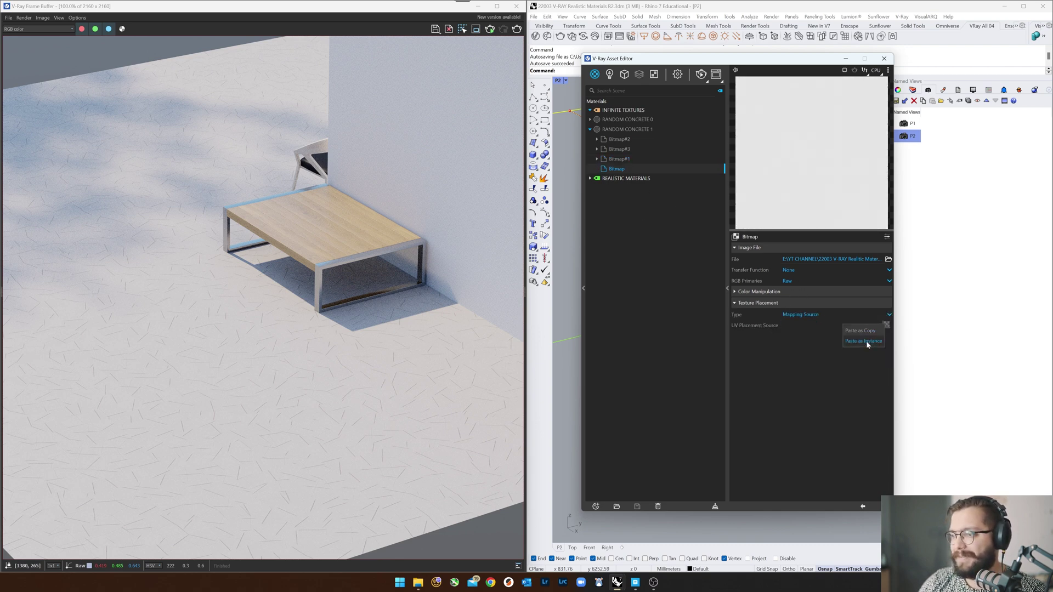
click(866, 341)
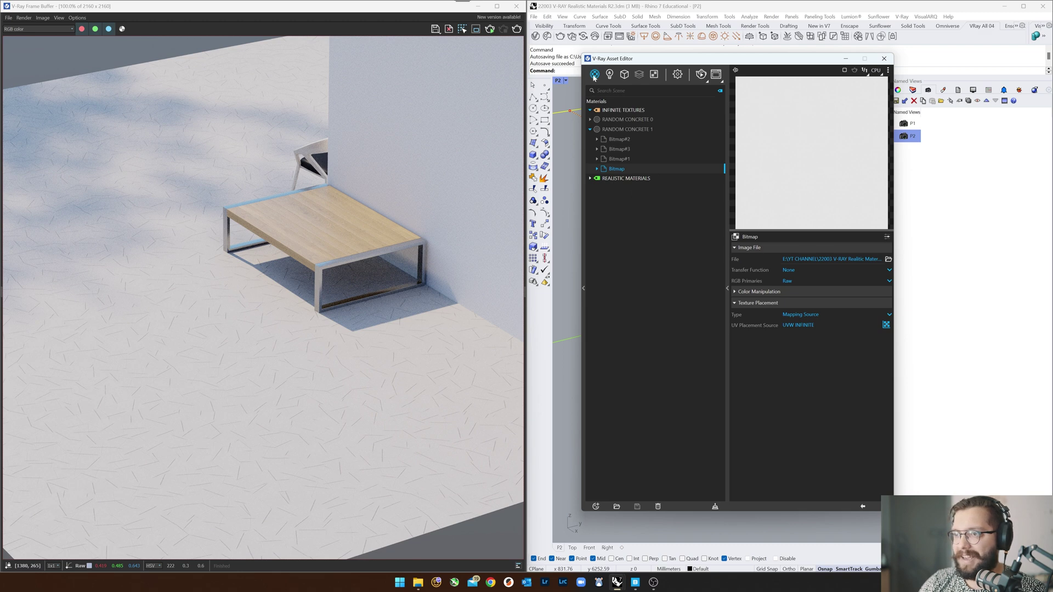
Step: Start the interactive render of the P2 view, then stop and restart it
drag(696, 61, 706, 109)
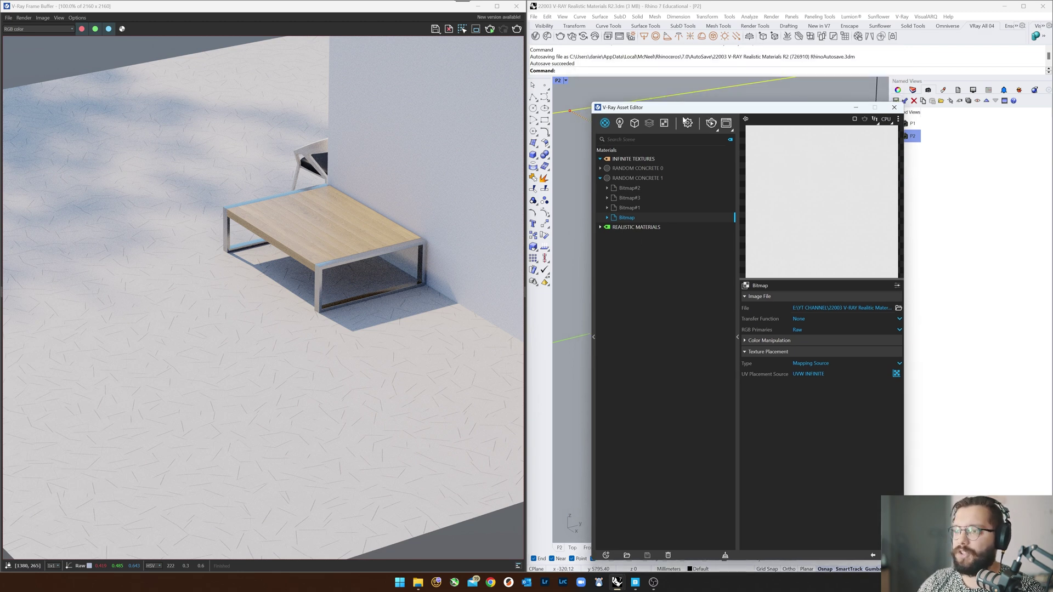
click(711, 125)
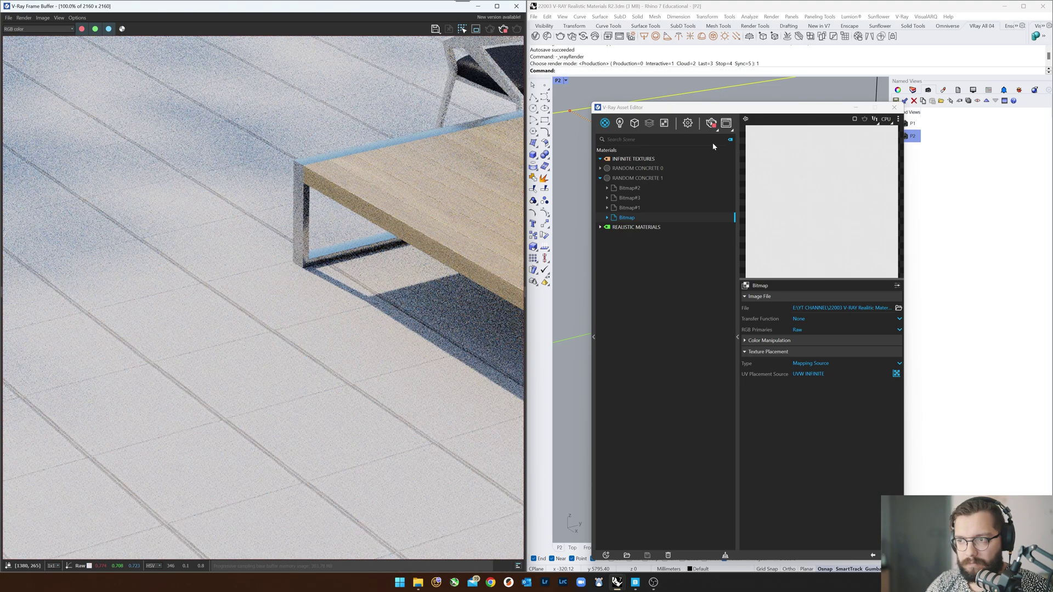
drag(717, 107, 733, 119)
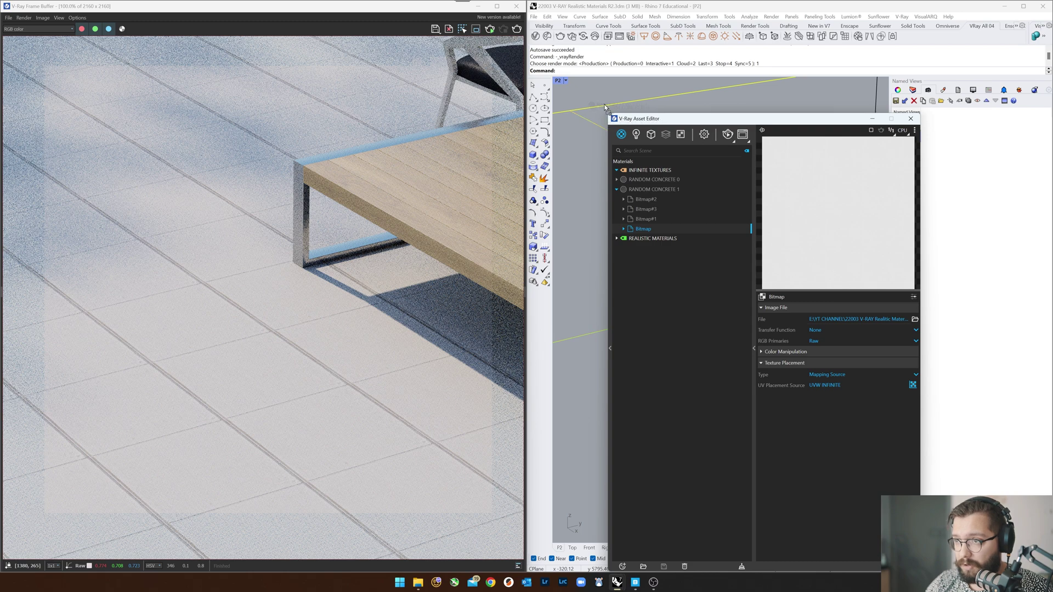
click(728, 135)
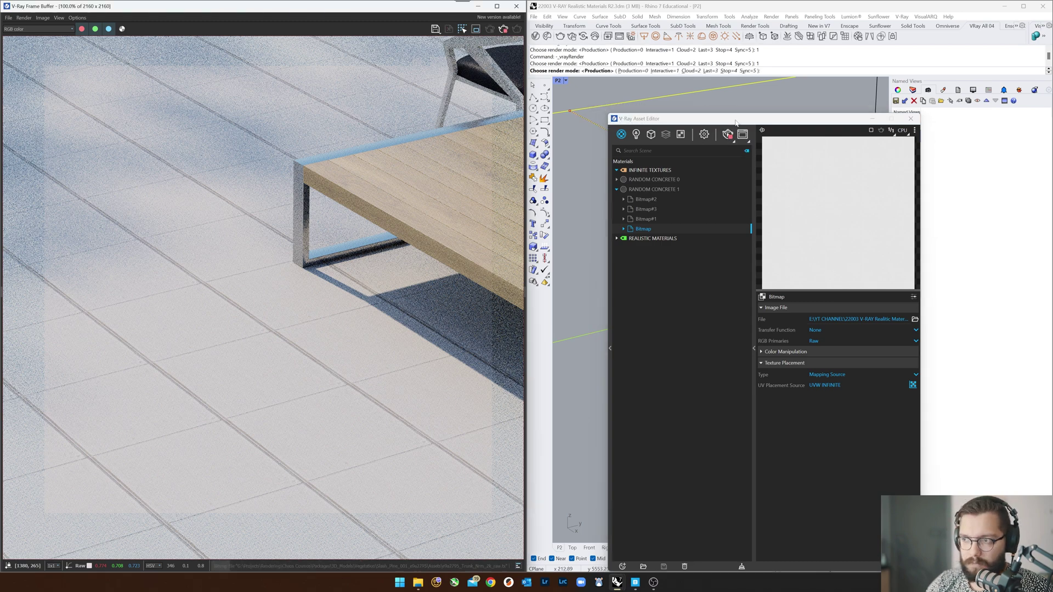
Step: Draw a render region over the concrete floor in front of the table
scroll(266, 349, up, 2)
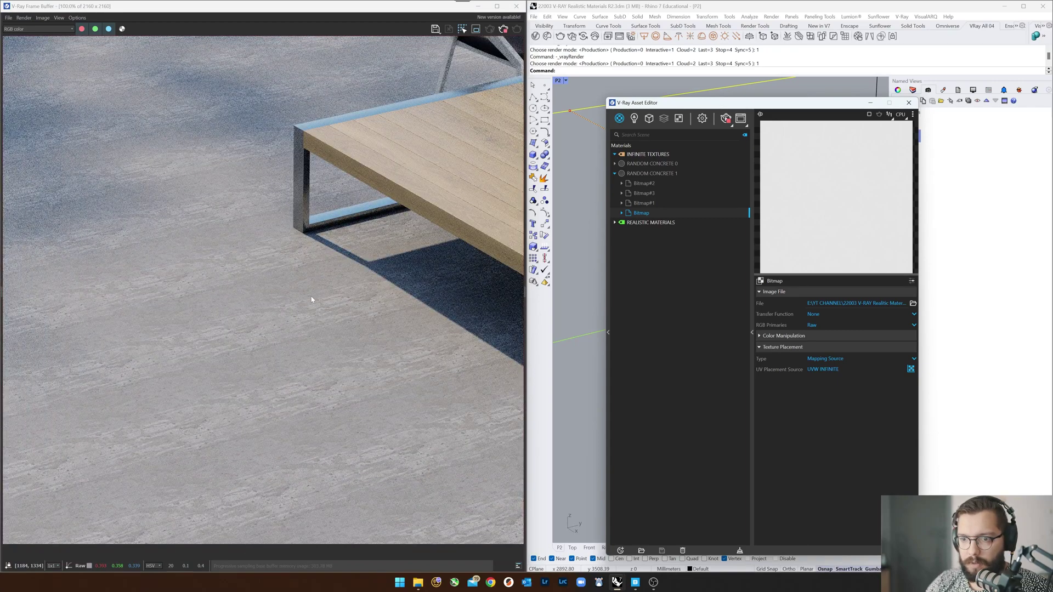
click(476, 28)
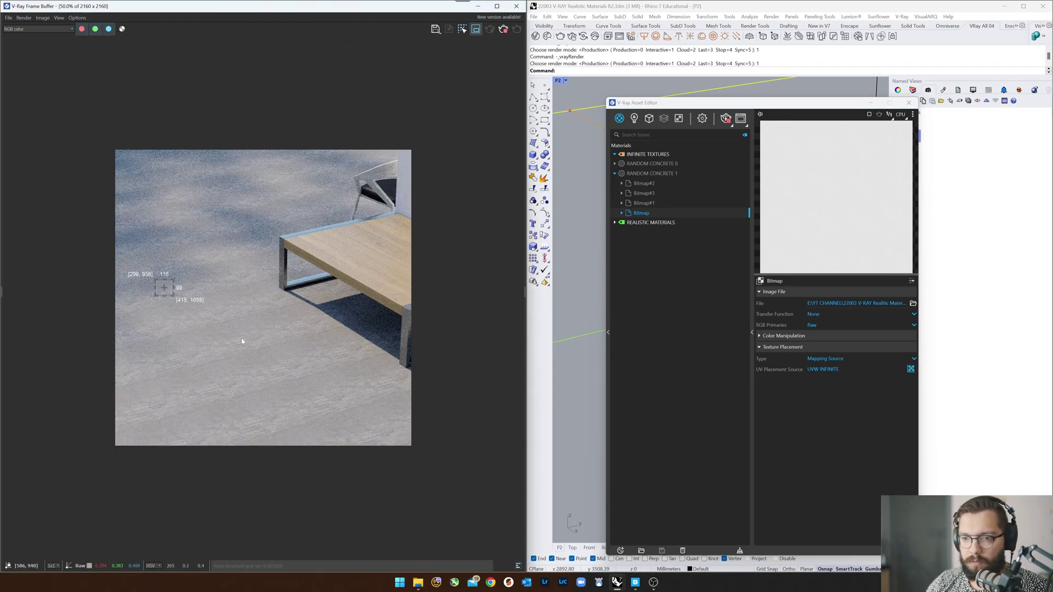
drag(196, 279, 361, 439)
scroll(291, 393, up, 2)
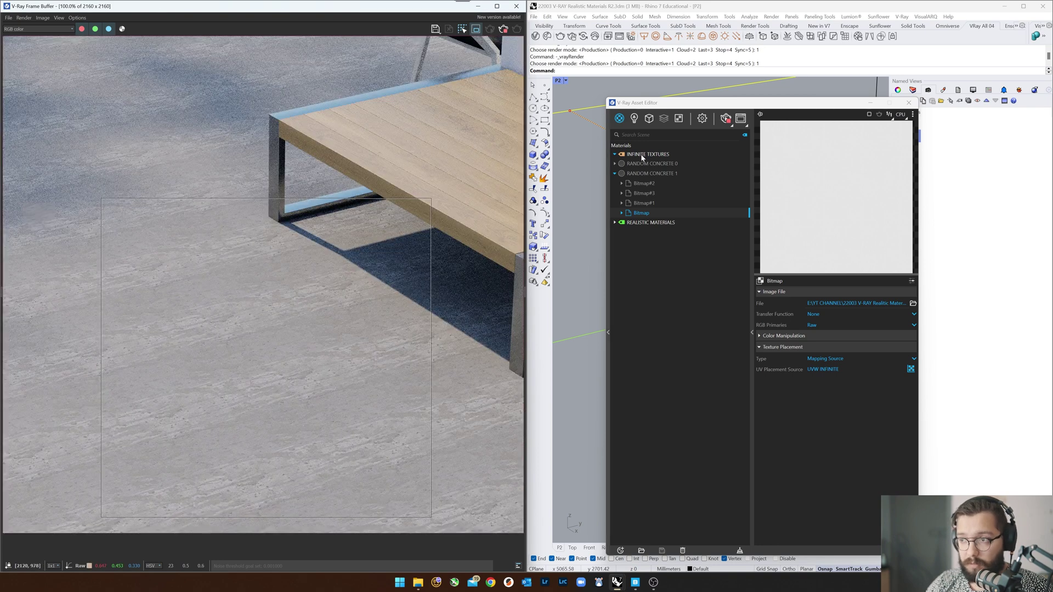
Step: Set the UVW INFINITE placement's Repeat U/V to 1
click(681, 119)
click(680, 120)
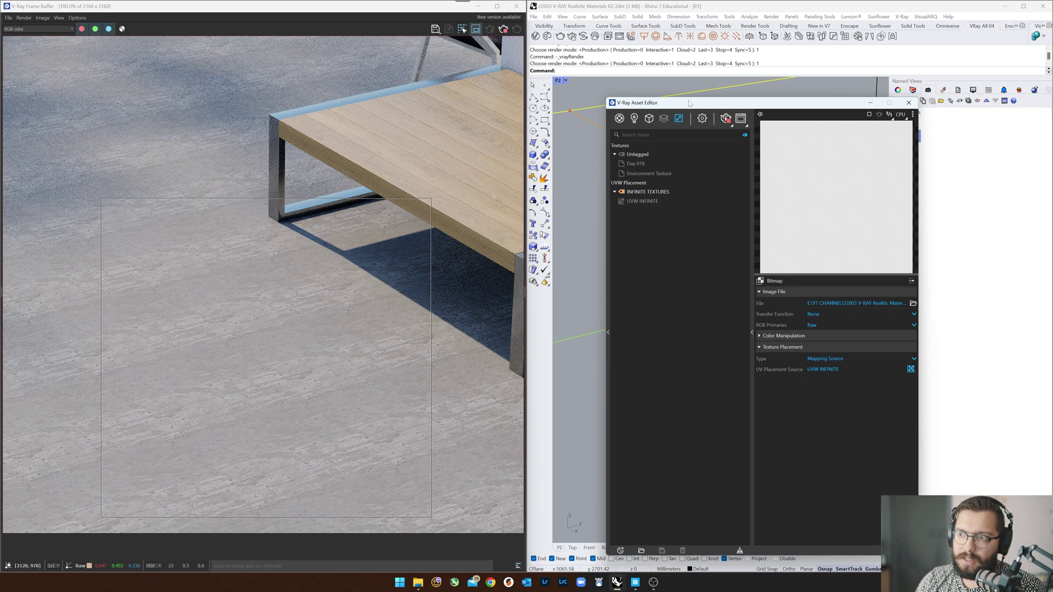
click(642, 202)
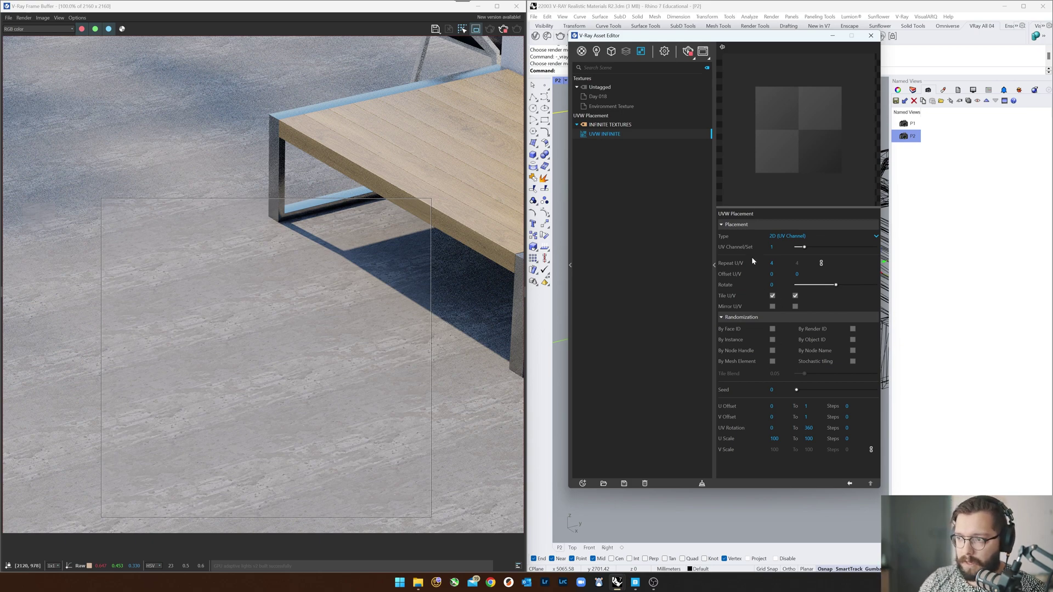
text(1)
key(Return)
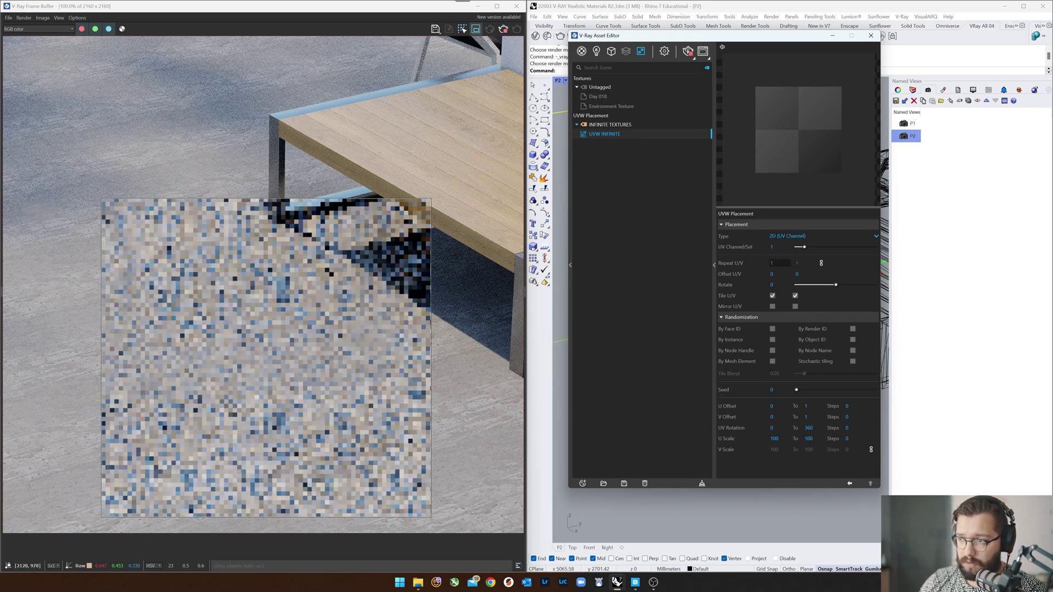
Step: Enlarge the render region across the floor and set UVW INFINITE's Repeat U/V to 3
scroll(329, 389, down, 1)
click(137, 285)
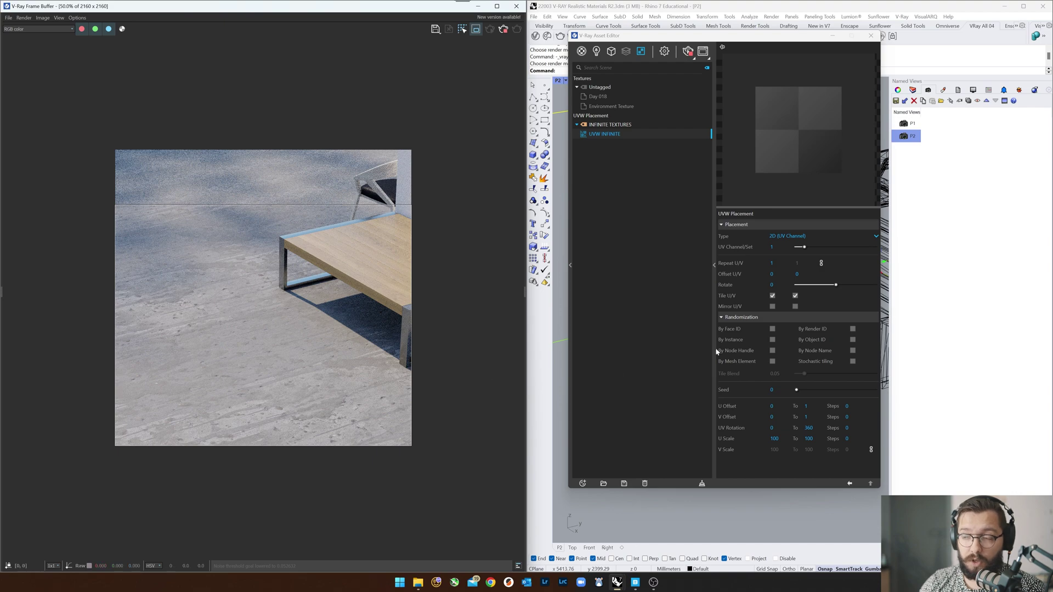
click(772, 263)
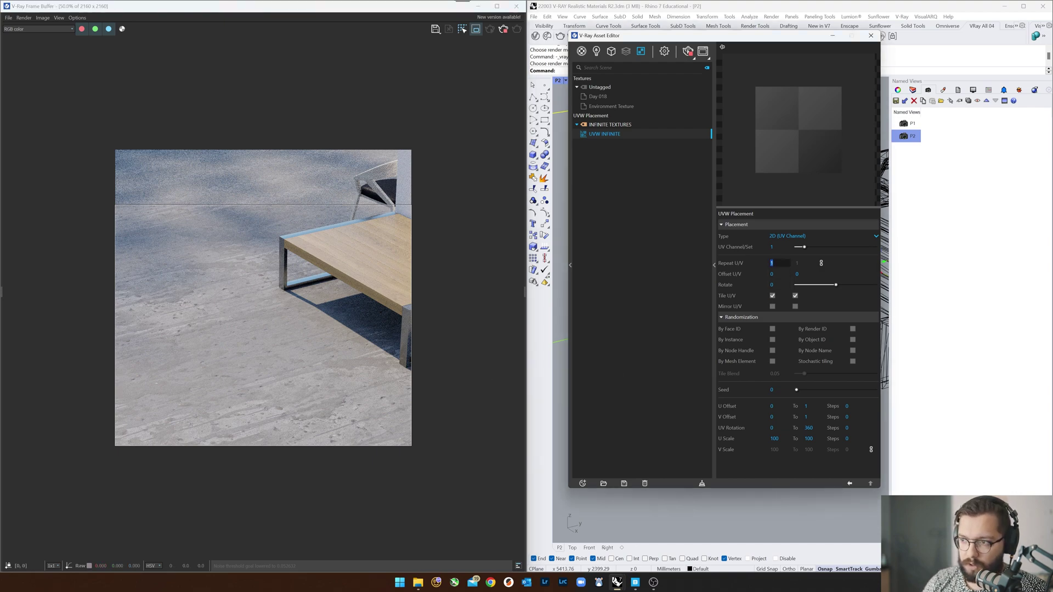
text(3)
key(Return)
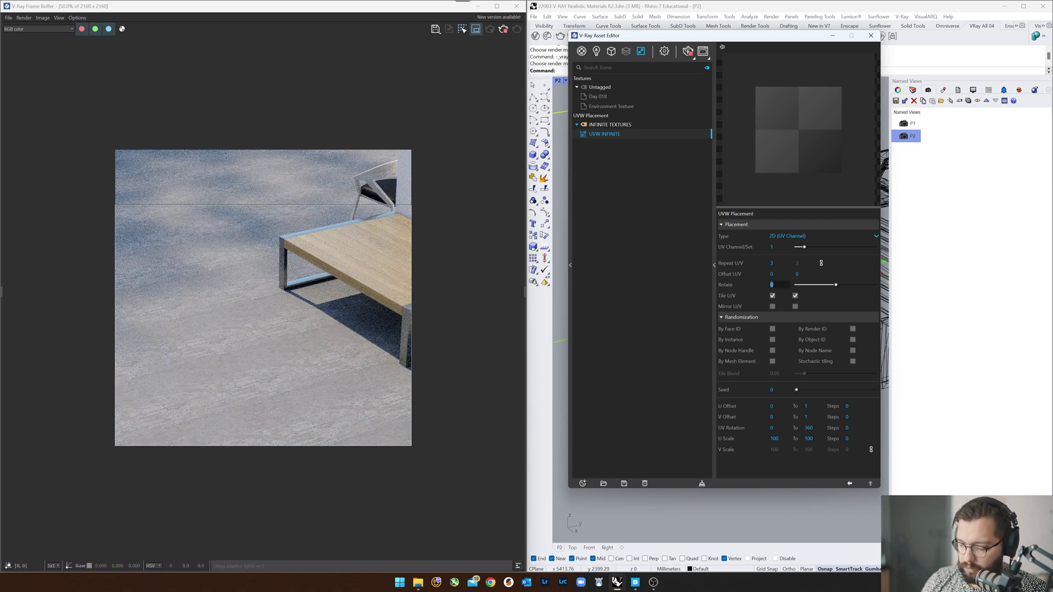
Step: Set the UVW INFINITE placement's rotation to 90 and show the selected floor's texture mapping properties
text(90)
key(Return)
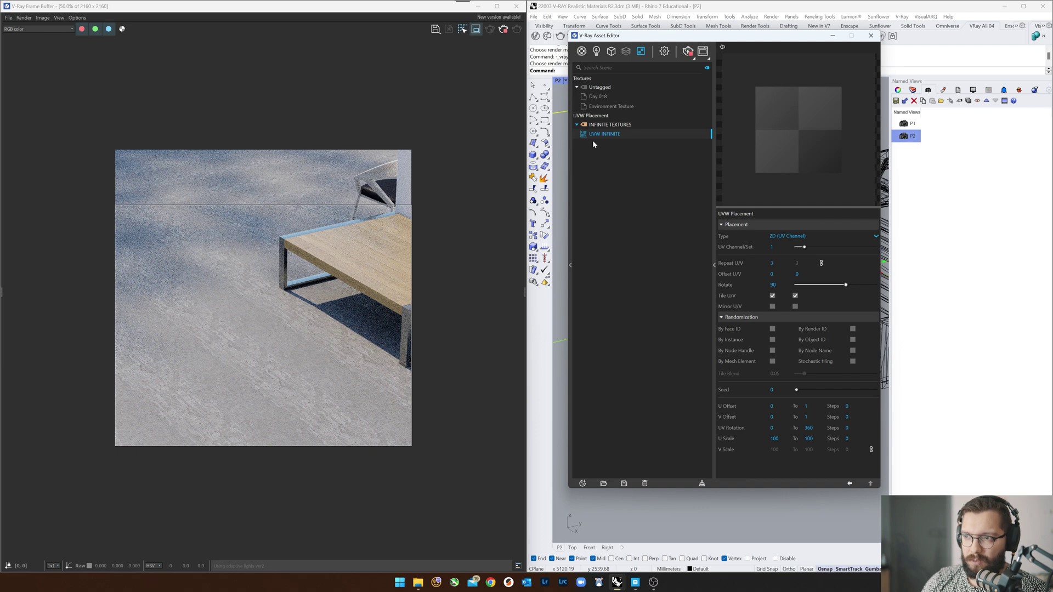
drag(639, 37, 522, 179)
click(898, 89)
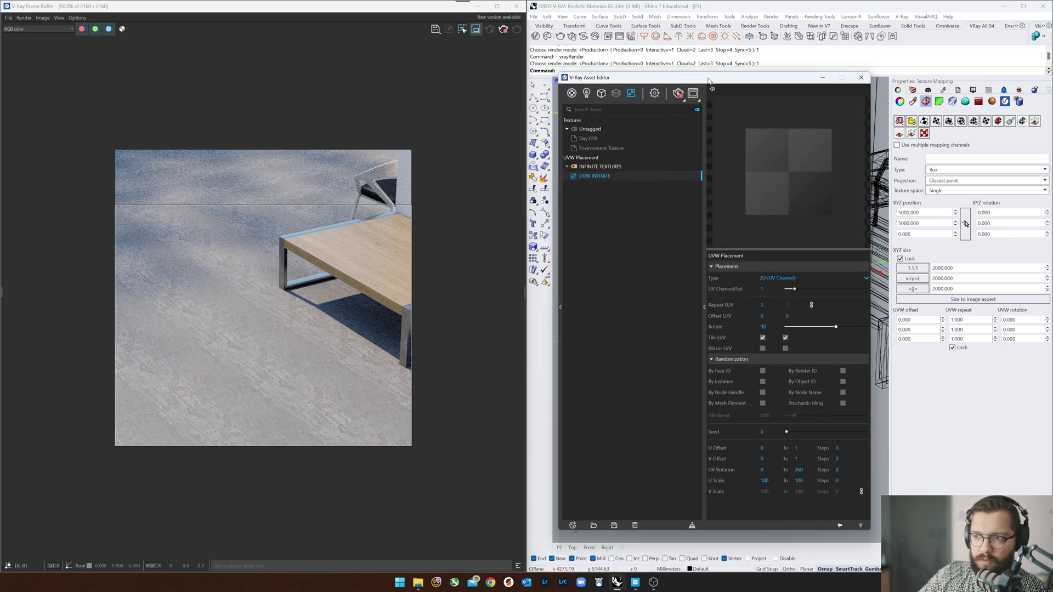
drag(598, 183, 705, 83)
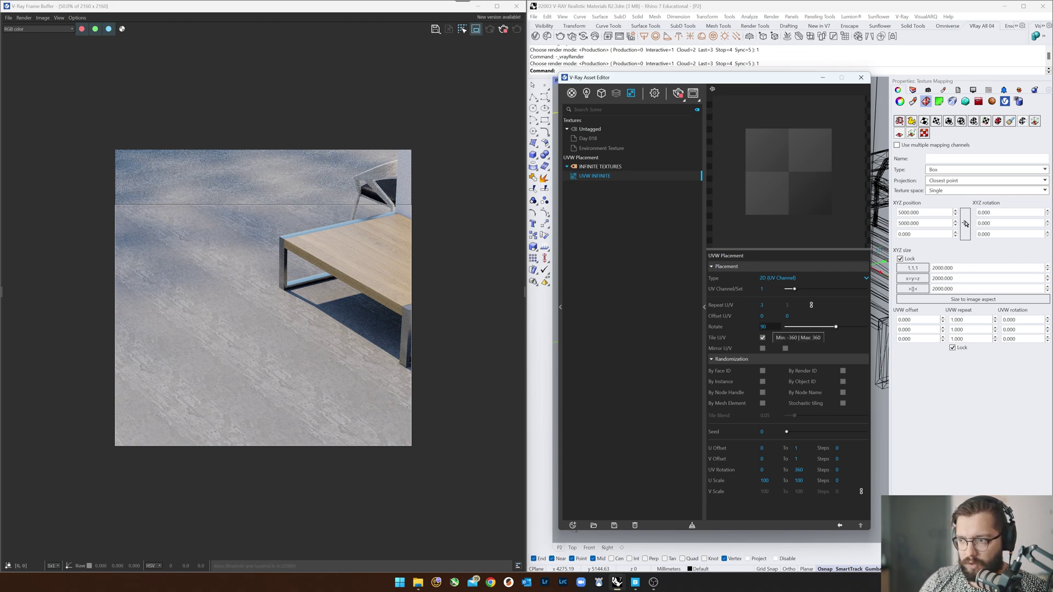
Step: Enable Stochastic tiling for UVW INFINITE and inspect the concrete pattern up close in the interactive render
click(844, 404)
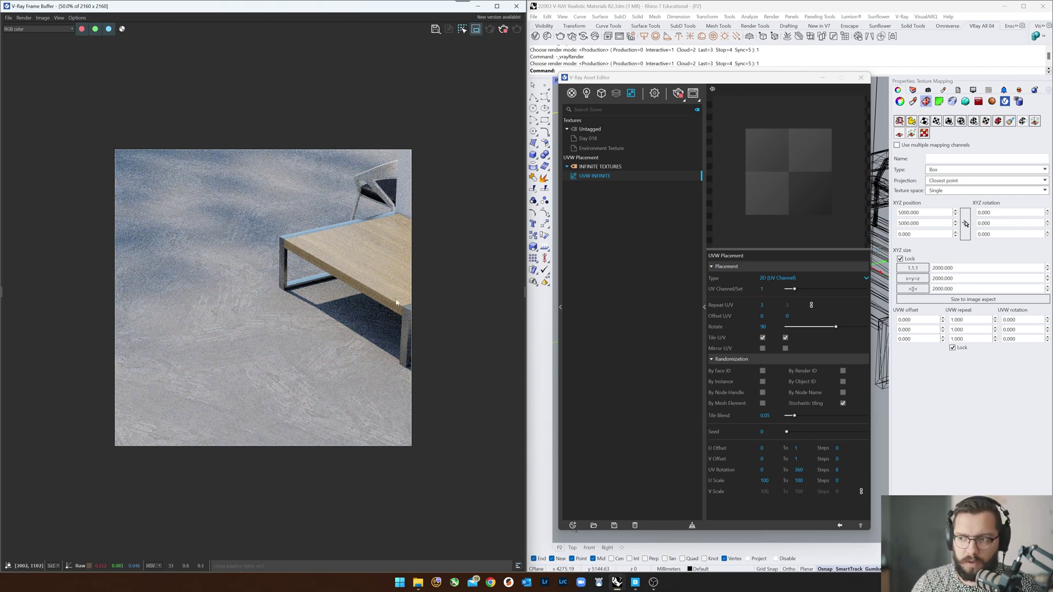
click(763, 305)
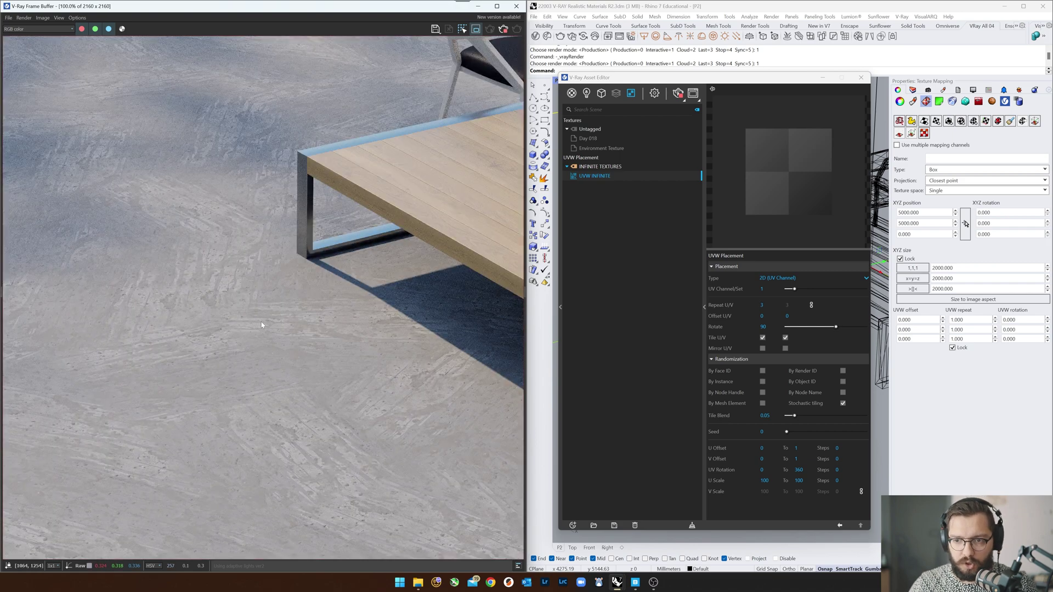
scroll(150, 291, up, 1)
scroll(182, 286, down, 1)
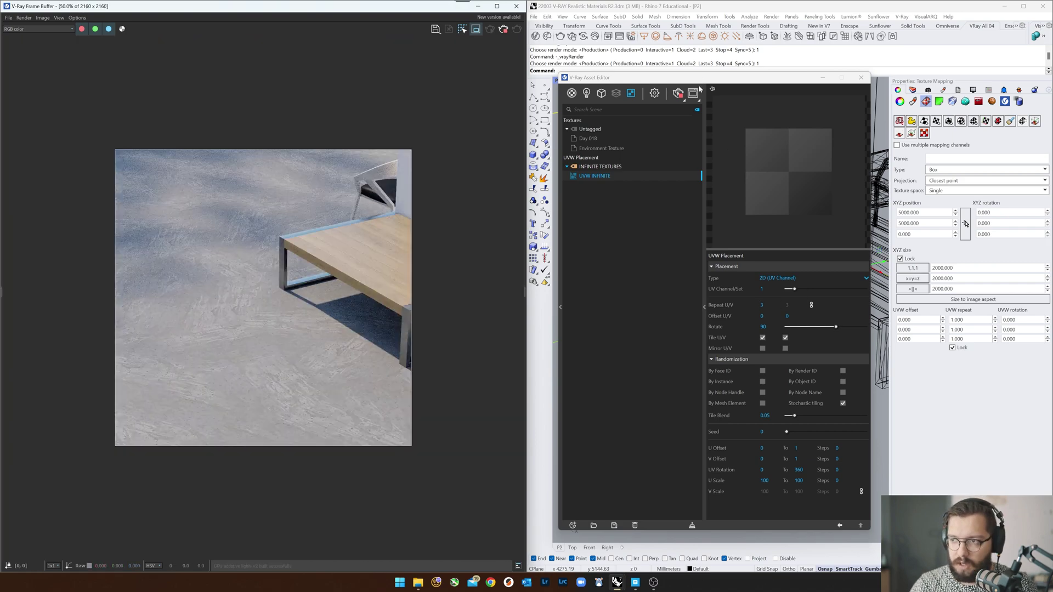
Step: Set UVW INFINITE's Repeat U/V to 1 and check the floor from lower and higher camera angles
click(763, 305)
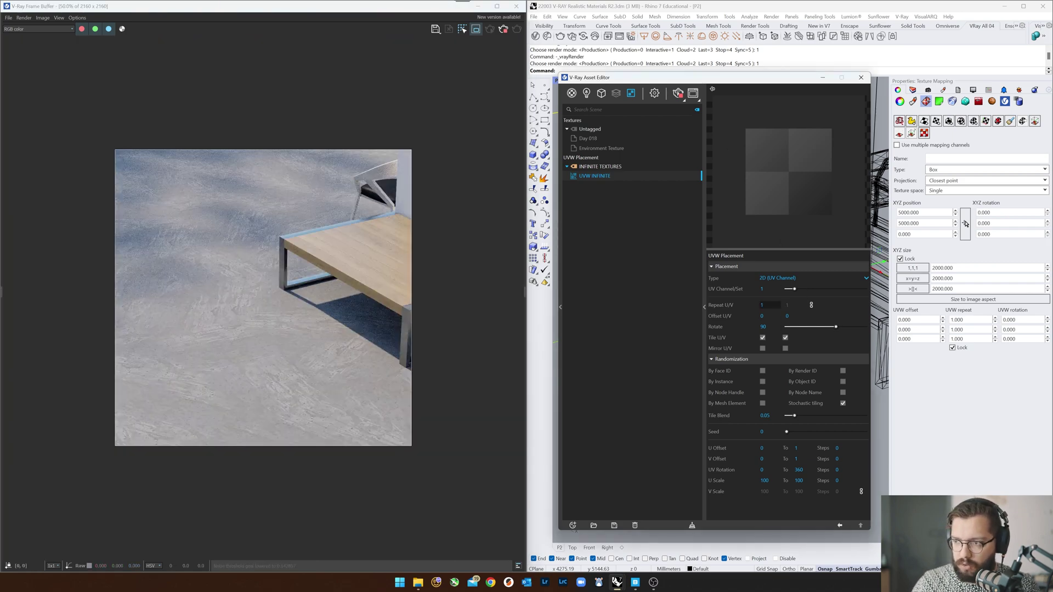
key(Return)
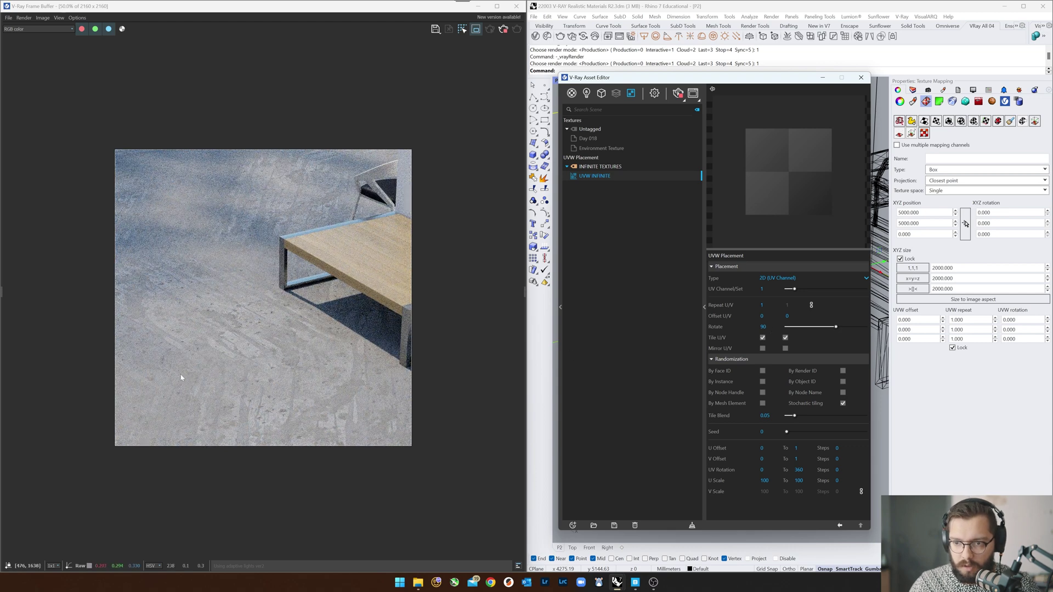
drag(631, 78, 190, 398)
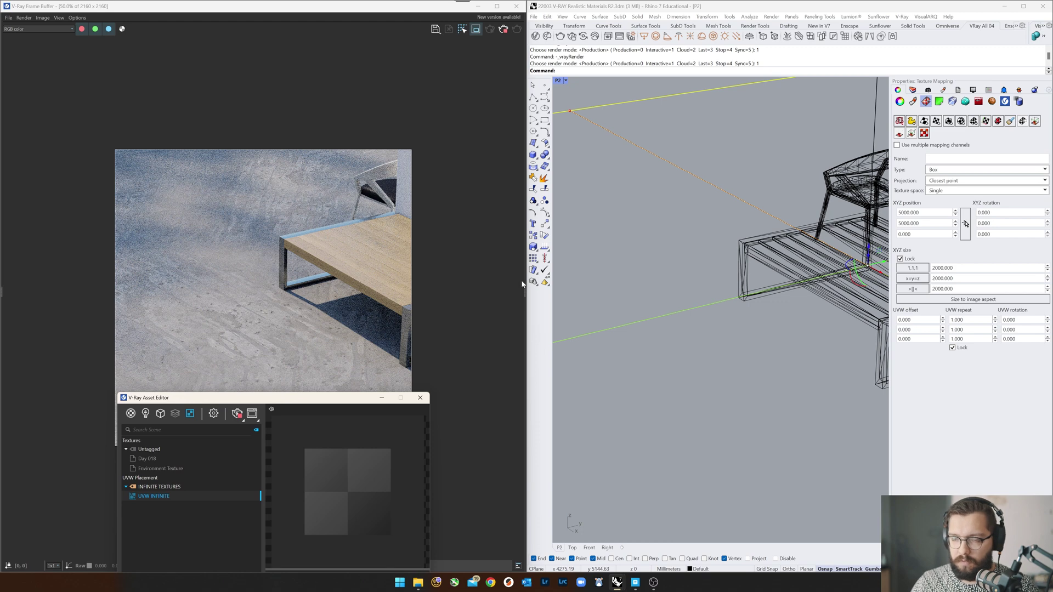
right_drag(740, 301, 740, 286)
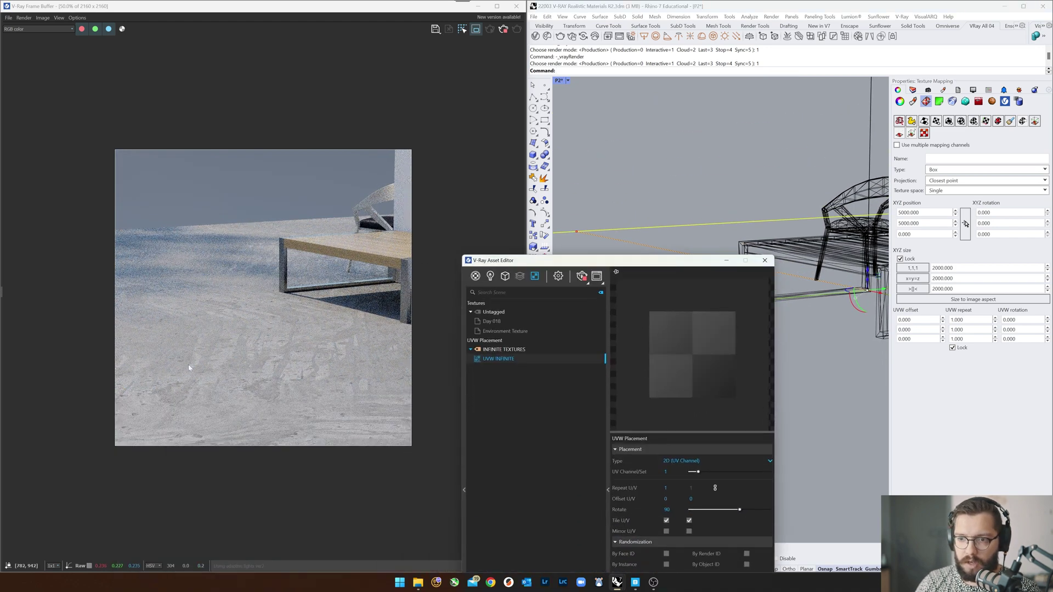
right_drag(668, 239, 694, 296)
scroll(668, 280, down, 5)
scroll(685, 286, up, 2)
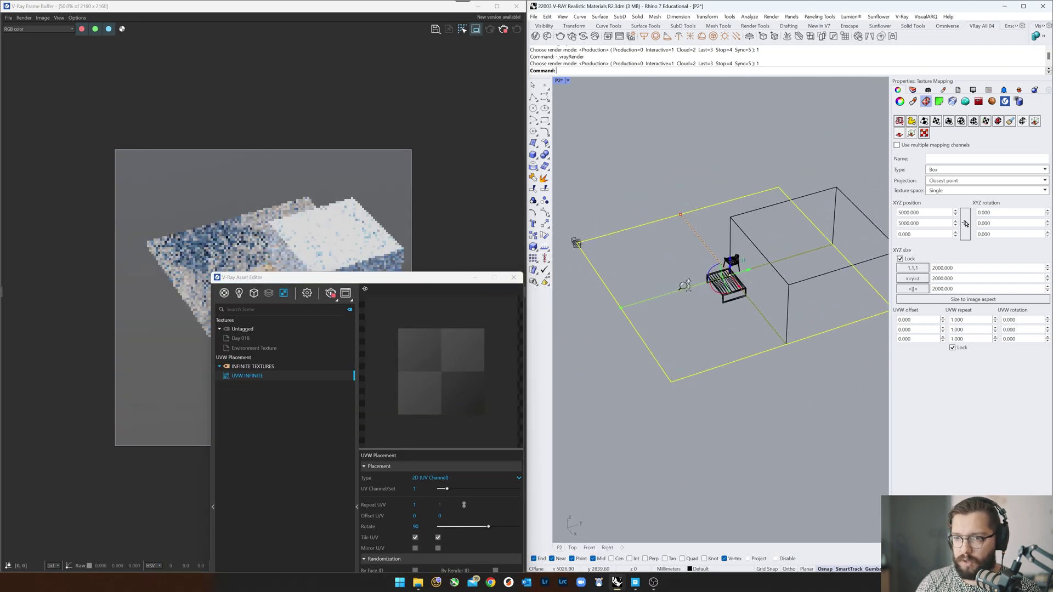
scroll(685, 286, up, 3)
Step: Set UVW INFINITE's Repeat U/V to 3 and reframe the elevated view to show more of the floor
drag(413, 280, 807, 175)
click(808, 400)
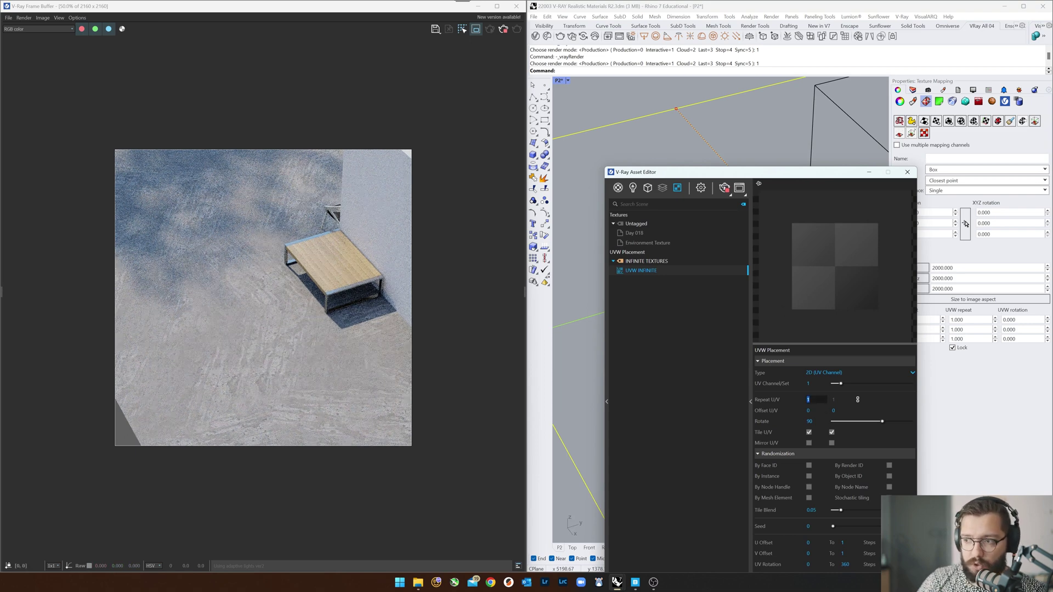
text(3)
key(Return)
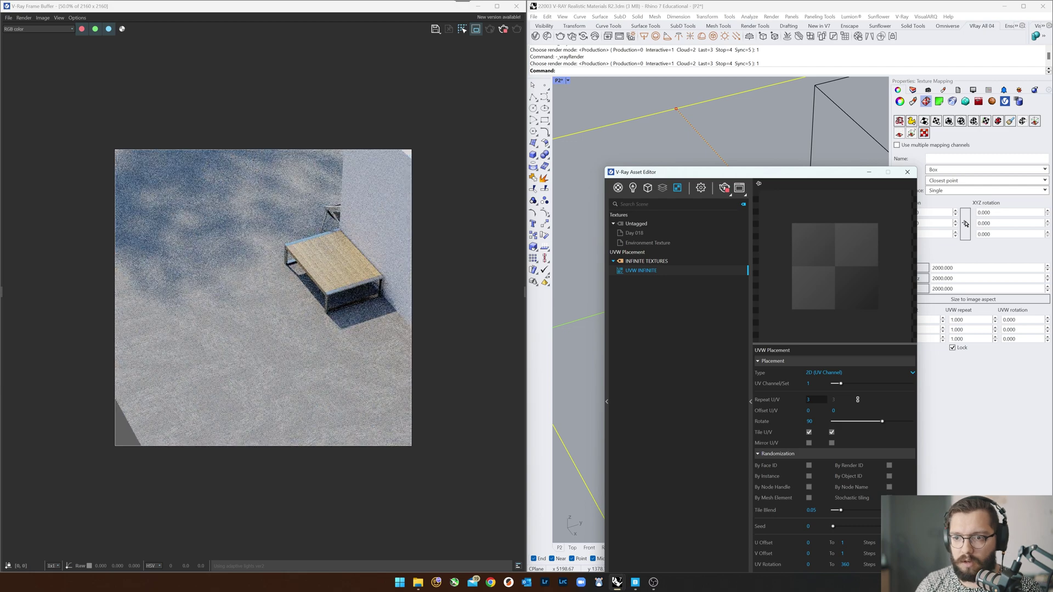
drag(659, 171, 658, 347)
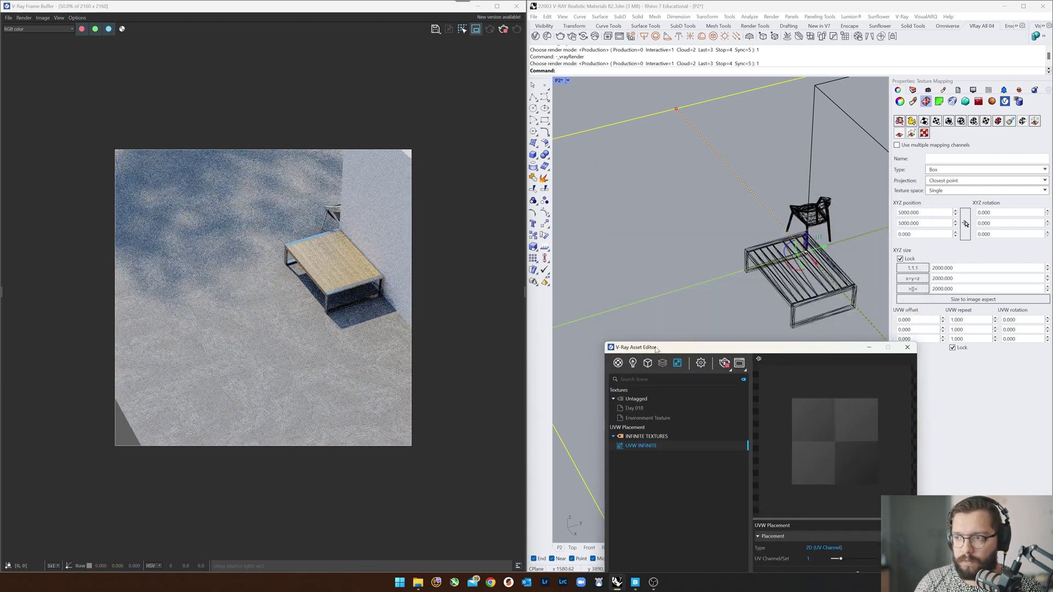
shift+right_drag(680, 271, 678, 295)
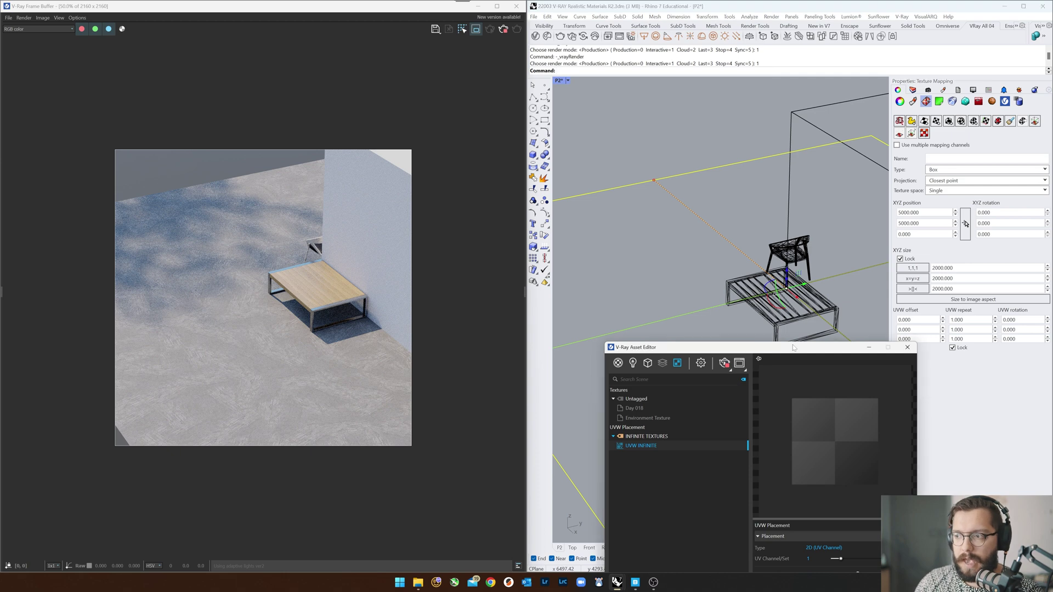
Step: Set the randomization Seed to 5, then switch Stochastic tiling off and back on to compare the floor pattern
drag(794, 347, 756, 94)
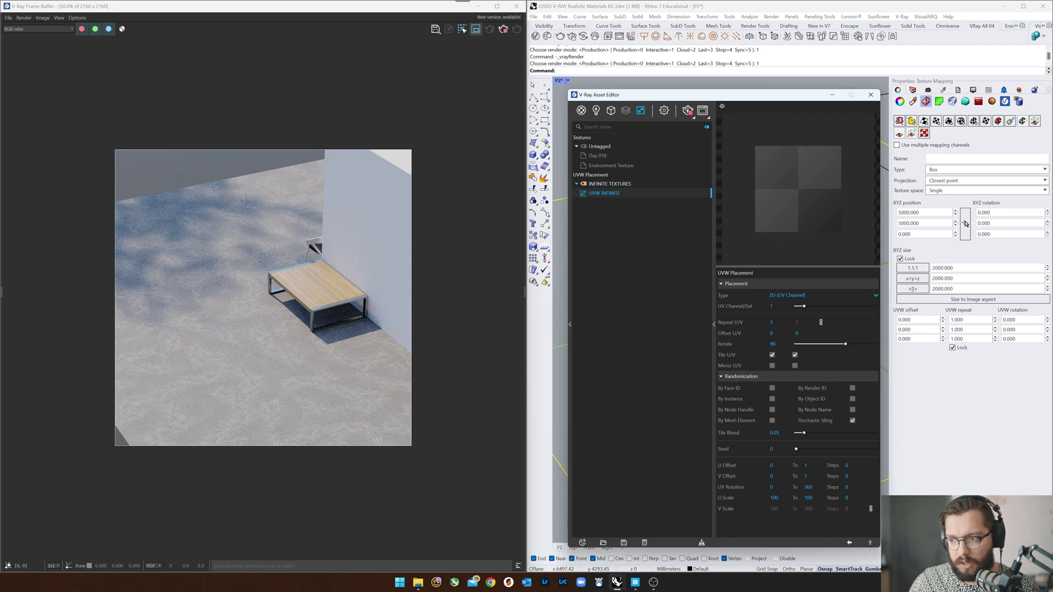
click(772, 448)
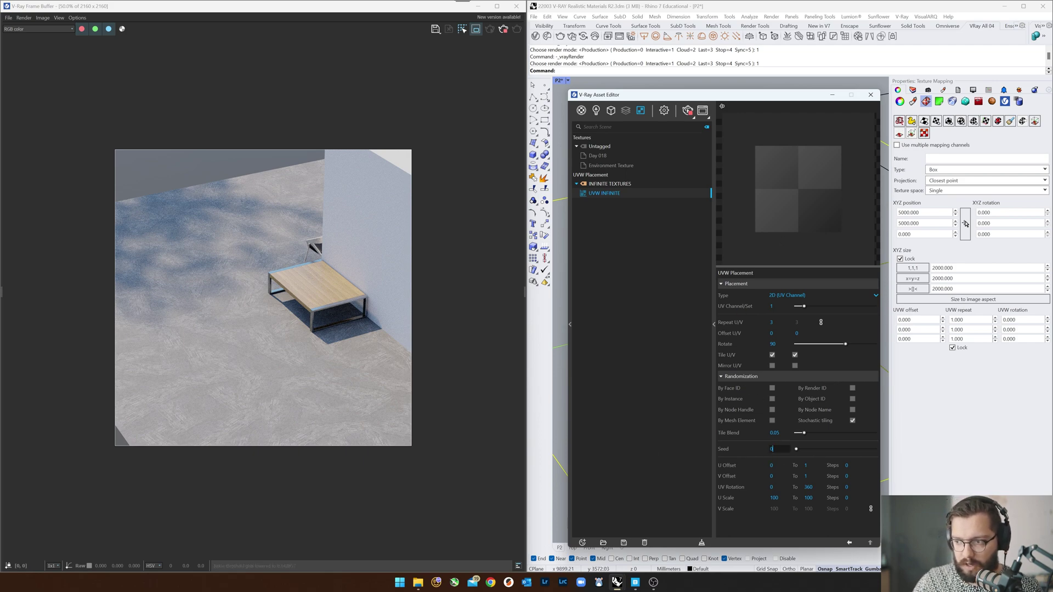
text(5)
key(Return)
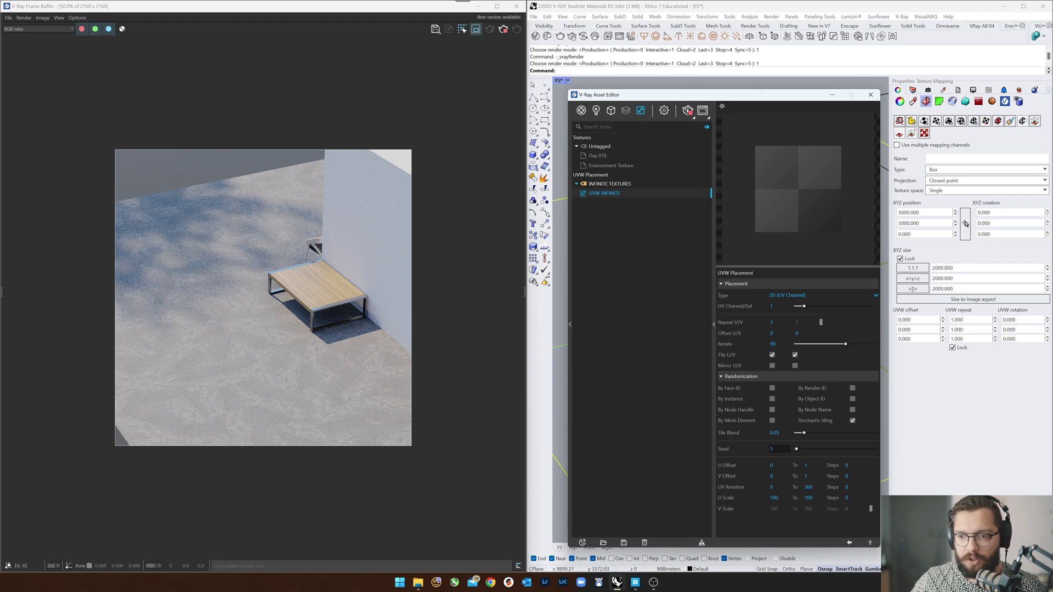
click(853, 421)
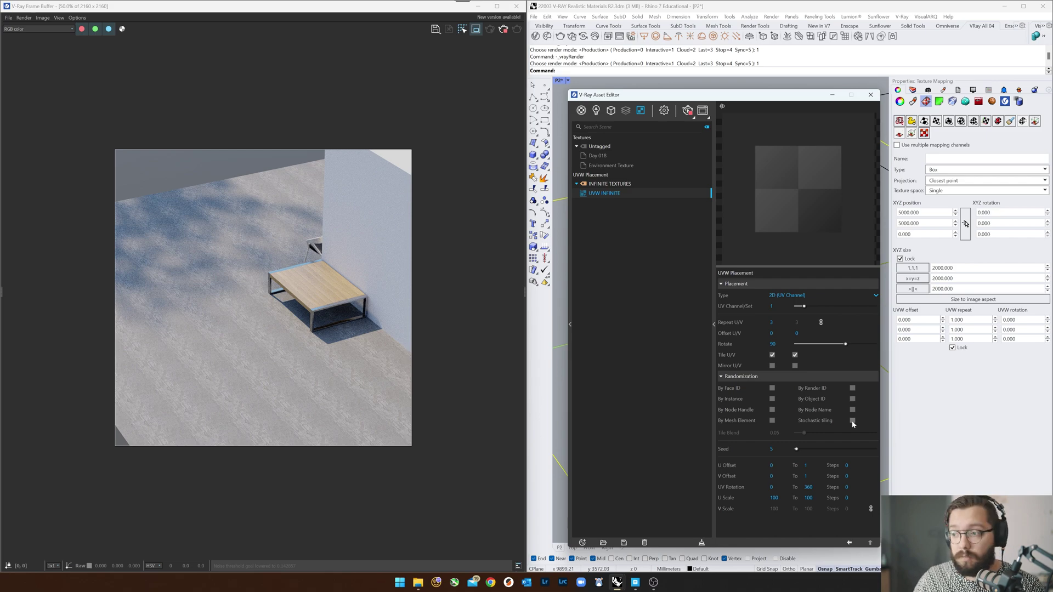
click(853, 422)
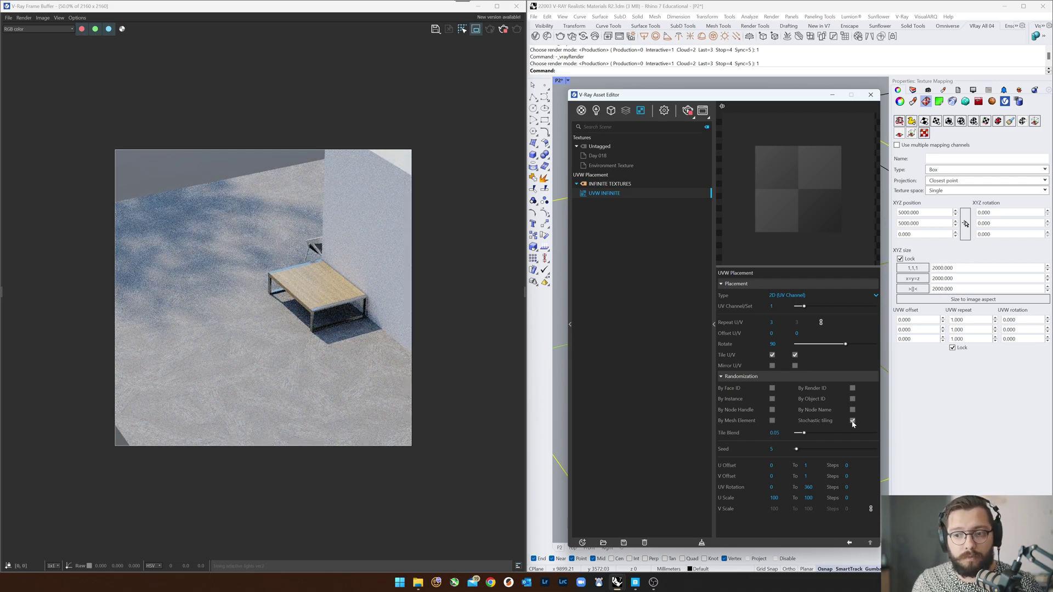
Step: Restore the P2 named view and replace the interactive render with a production render
click(928, 90)
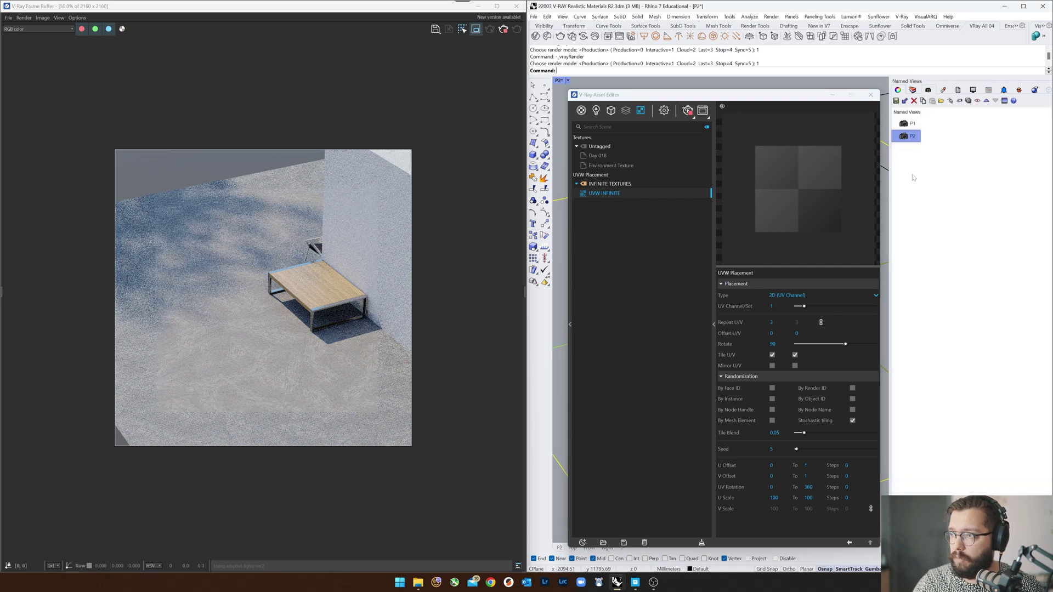
double_click(912, 137)
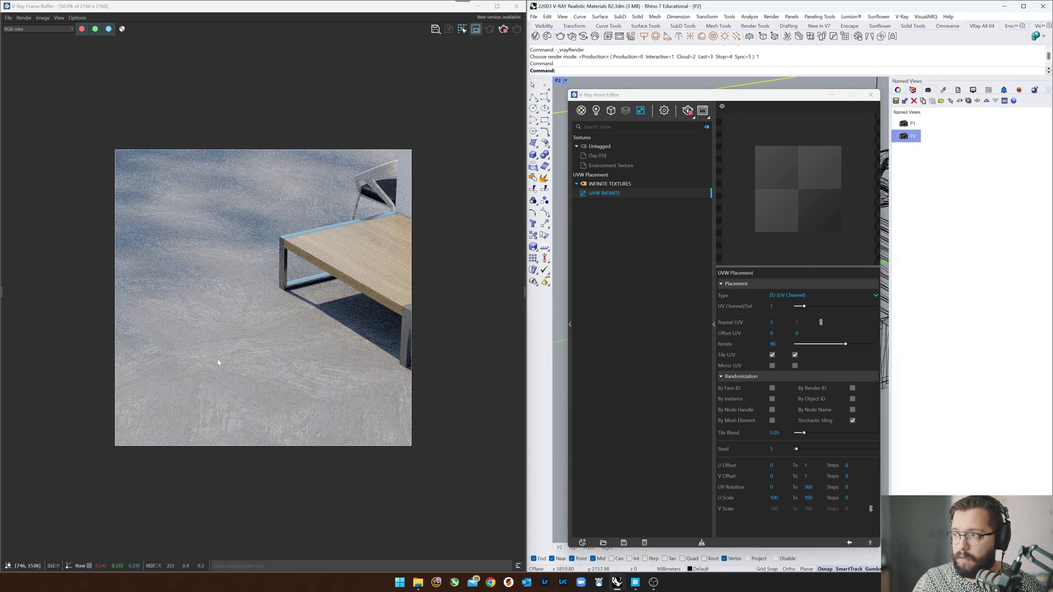
click(687, 111)
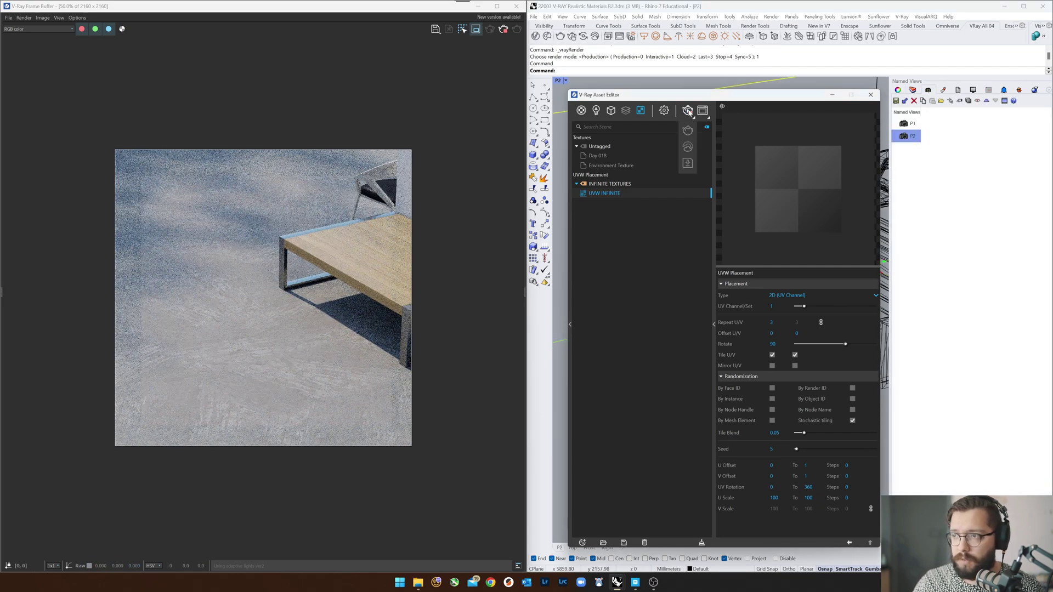
click(688, 123)
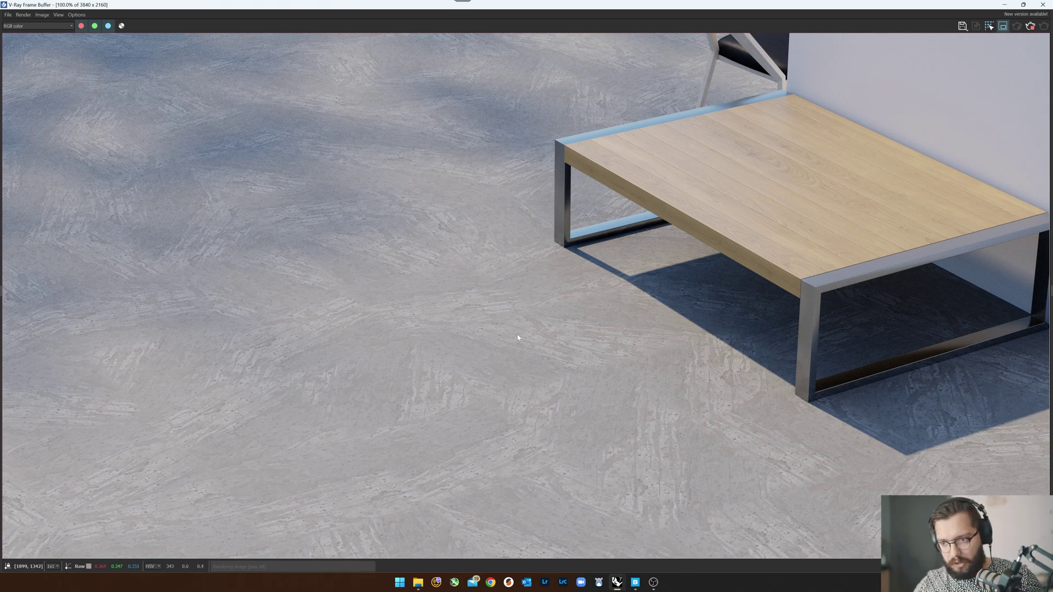
Step: Examine the concrete floor in the 3840 x 2160 render, both as a whole and up close, for visible repetition
scroll(521, 378, down, 3)
scroll(522, 381, up, 3)
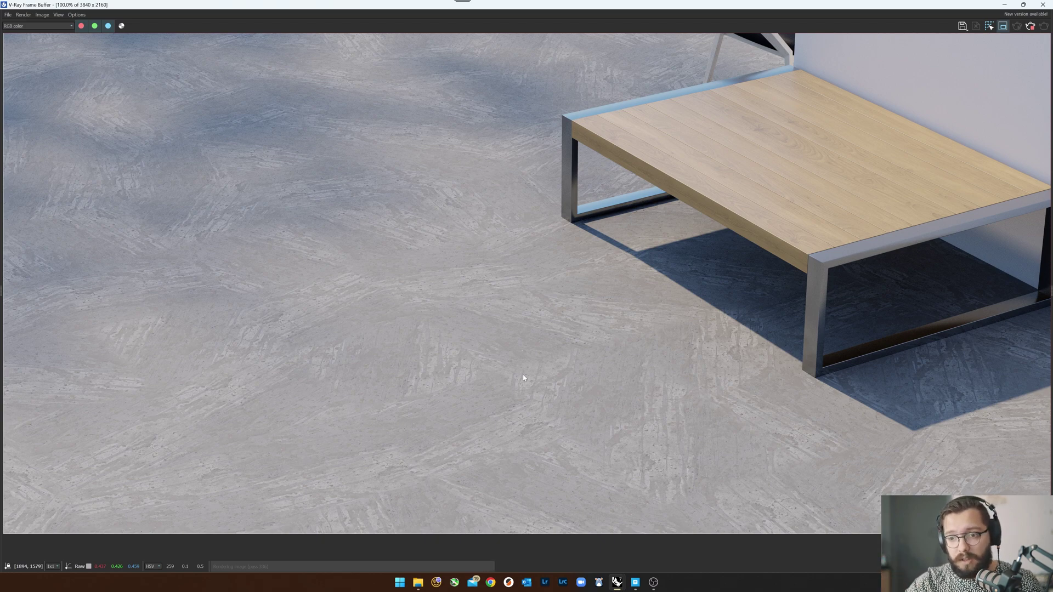
scroll(523, 378, down, 3)
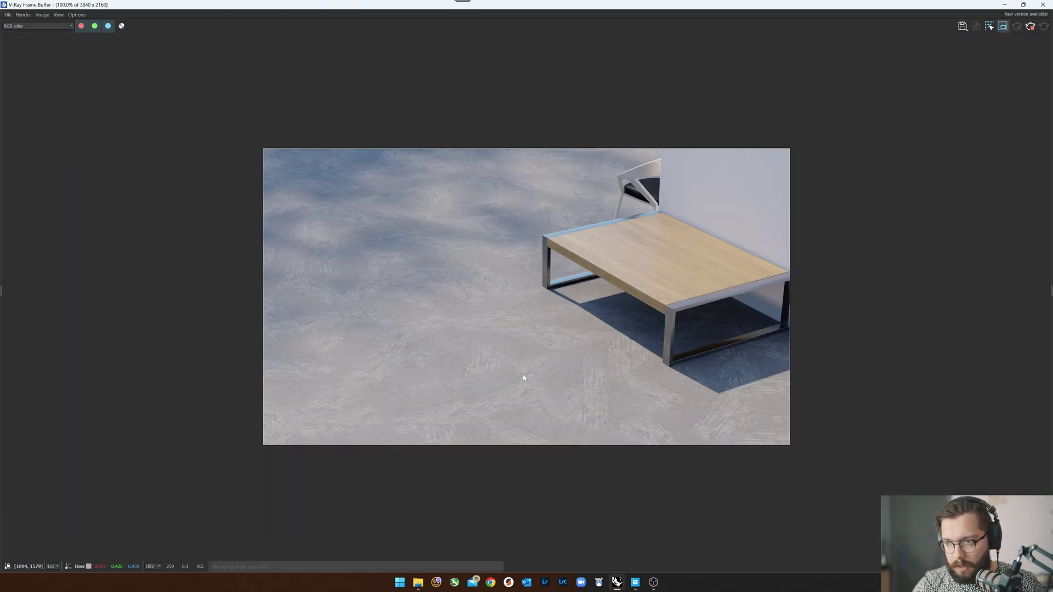
scroll(524, 378, up, 3)
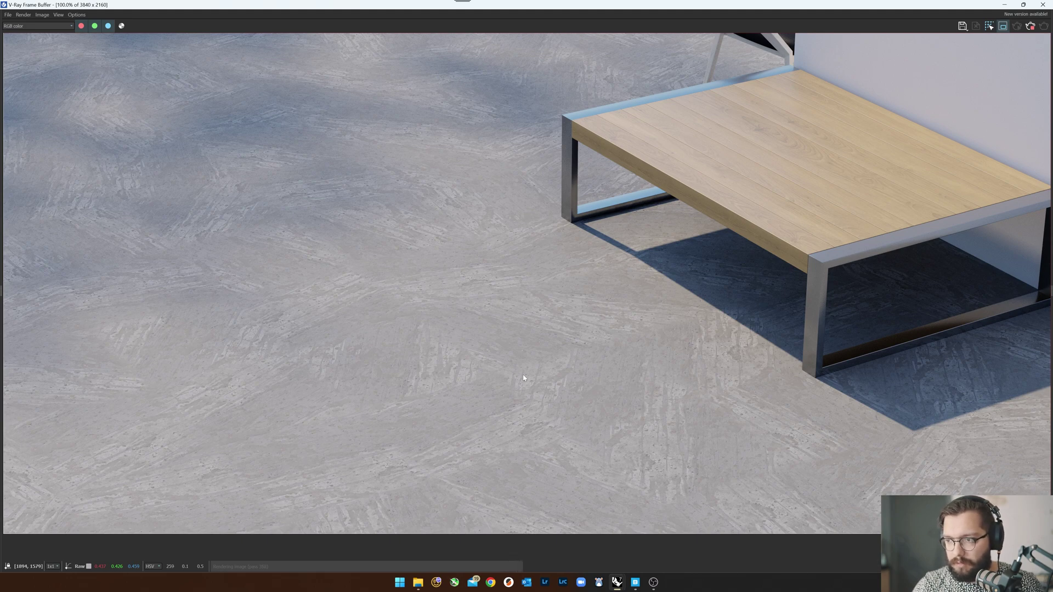
scroll(523, 378, up, 2)
scroll(524, 378, down, 1)
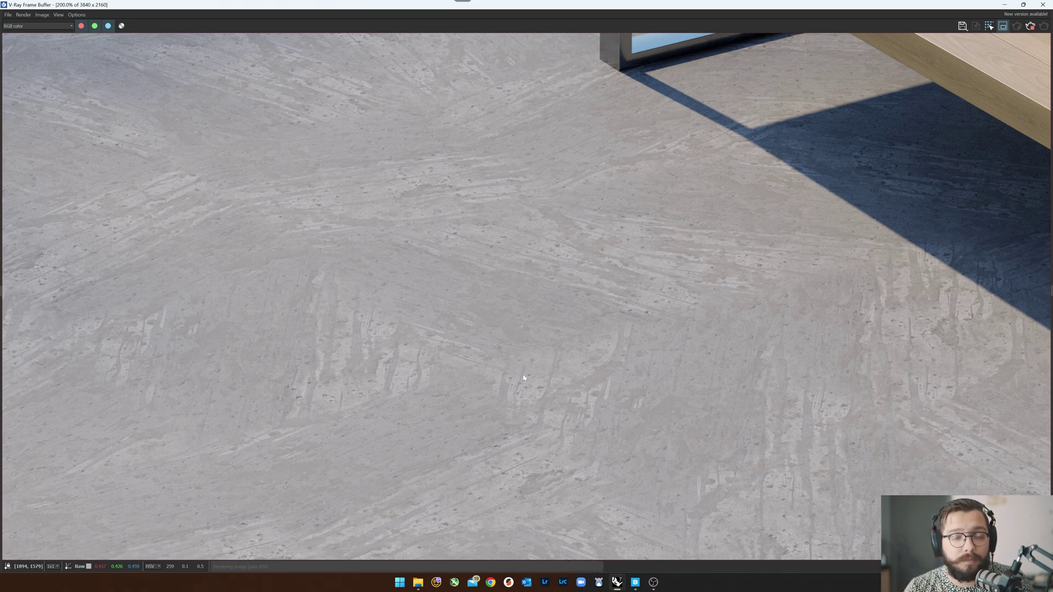
scroll(524, 378, down, 2)
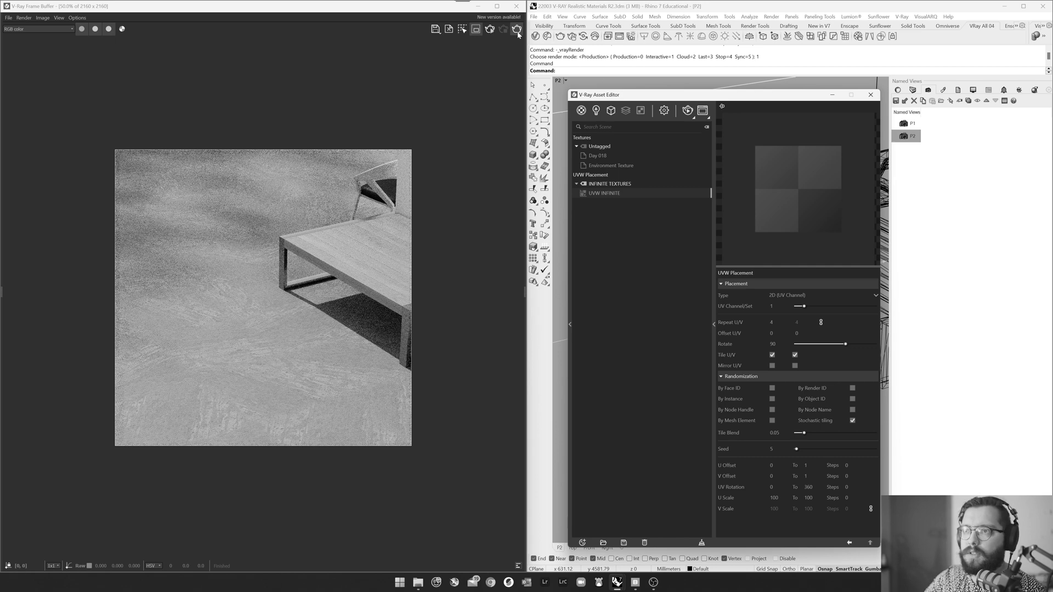
Step: Start a production render of the P2 view and inspect the concrete floor beside the table leg up close
click(518, 31)
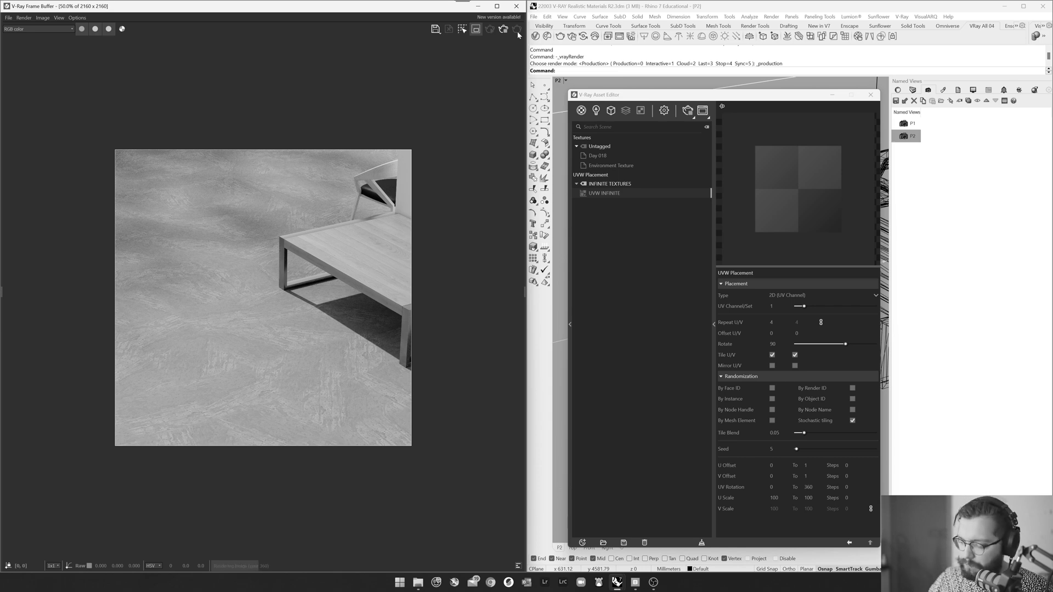
scroll(268, 336, up, 2)
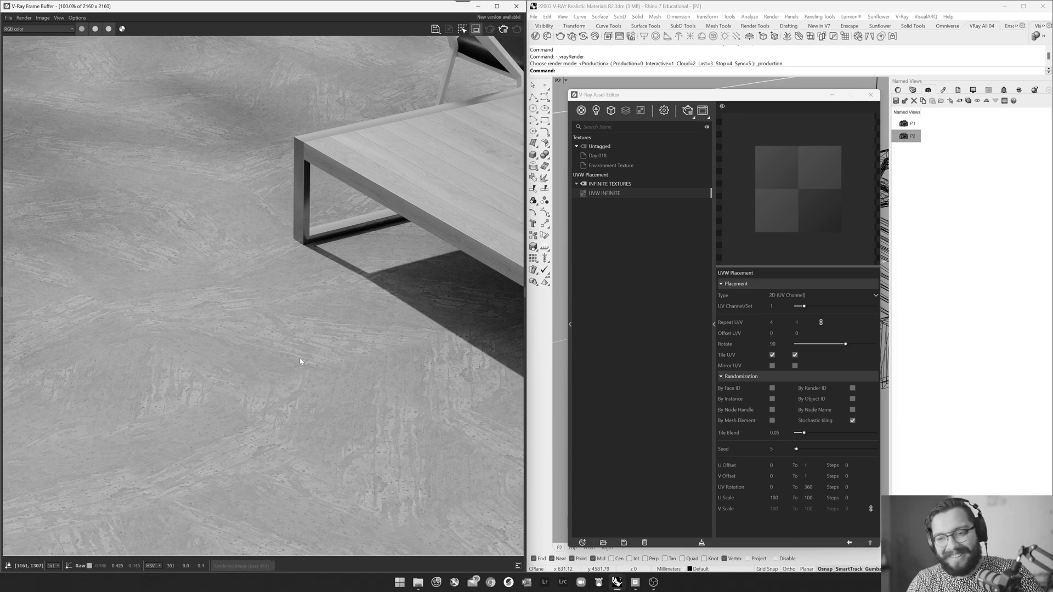
scroll(300, 362, up, 1)
middle_drag(279, 256, 284, 275)
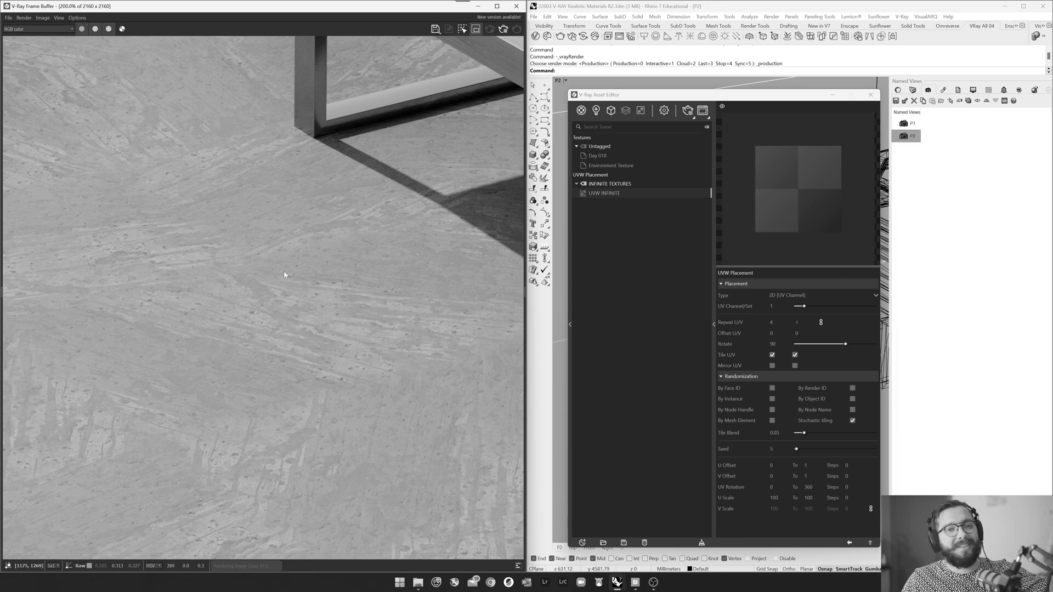